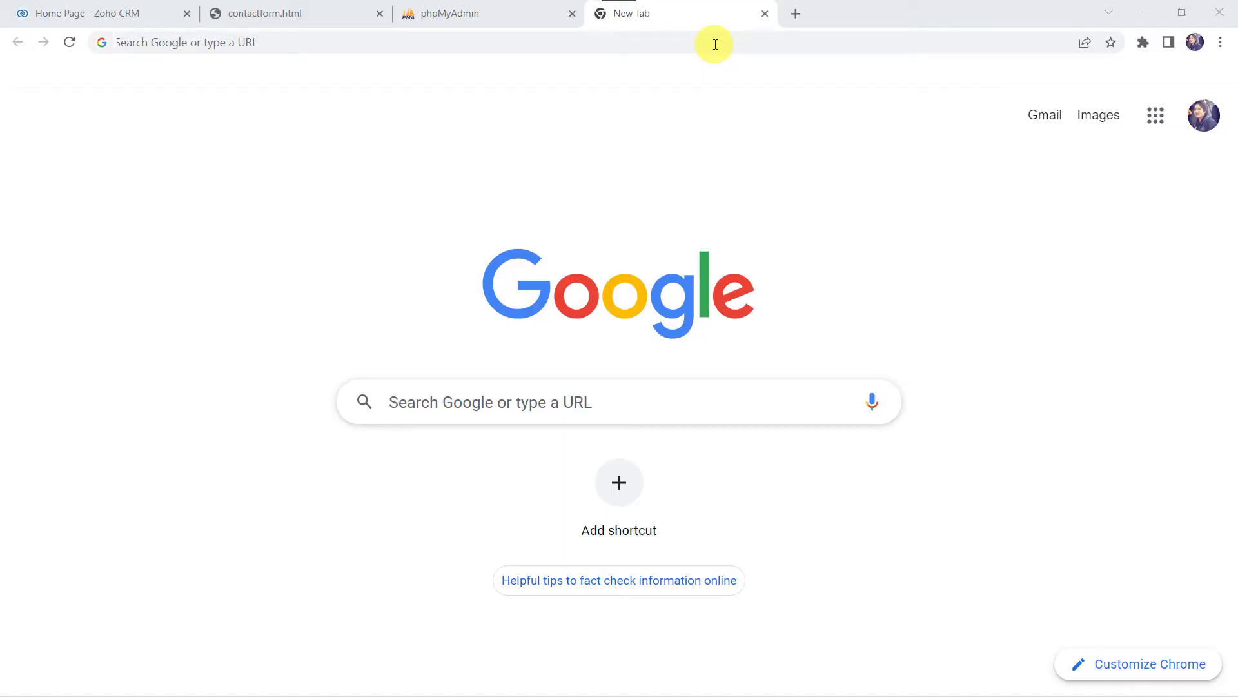
- Go to pabbly.com, open Pabbly Connect from Products, and sign in to the account
text(pabbly)
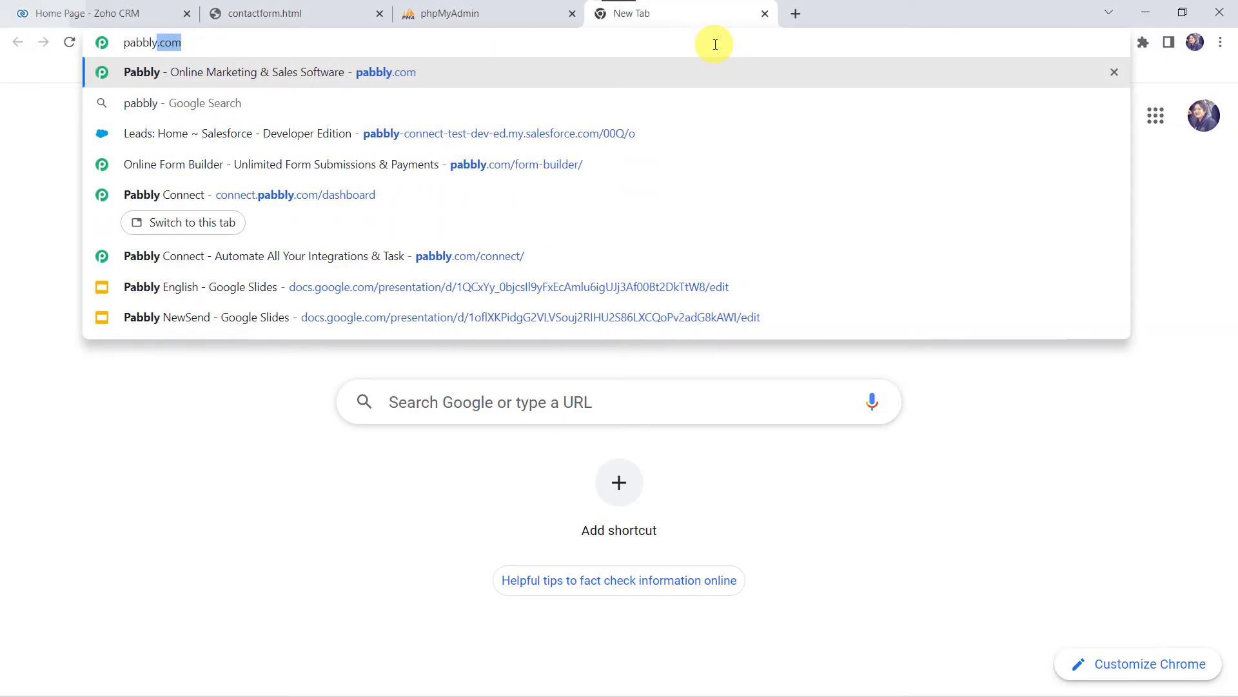
key(Return)
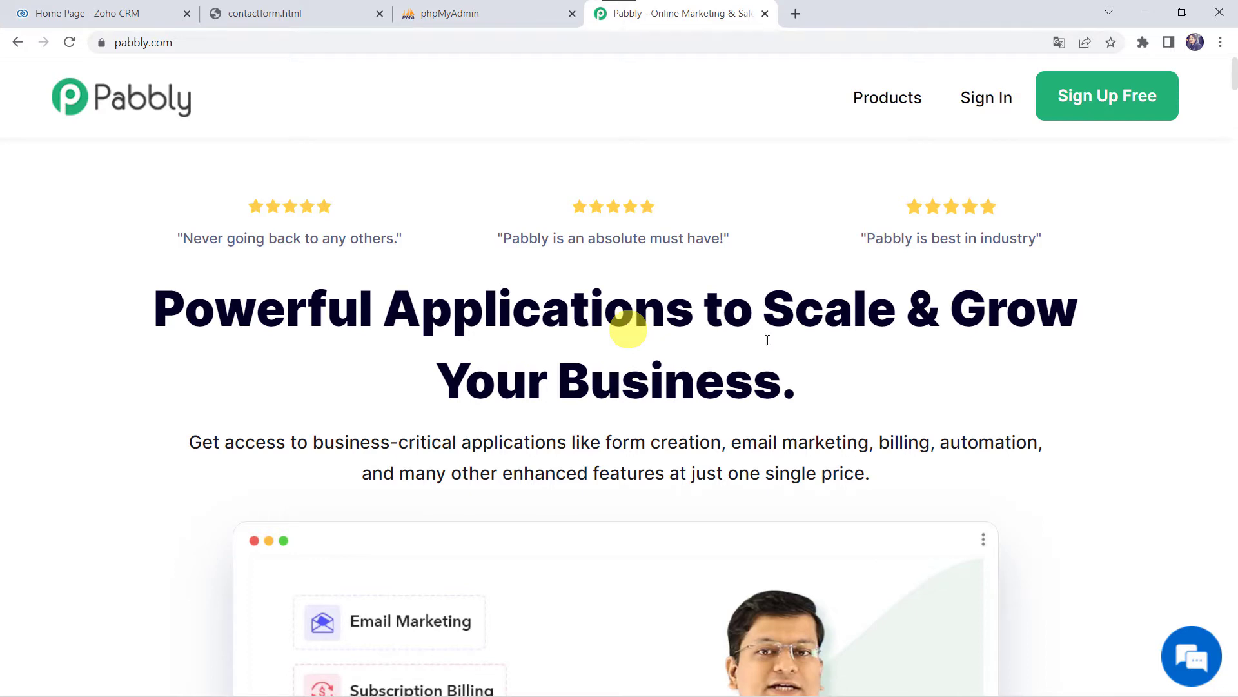
click(890, 101)
click(410, 351)
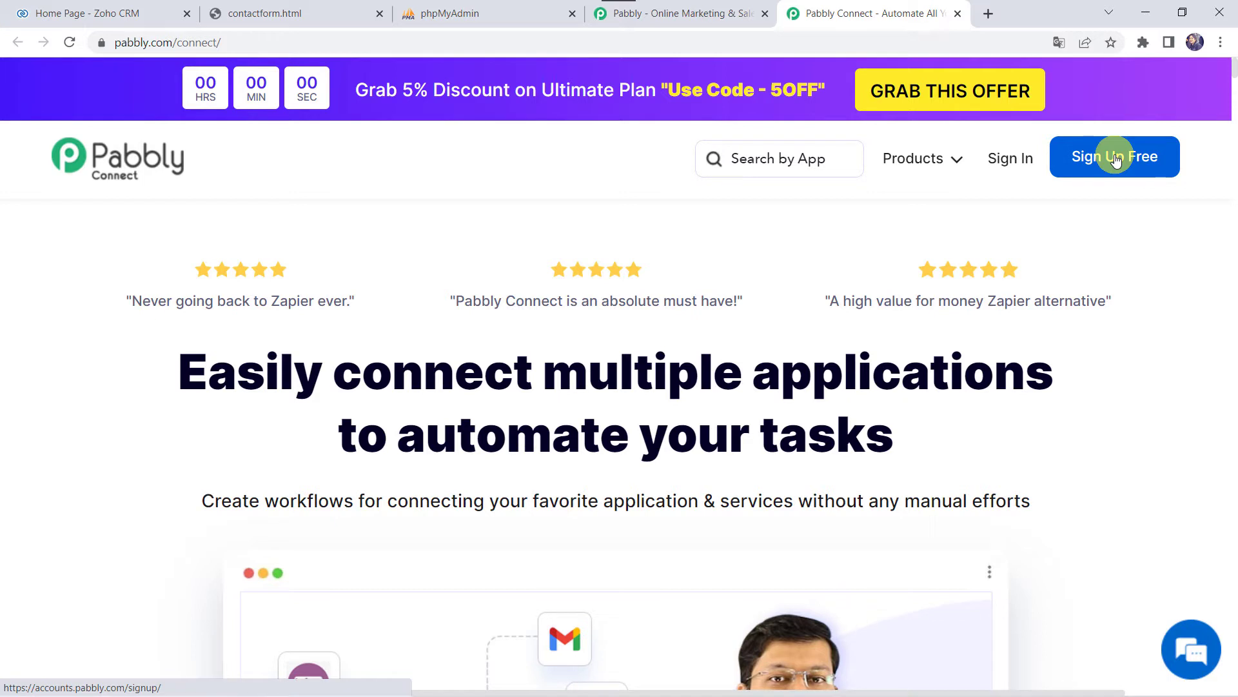
click(1019, 165)
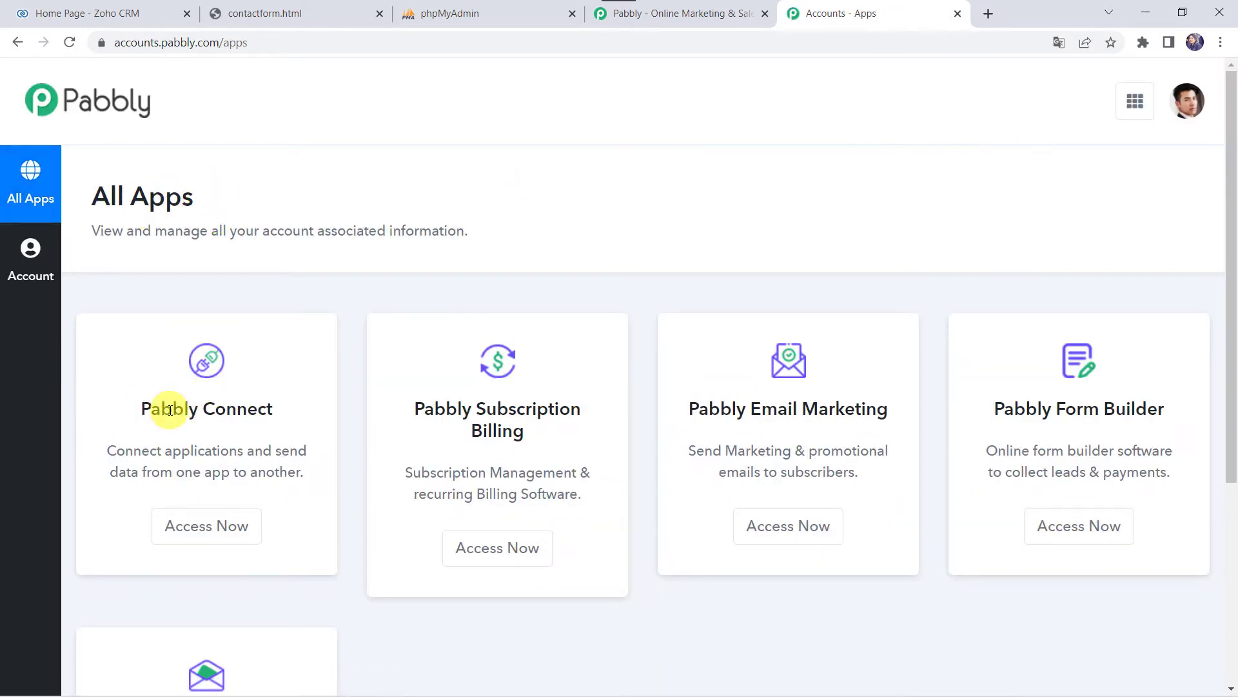
- Launch Pabbly Connect and create a workflow named 'Zoho CRM to MySQL Integration'
click(212, 543)
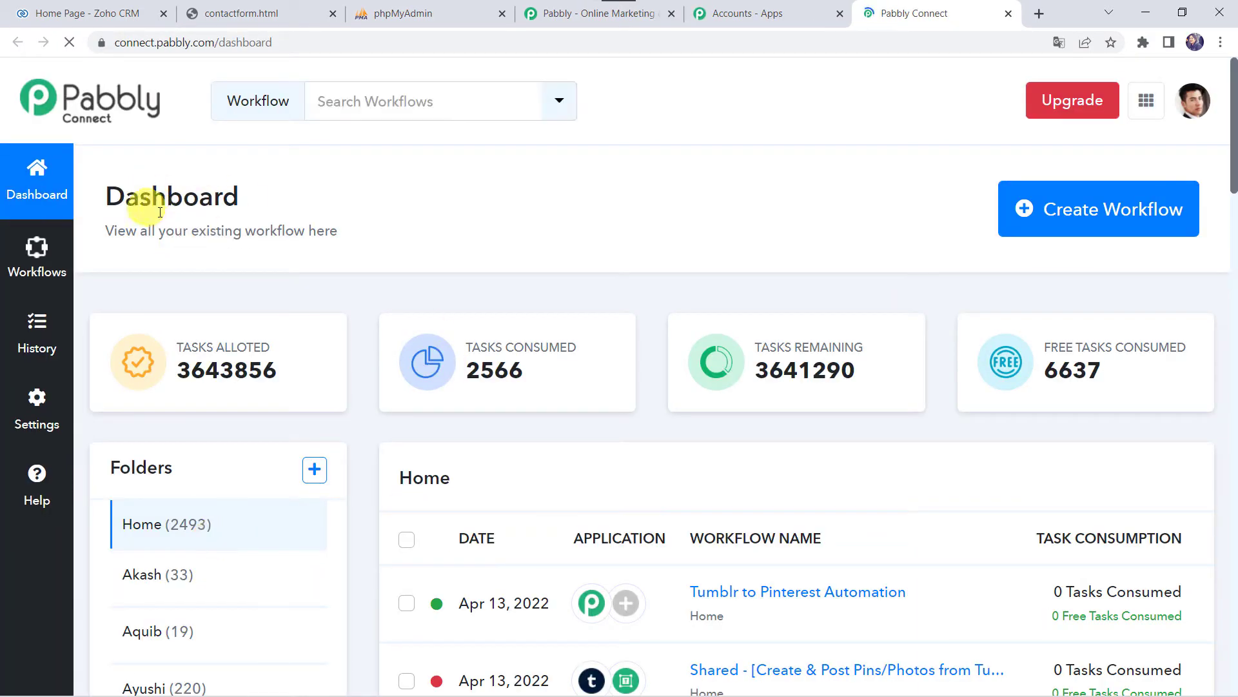
scroll(789, 563, down, 6)
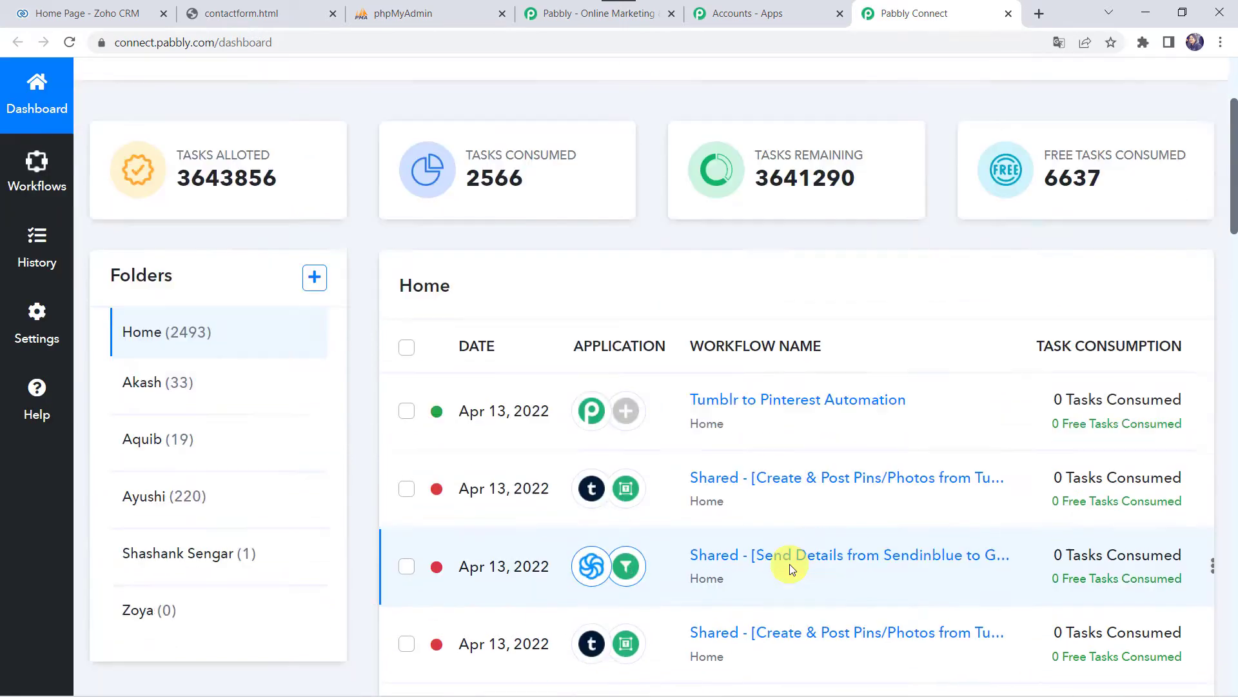
scroll(789, 564, up, 6)
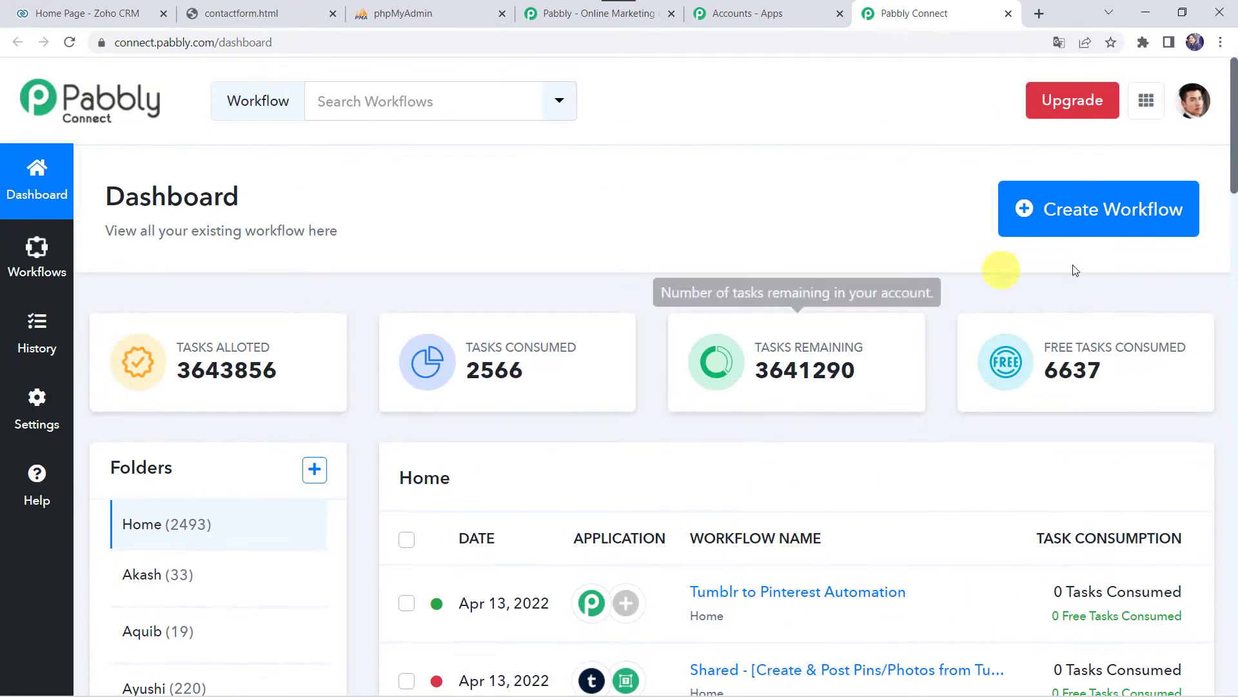
click(1094, 217)
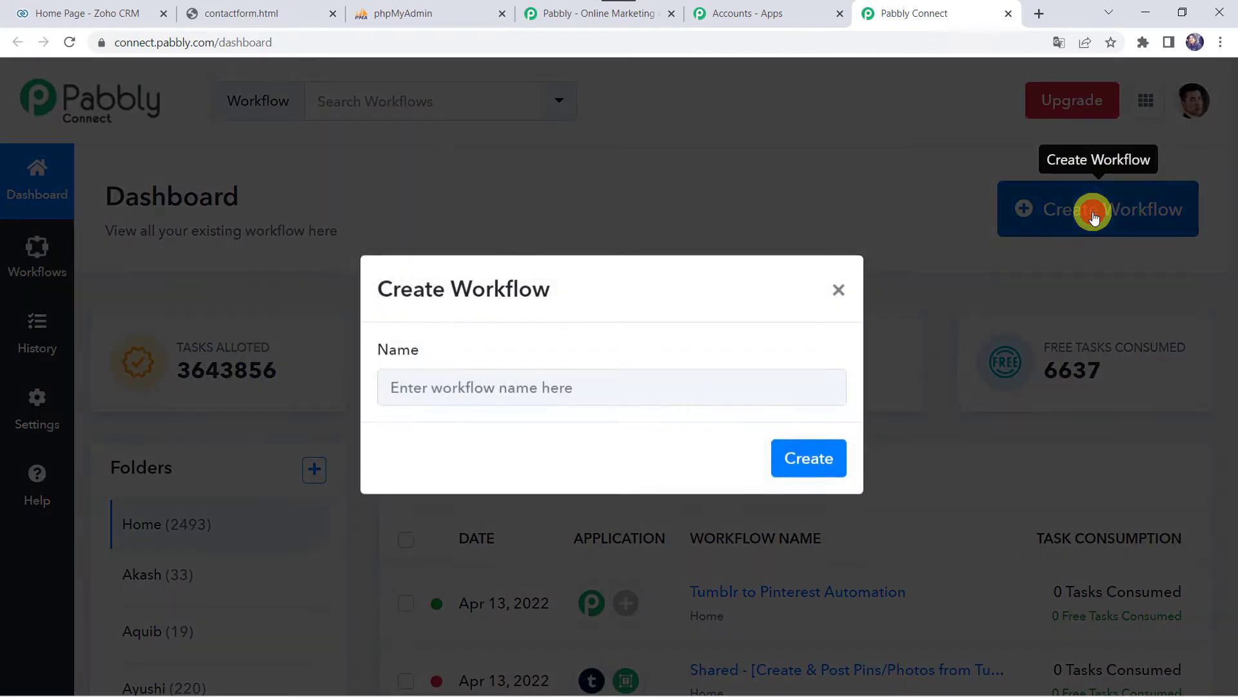
click(523, 394)
text(Zoho CRM to MySQL Integration)
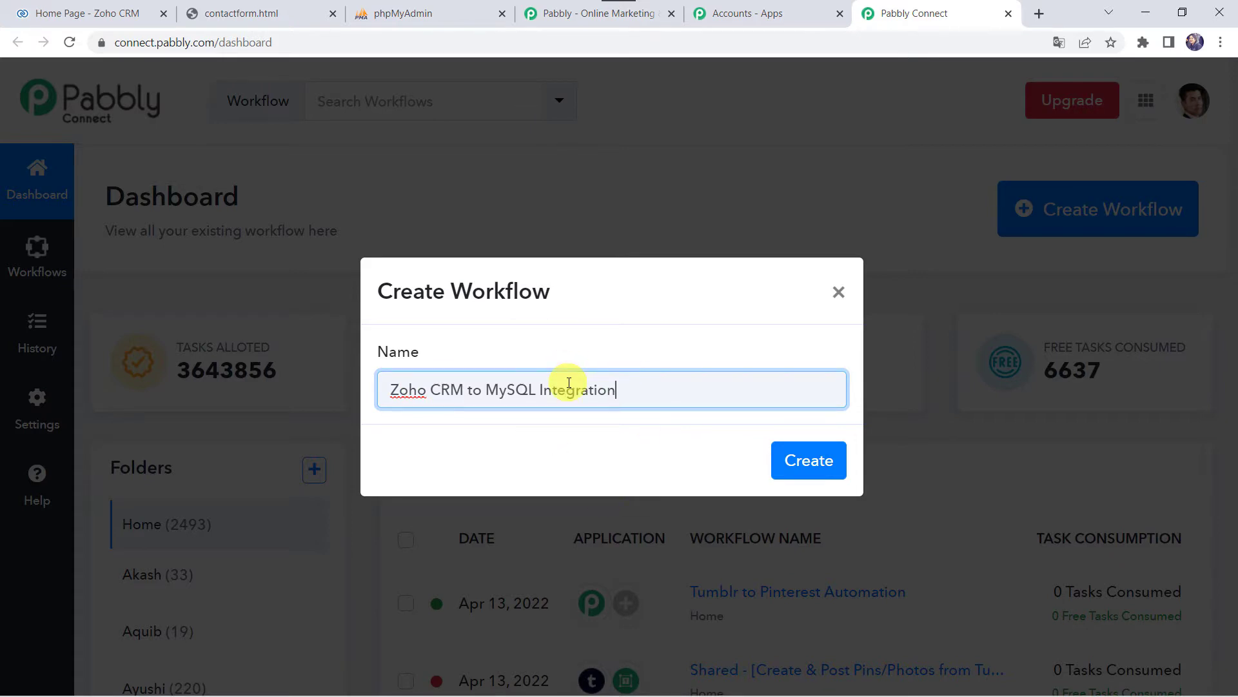
click(809, 460)
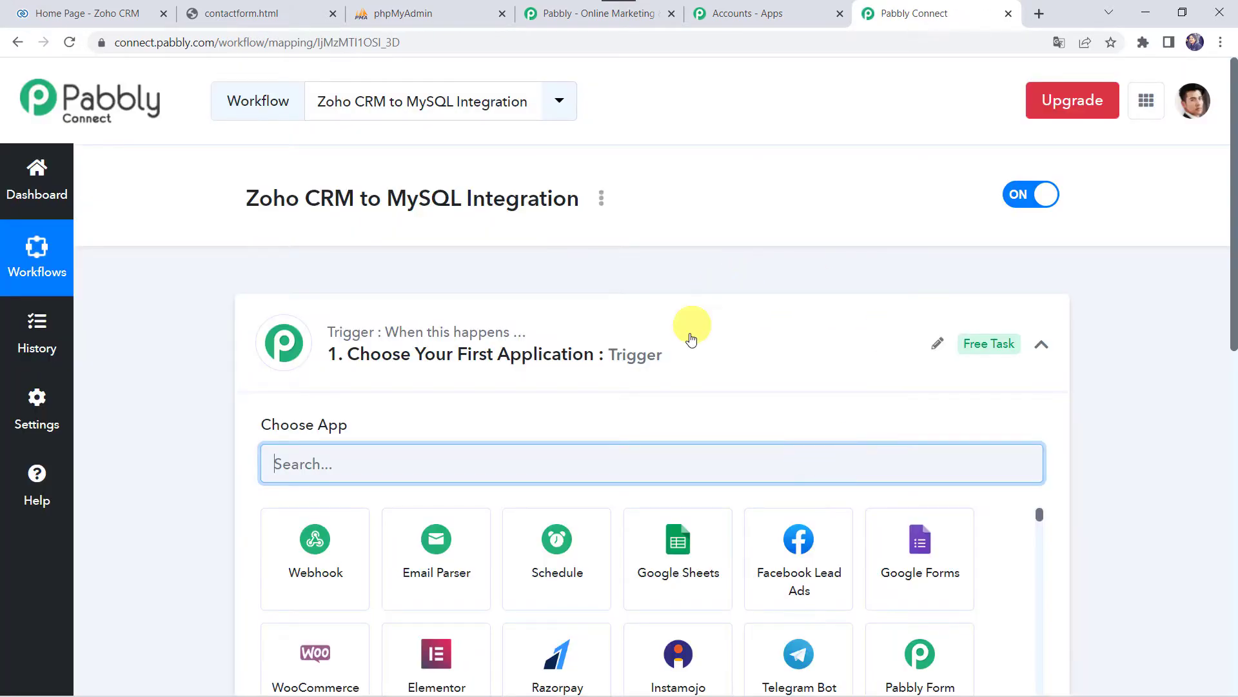
- Pick Zoho CRM as the workflow's trigger app
click(666, 367)
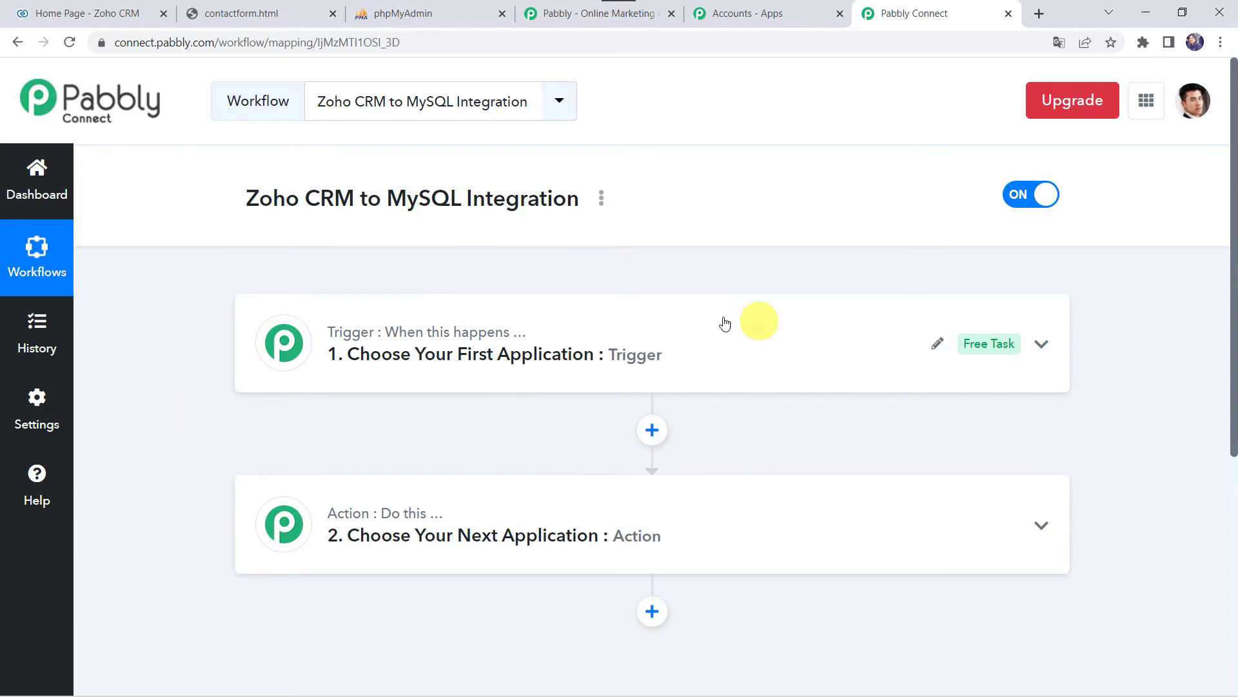
click(691, 359)
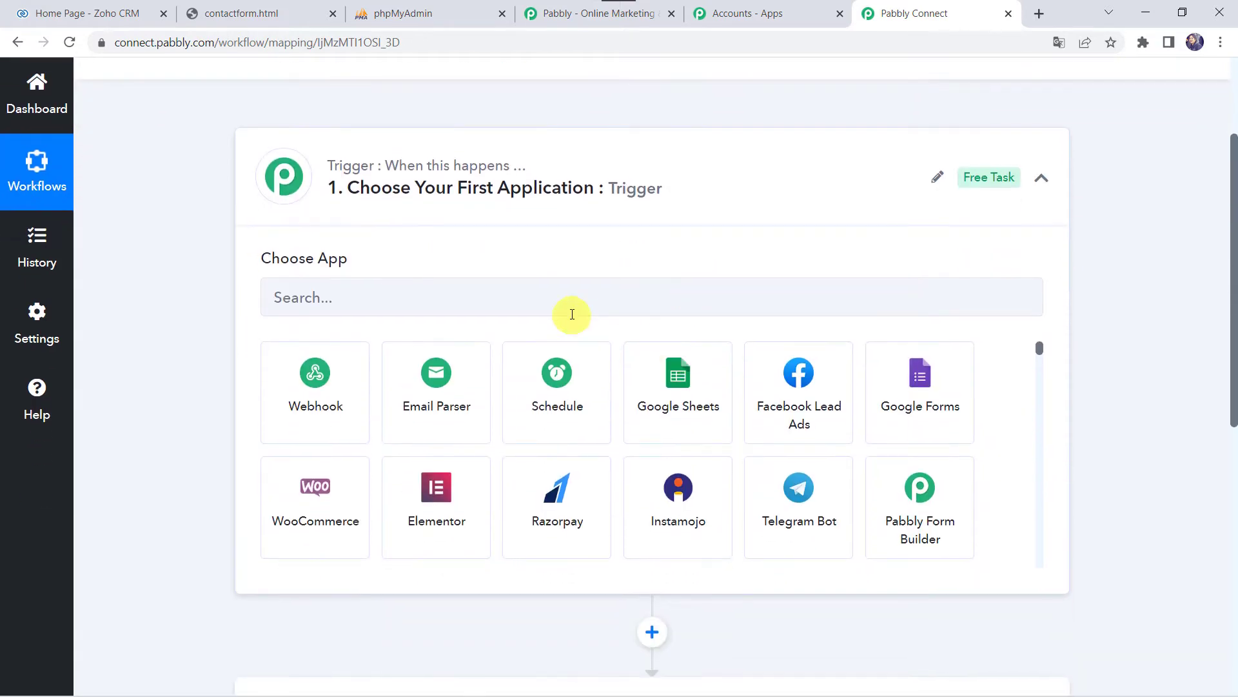
click(583, 289)
text(Z)
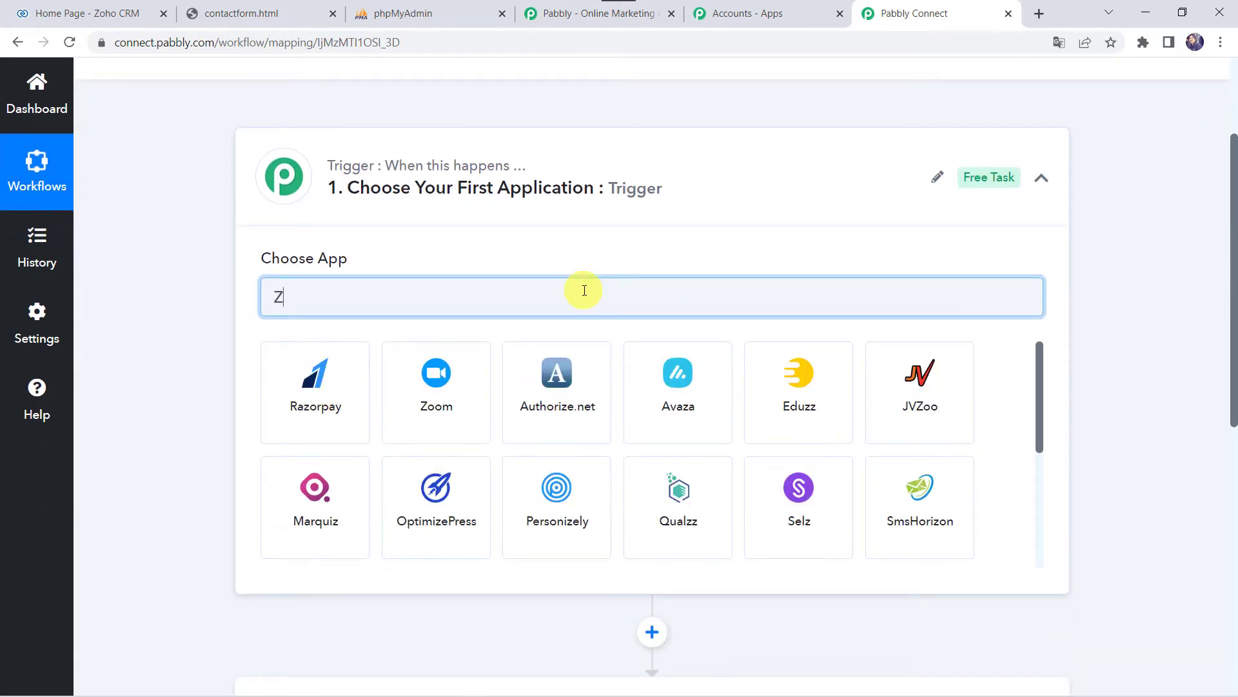
text(oho )
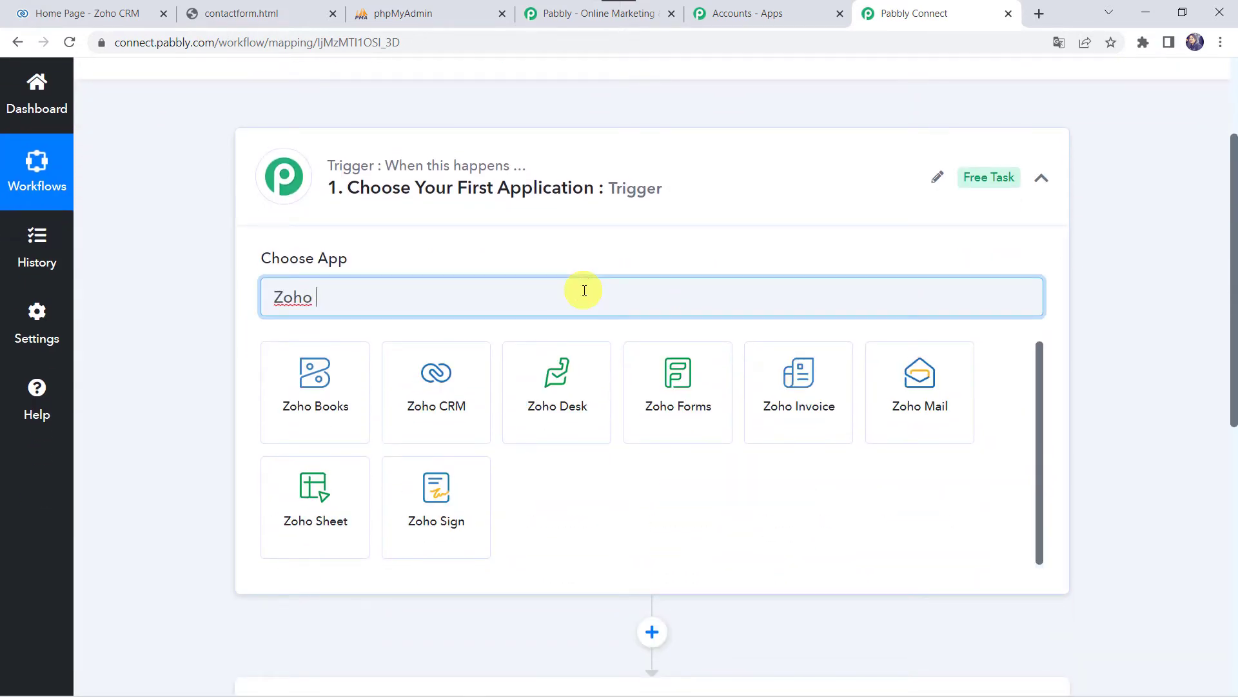
text(C)
click(361, 416)
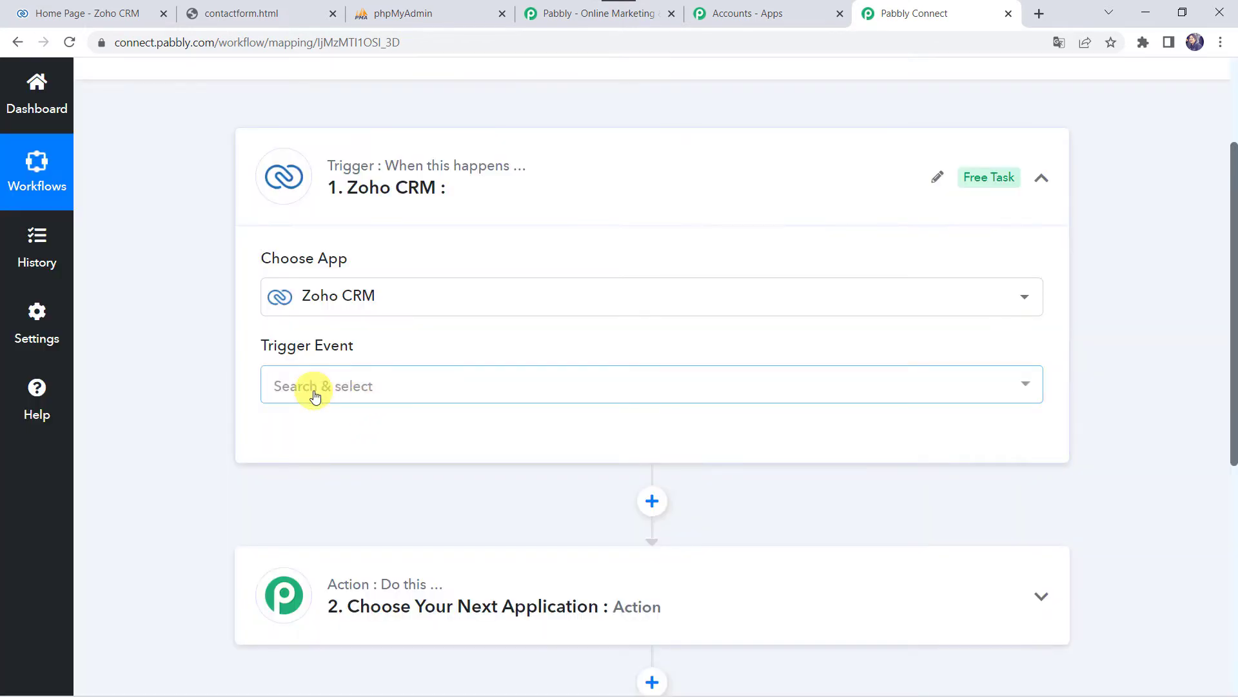
- Set the trigger event to New Module Entry (Instant) and add a new Zoho CRM connection
click(315, 396)
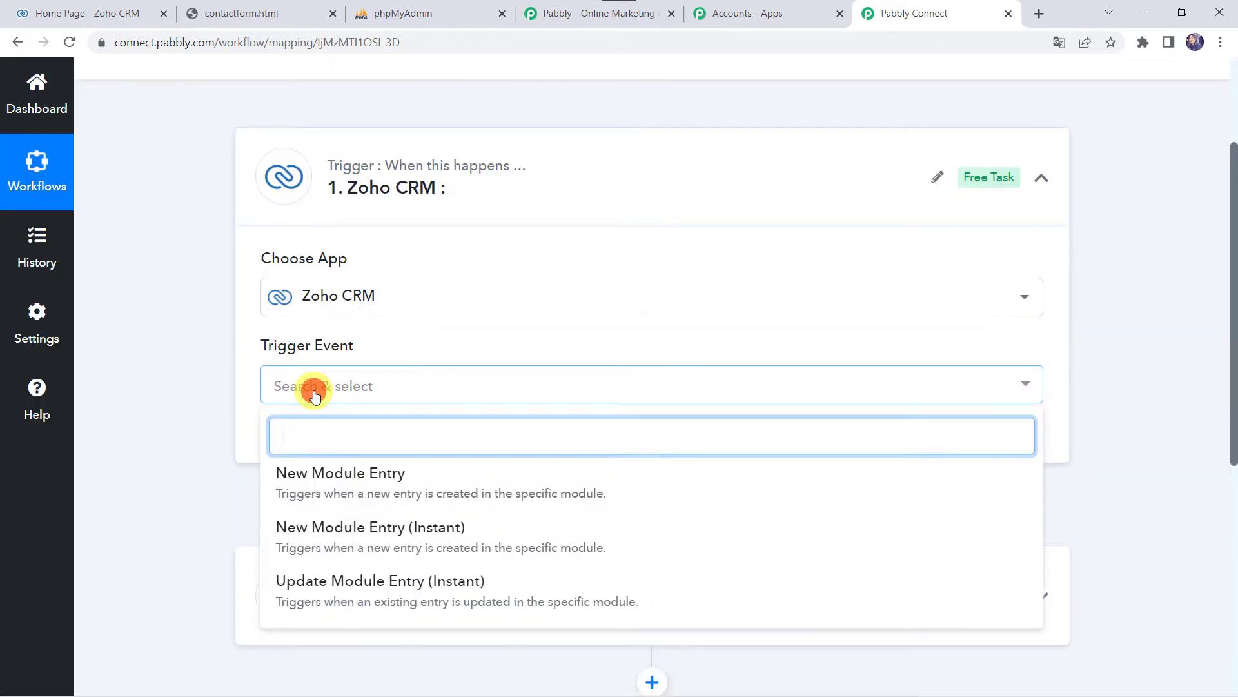
click(413, 553)
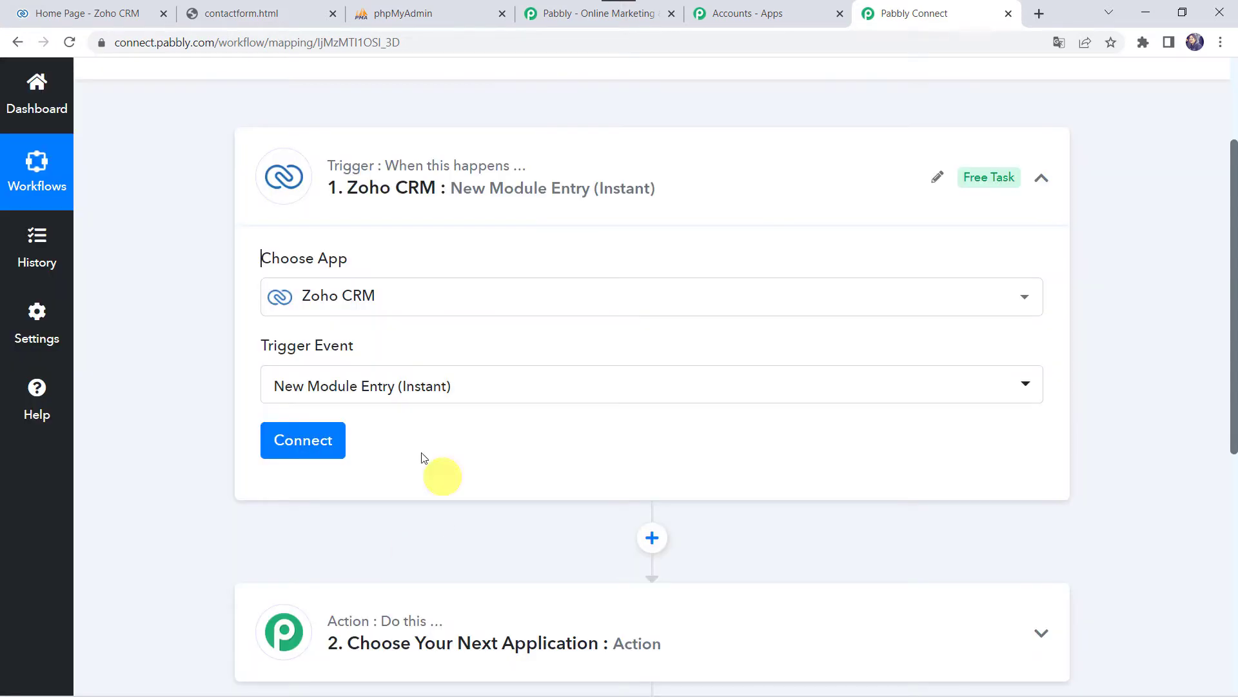
click(302, 437)
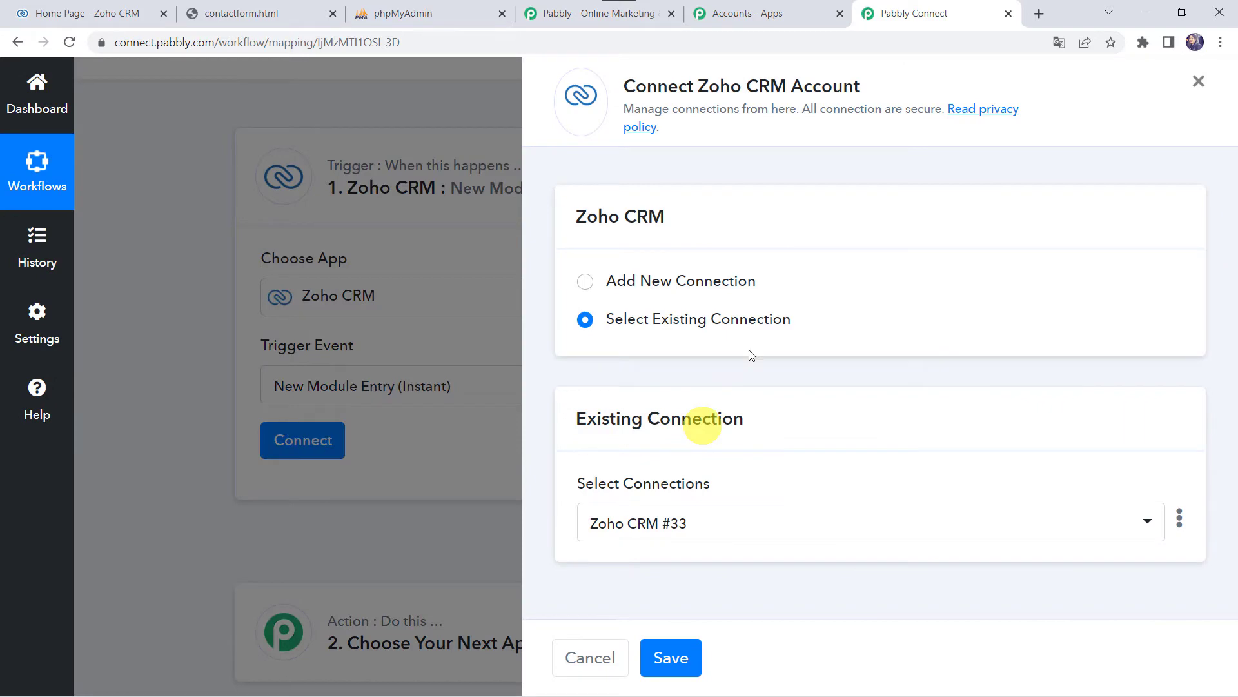
click(659, 281)
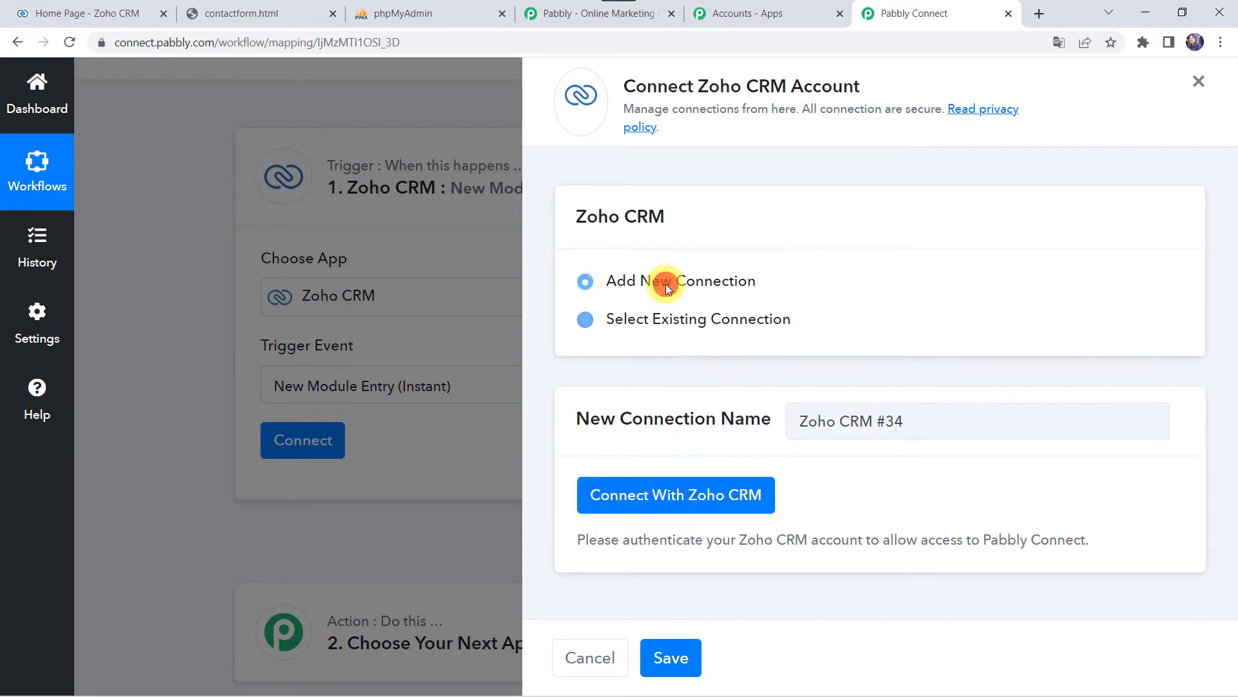
- Start the Zoho CRM connection and check the CRM page's address for its domain
click(749, 500)
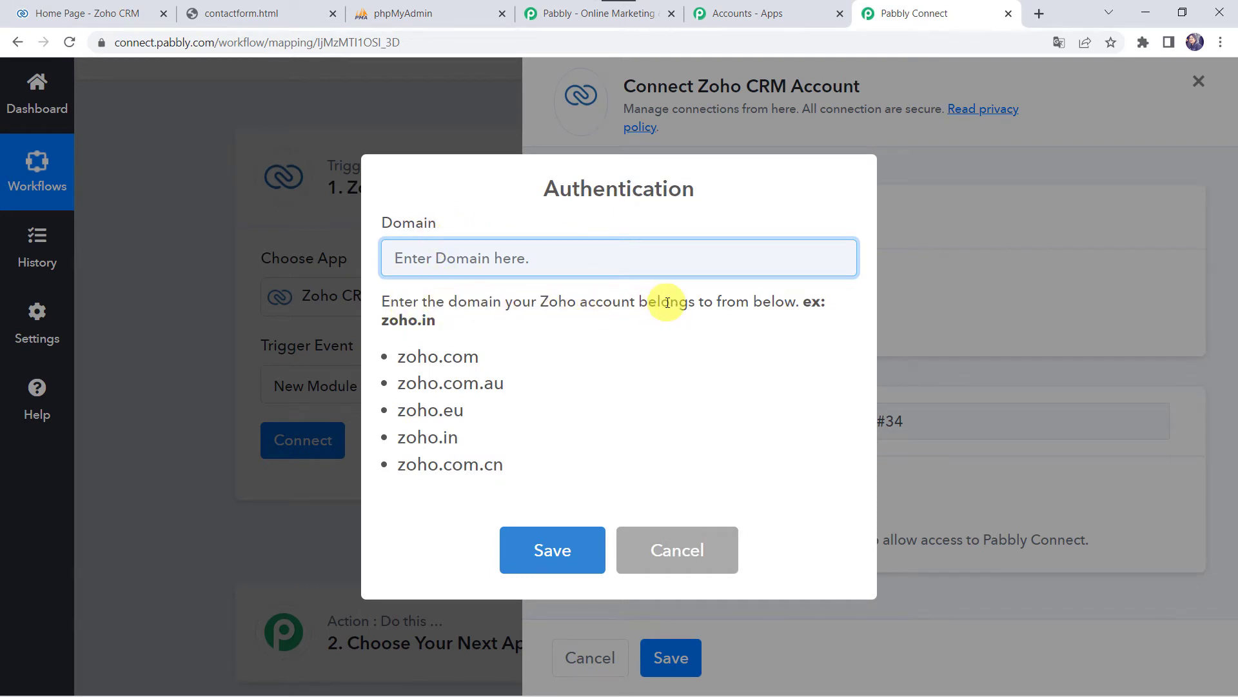
click(105, 14)
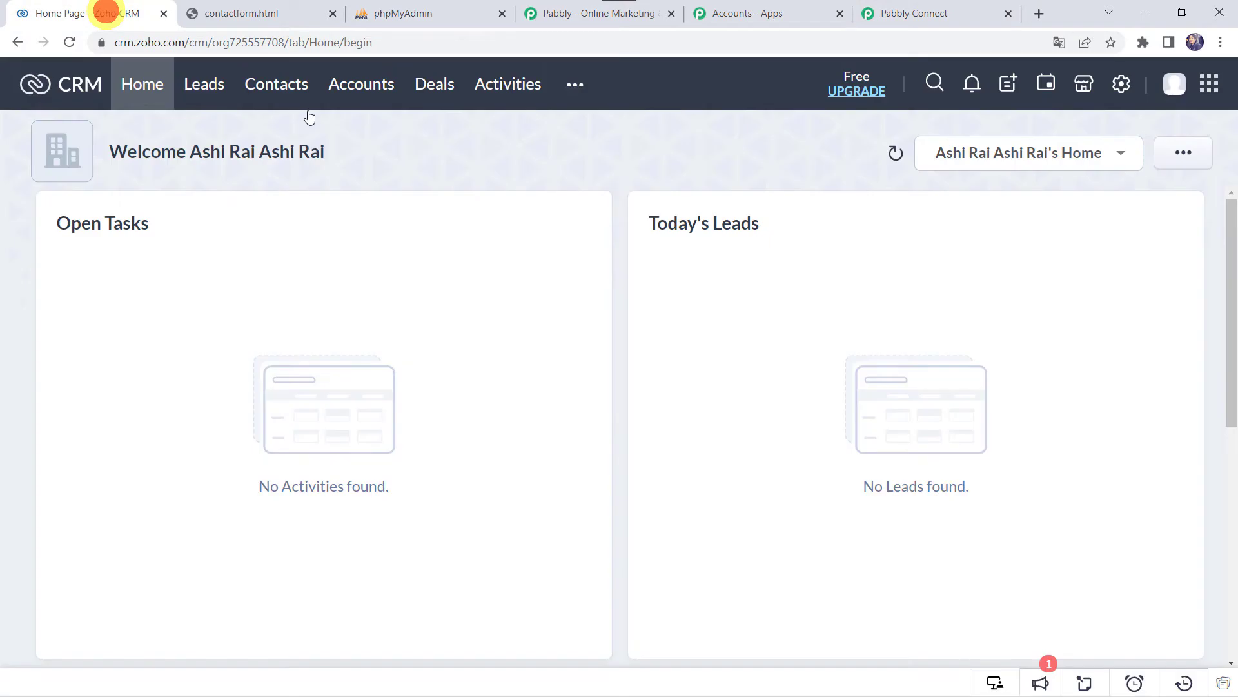
click(152, 41)
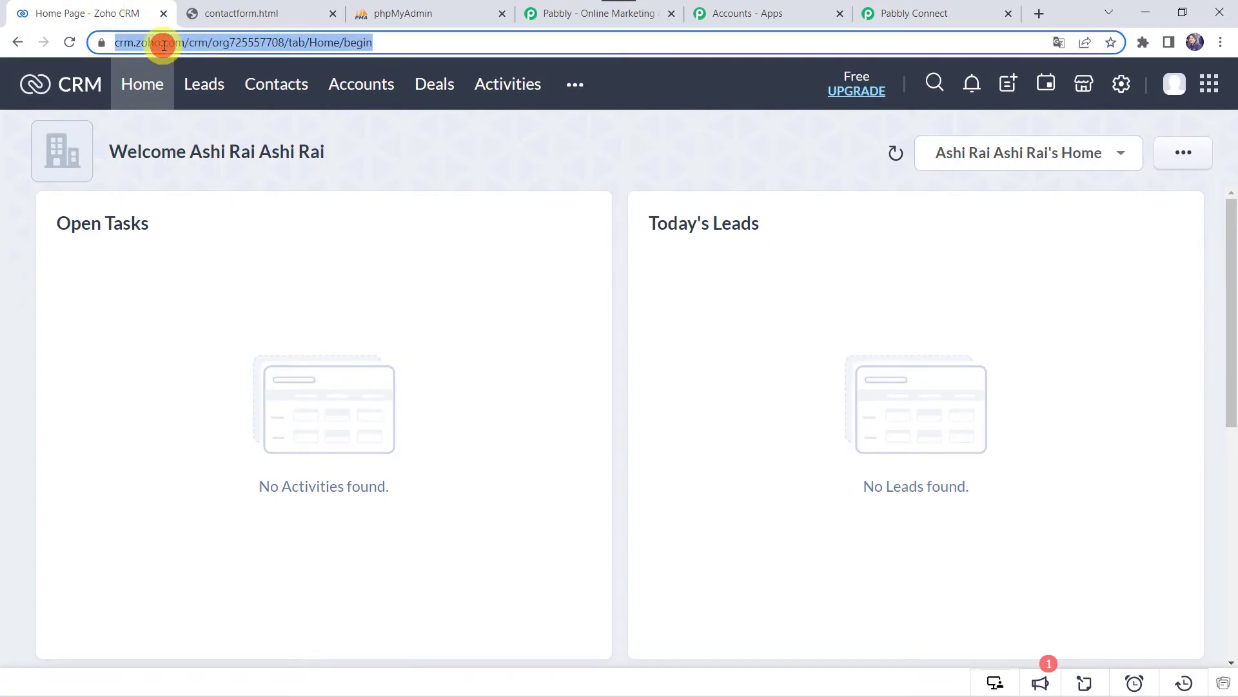
click(897, 13)
- Enter zoho.com as the domain, save, and accept Zoho's access request for Pabbly Connect
click(457, 257)
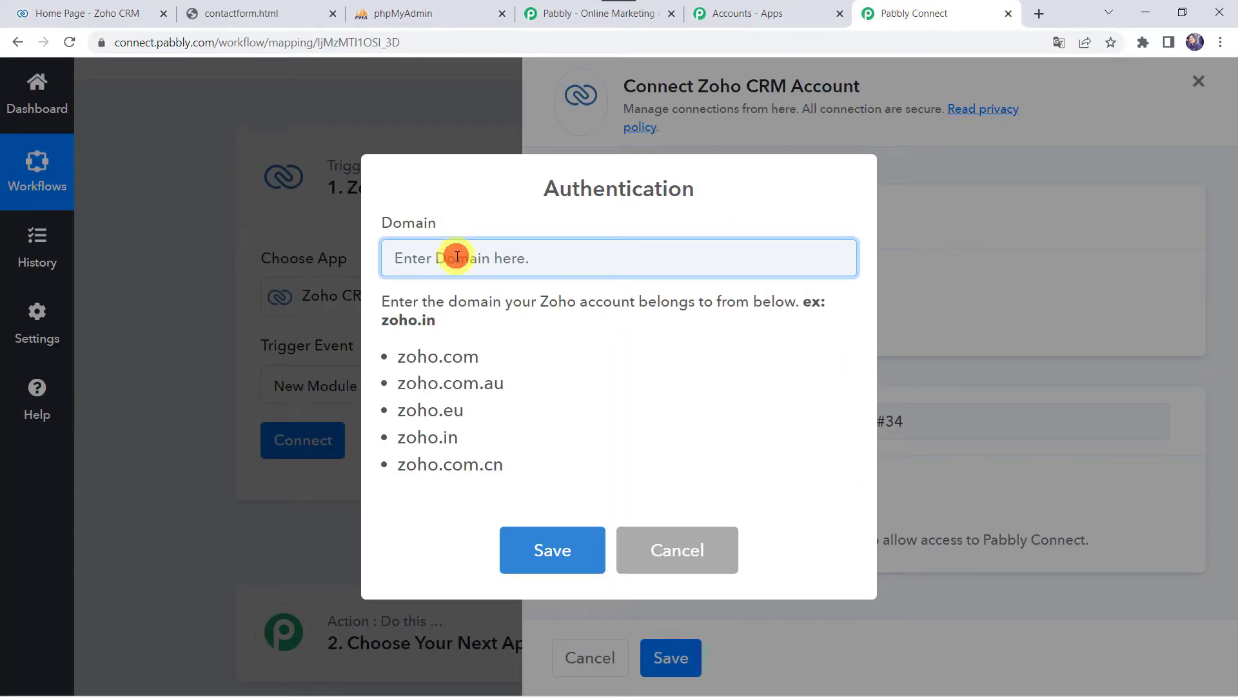
text(zoho.com)
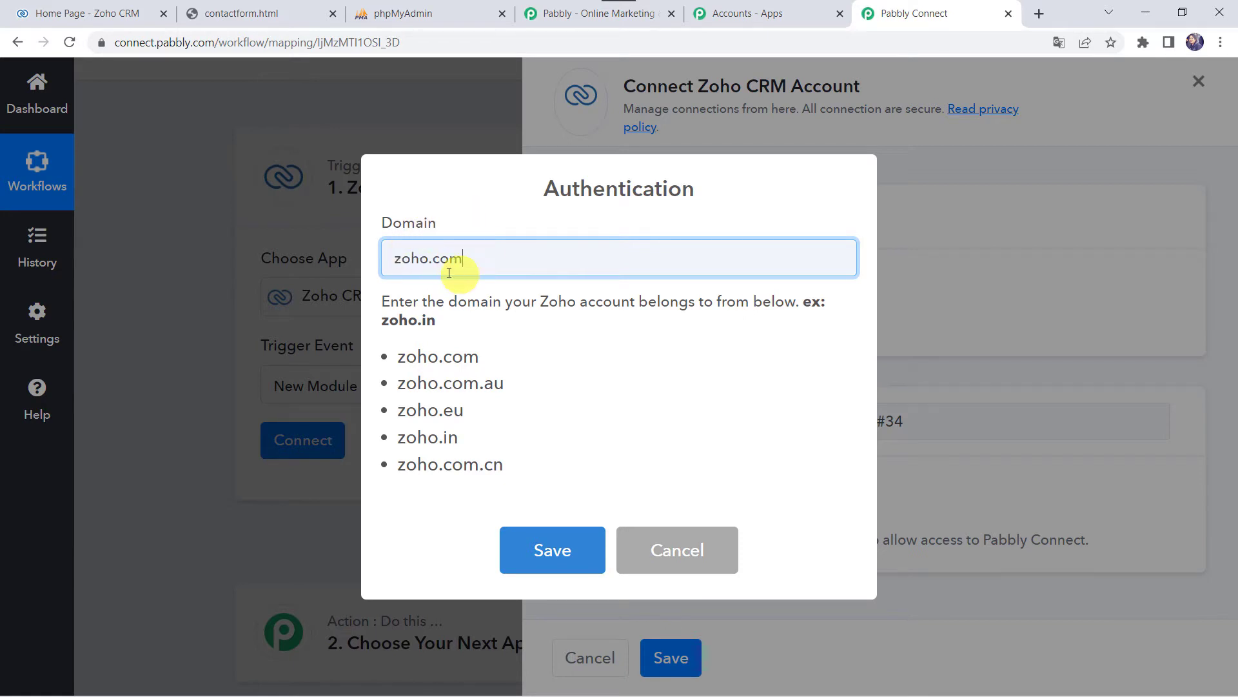
click(553, 548)
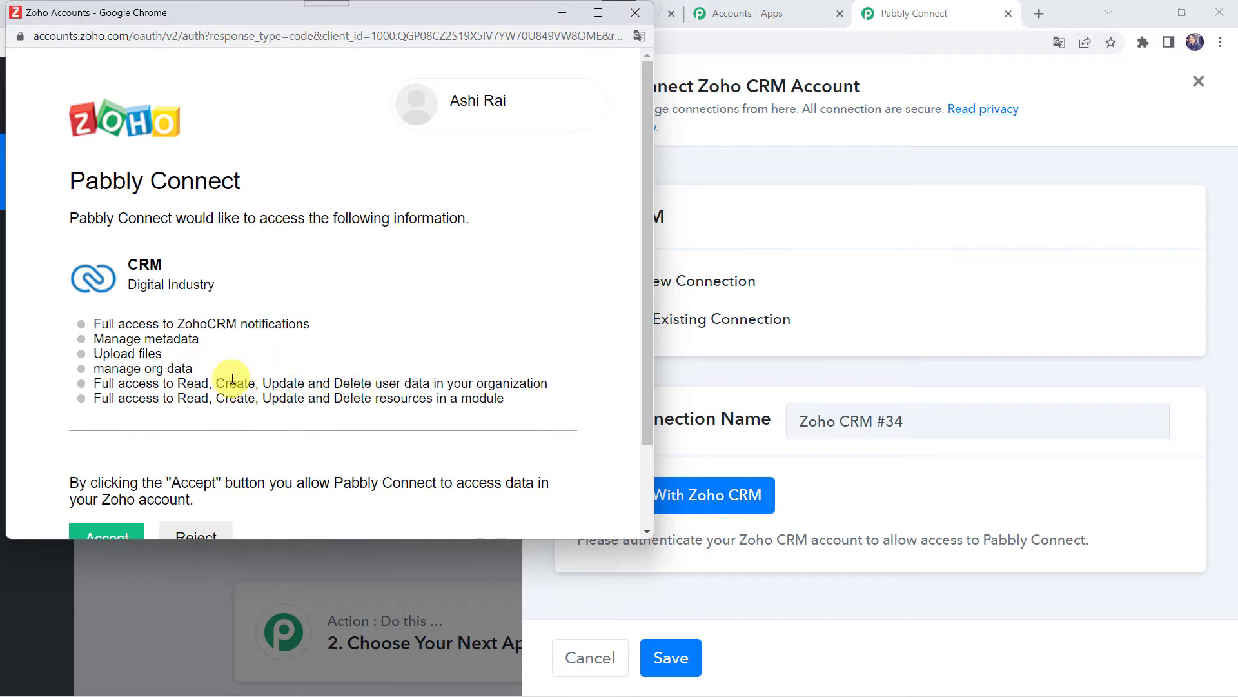
scroll(232, 379, down, 2)
click(102, 451)
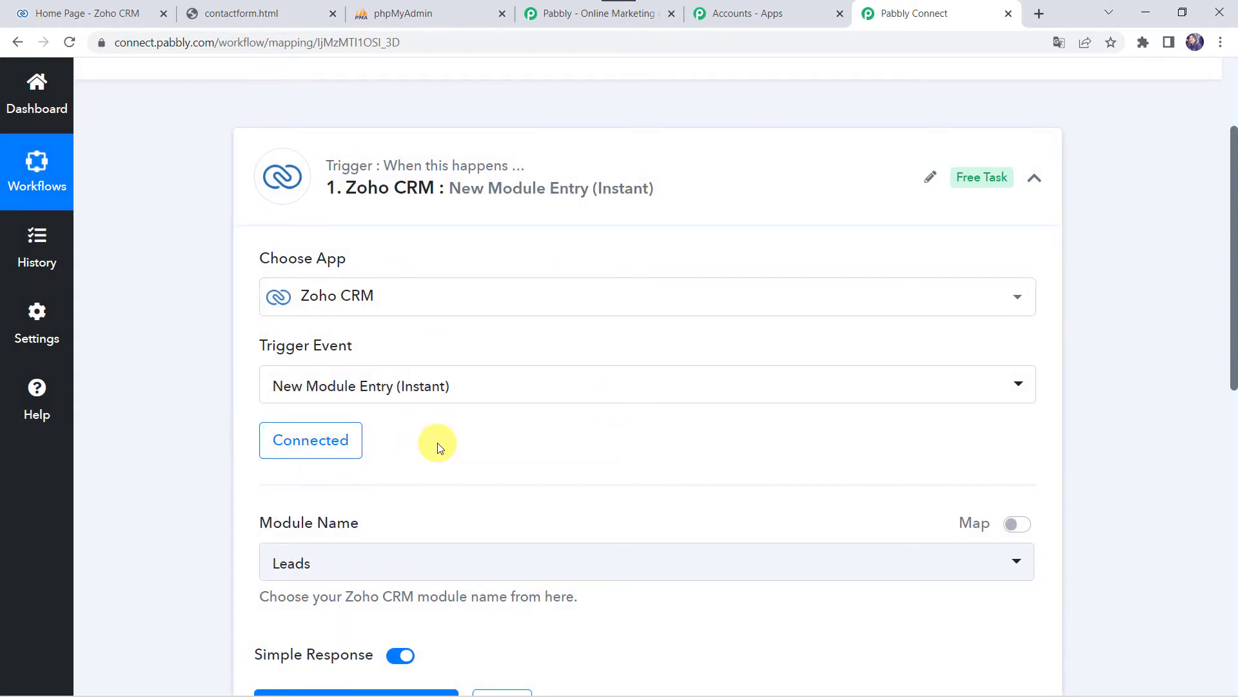
- Choose the Contacts module, then save and confirm resending the trigger's test request
scroll(438, 448, down, 2)
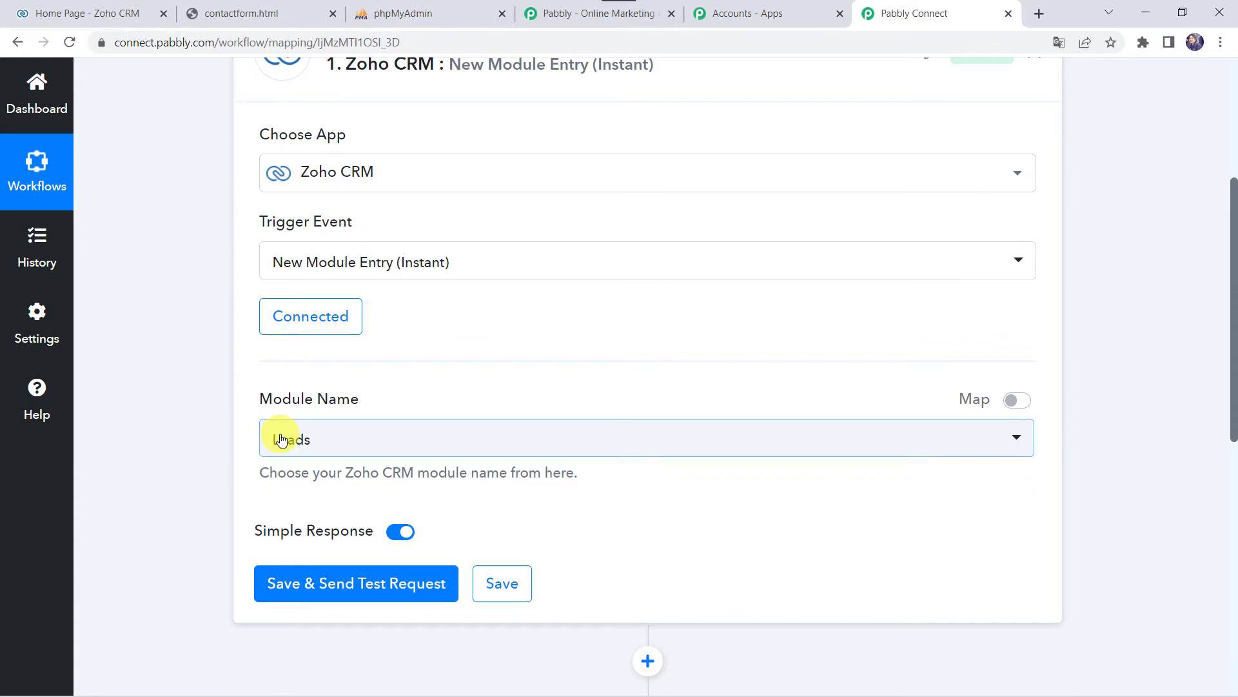
click(309, 439)
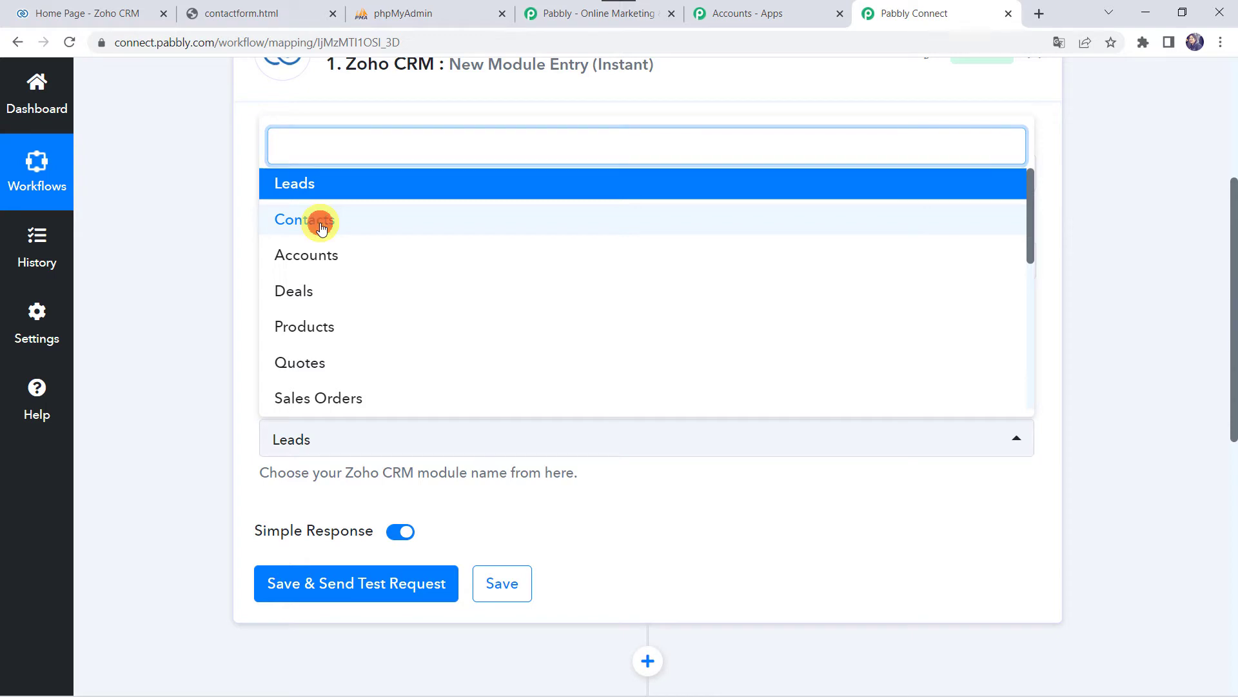
click(320, 227)
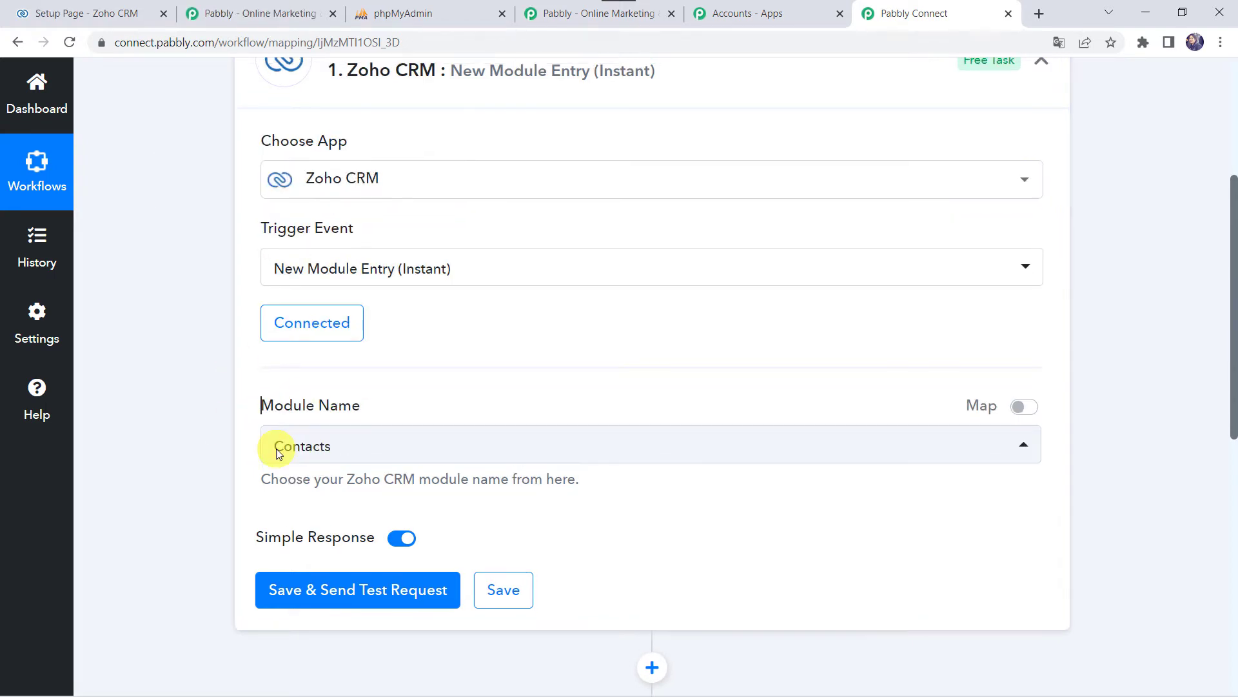
click(334, 603)
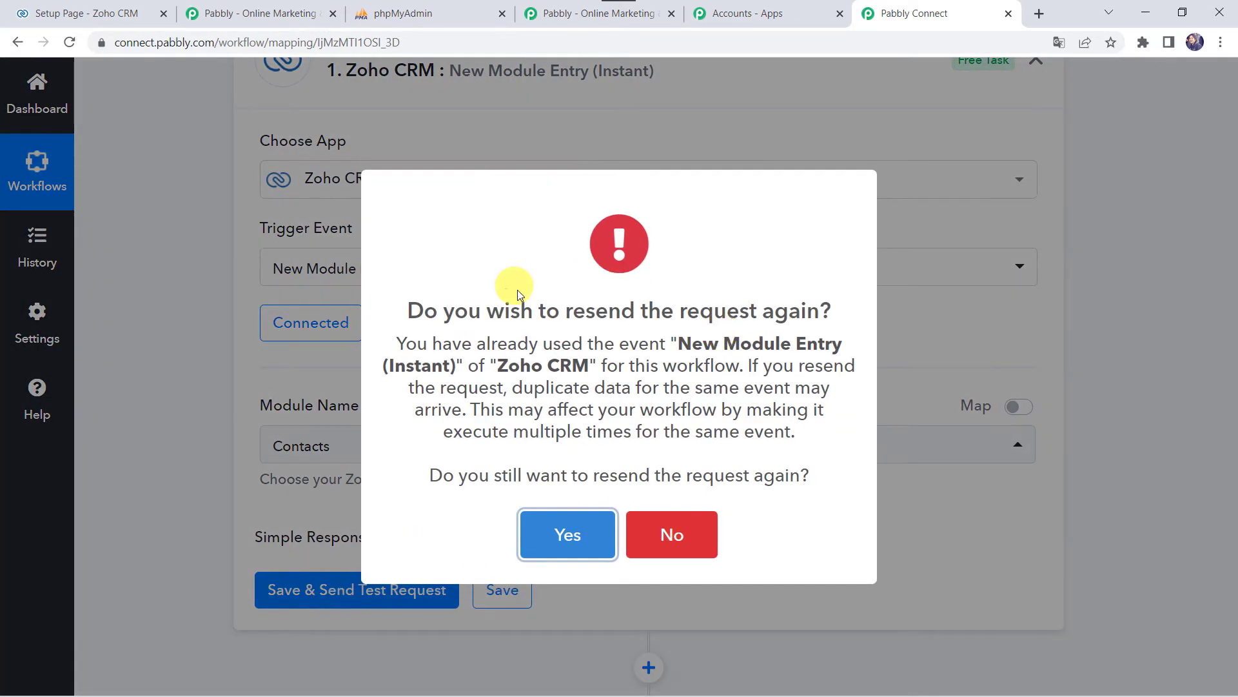
click(560, 537)
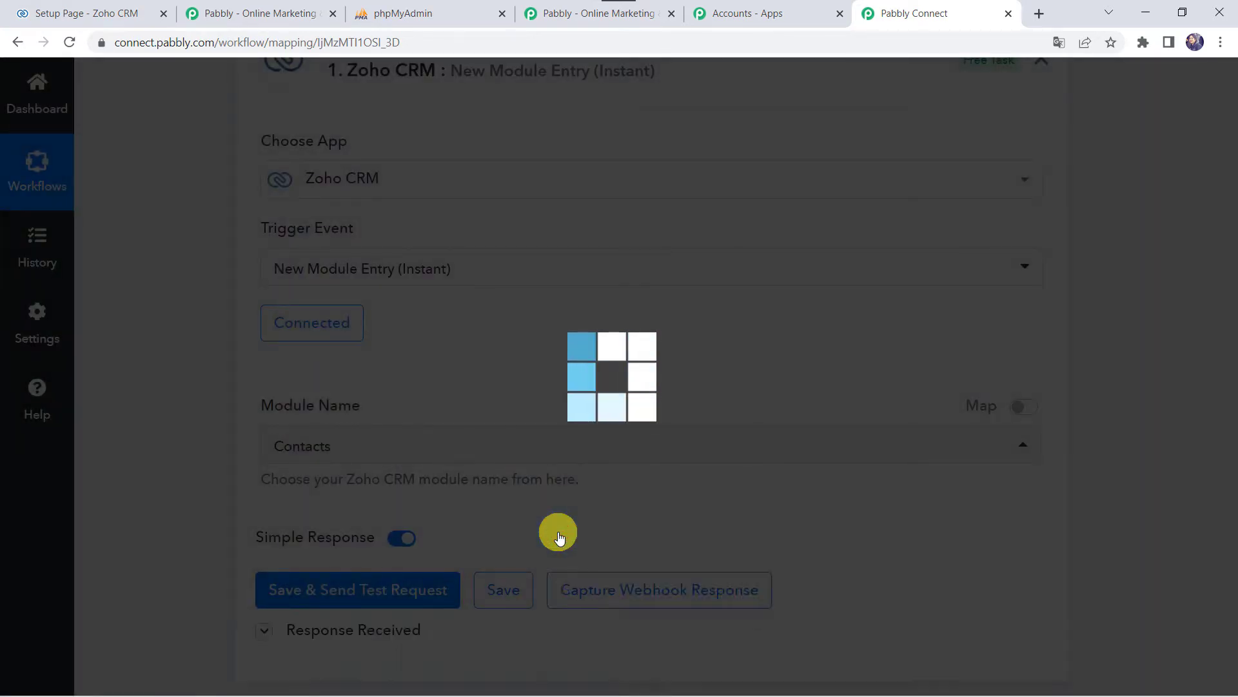
scroll(560, 537, down, 2)
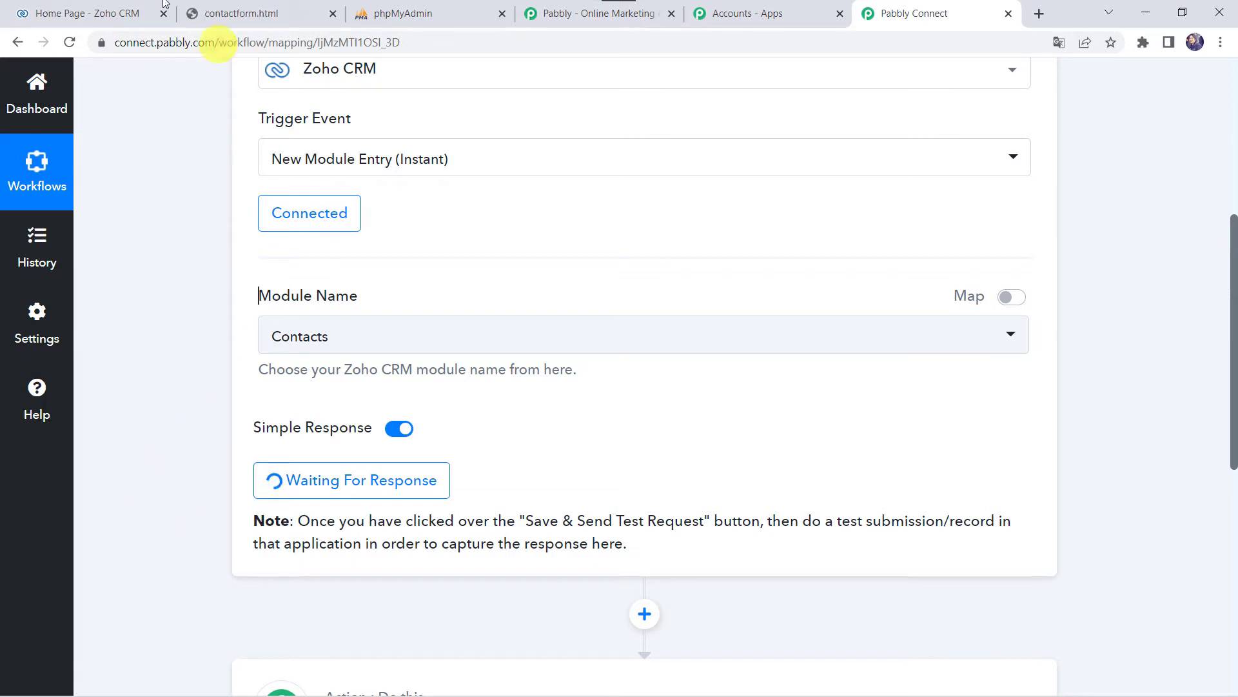
- Open Zoho CRM's Webforms setup and show the Contacts module's web forms
click(116, 21)
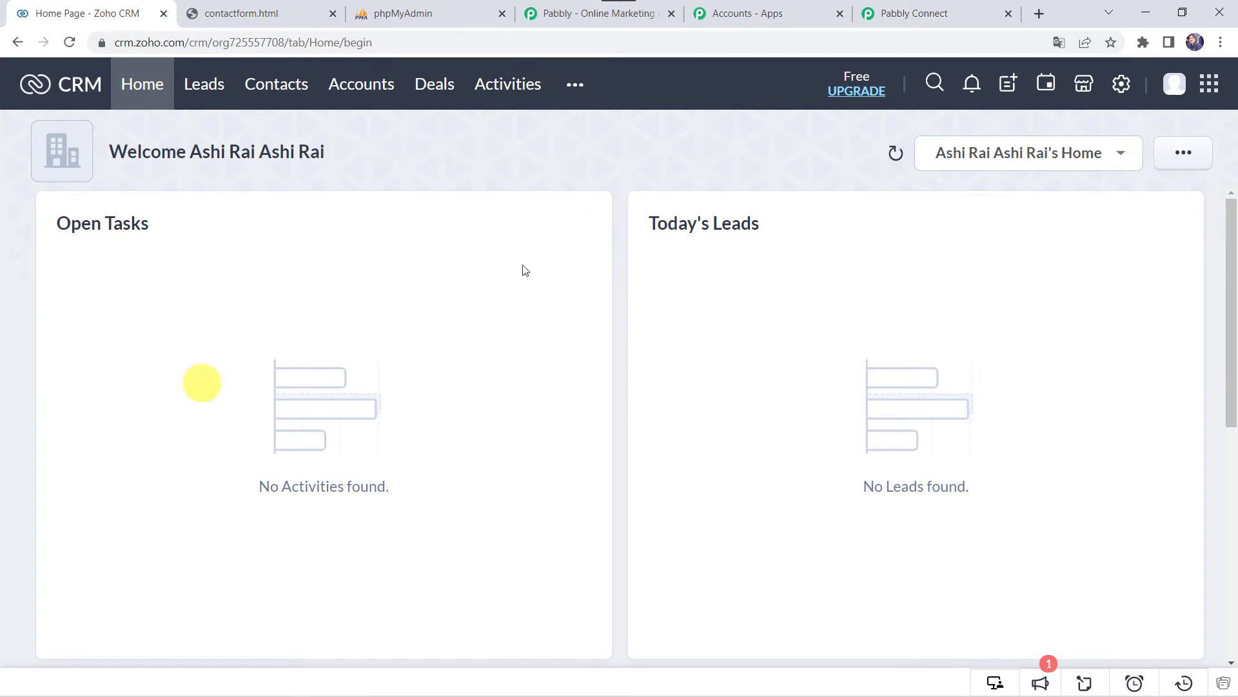
click(1122, 85)
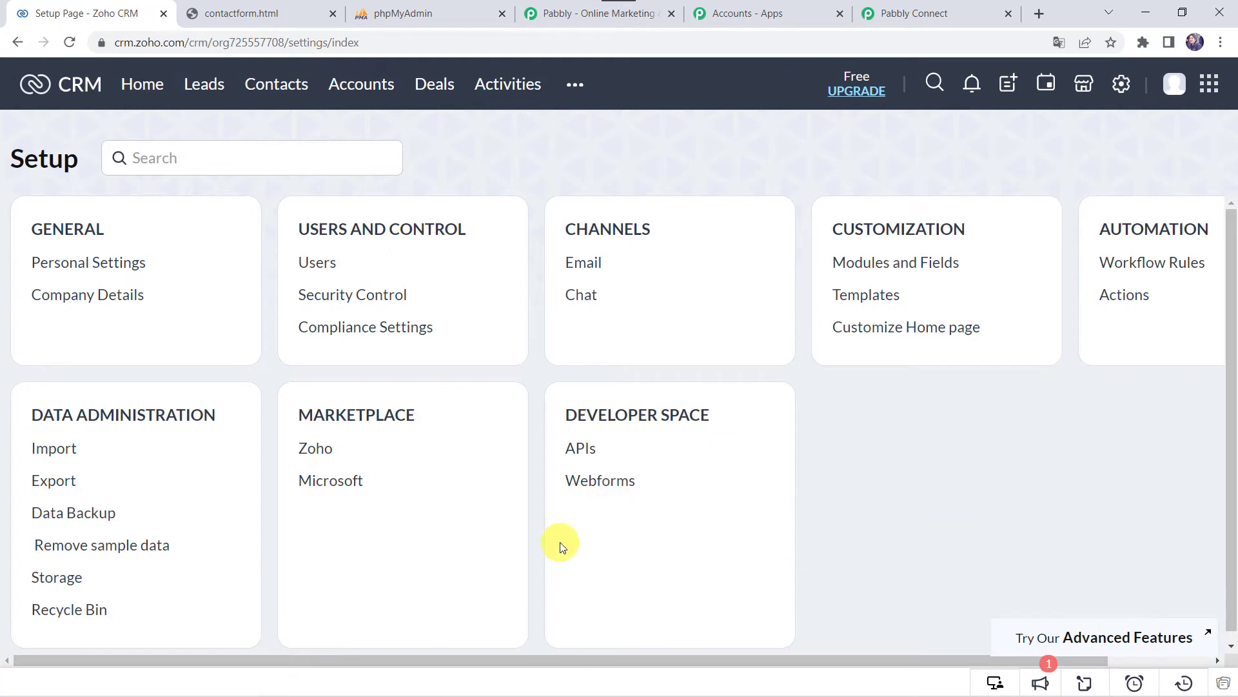
click(615, 481)
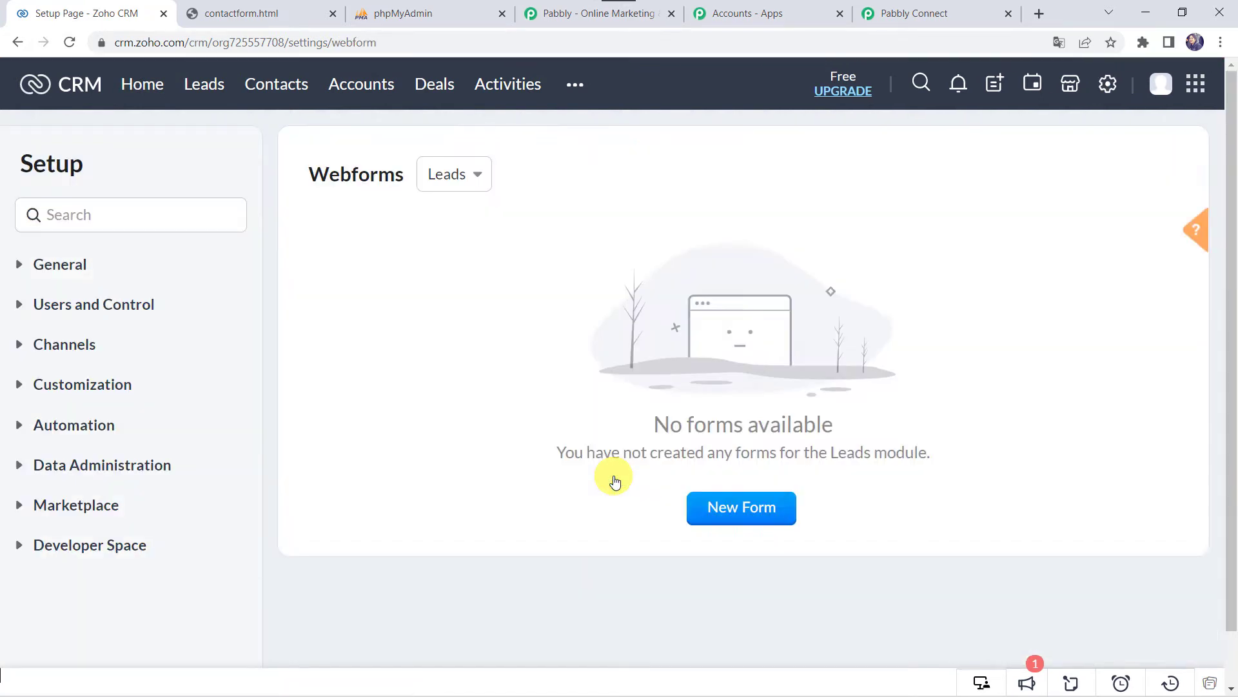
click(451, 230)
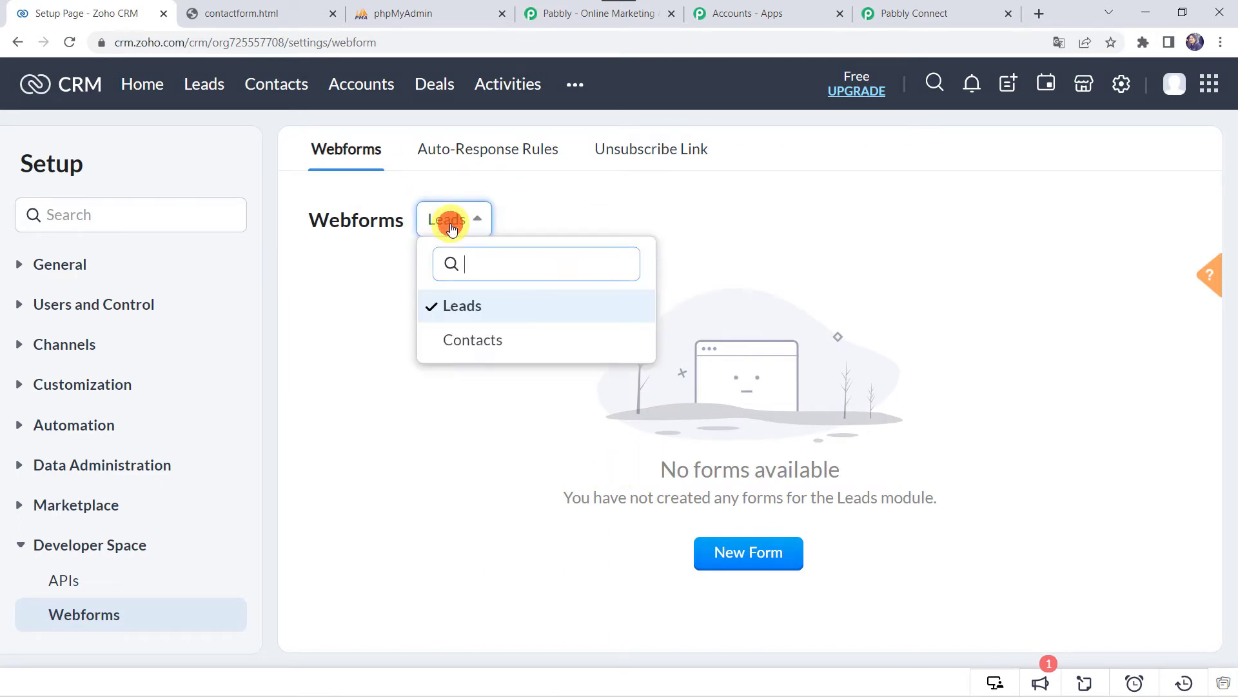
click(441, 343)
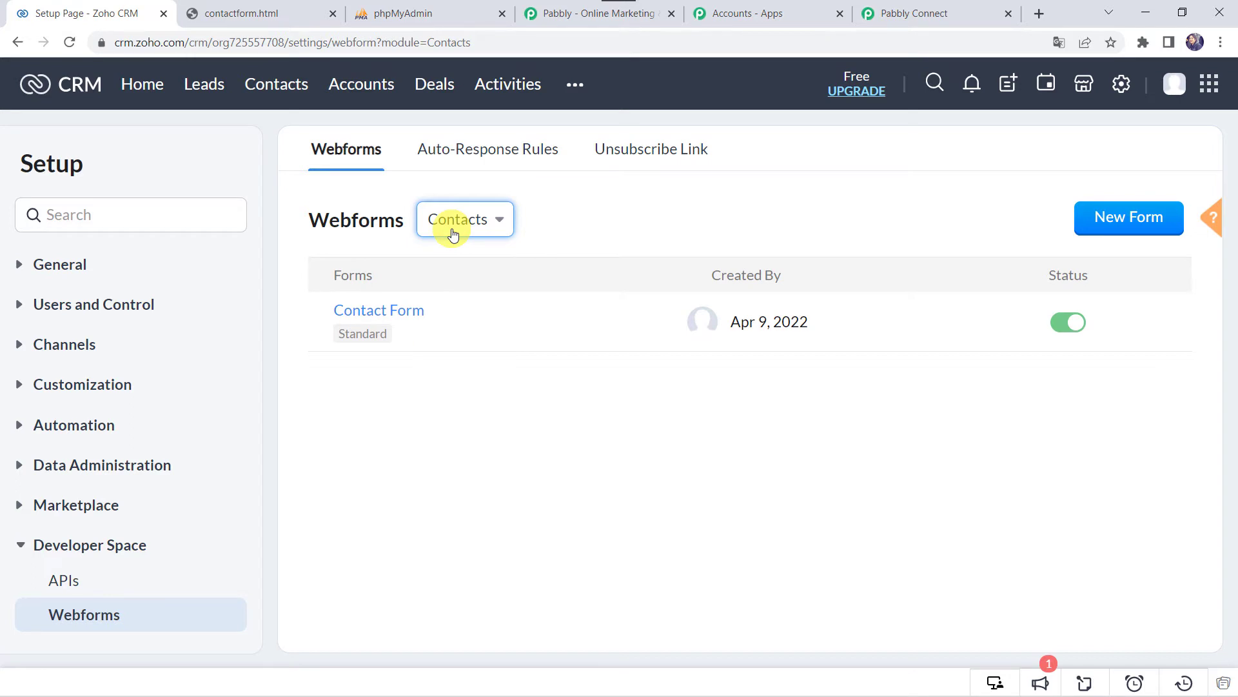
- Preview Contact Form, submit a test contact via contactform.html, and return to Pabbly Connect
click(404, 313)
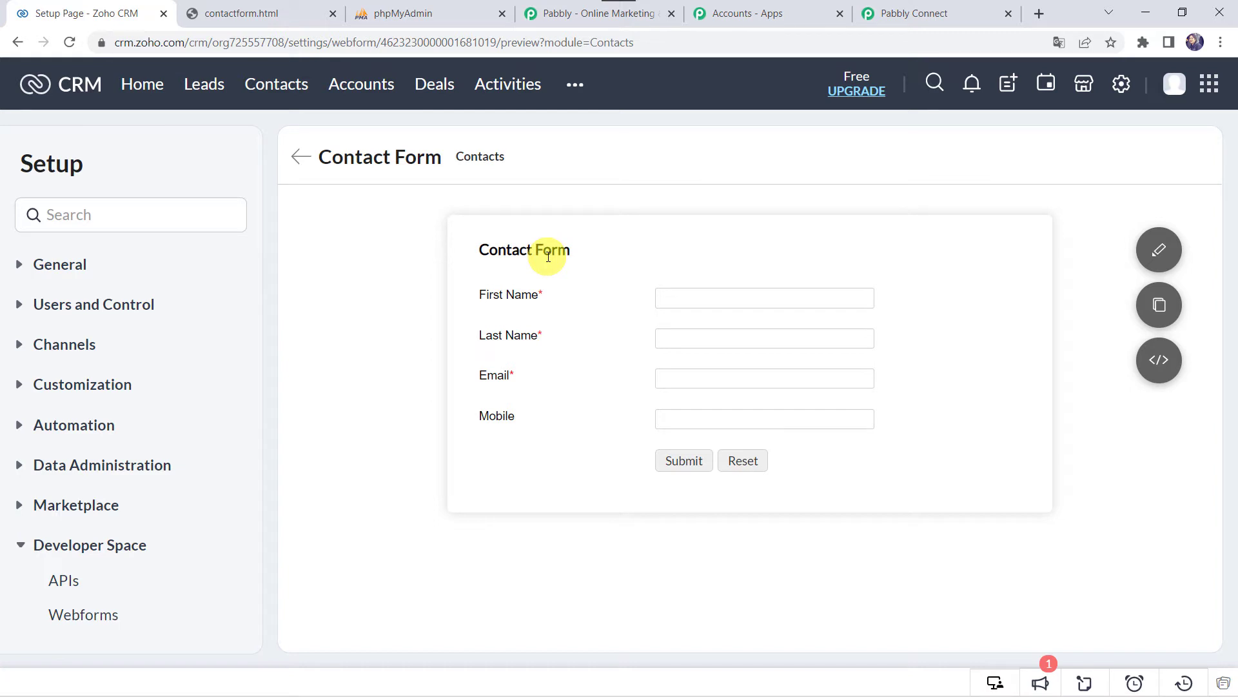
click(271, 15)
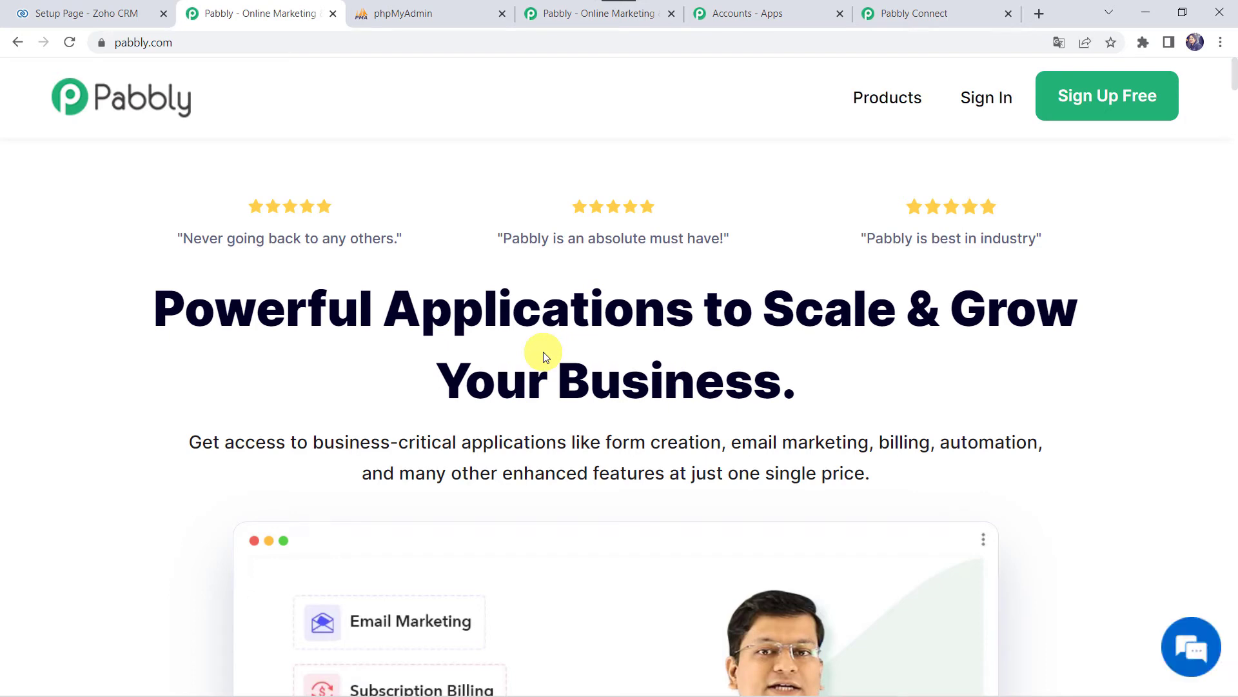
click(958, 17)
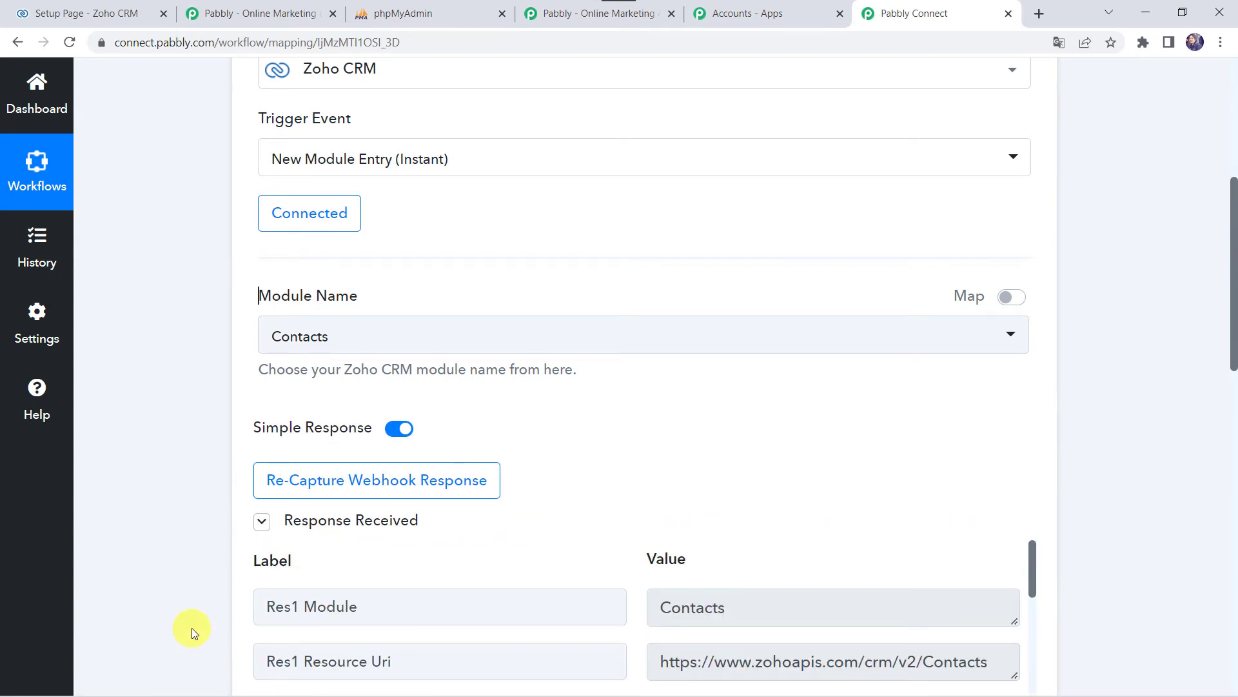
- Scroll through the Response Received fields to review the test contact's name, email and mobile
scroll(192, 629, down, 7)
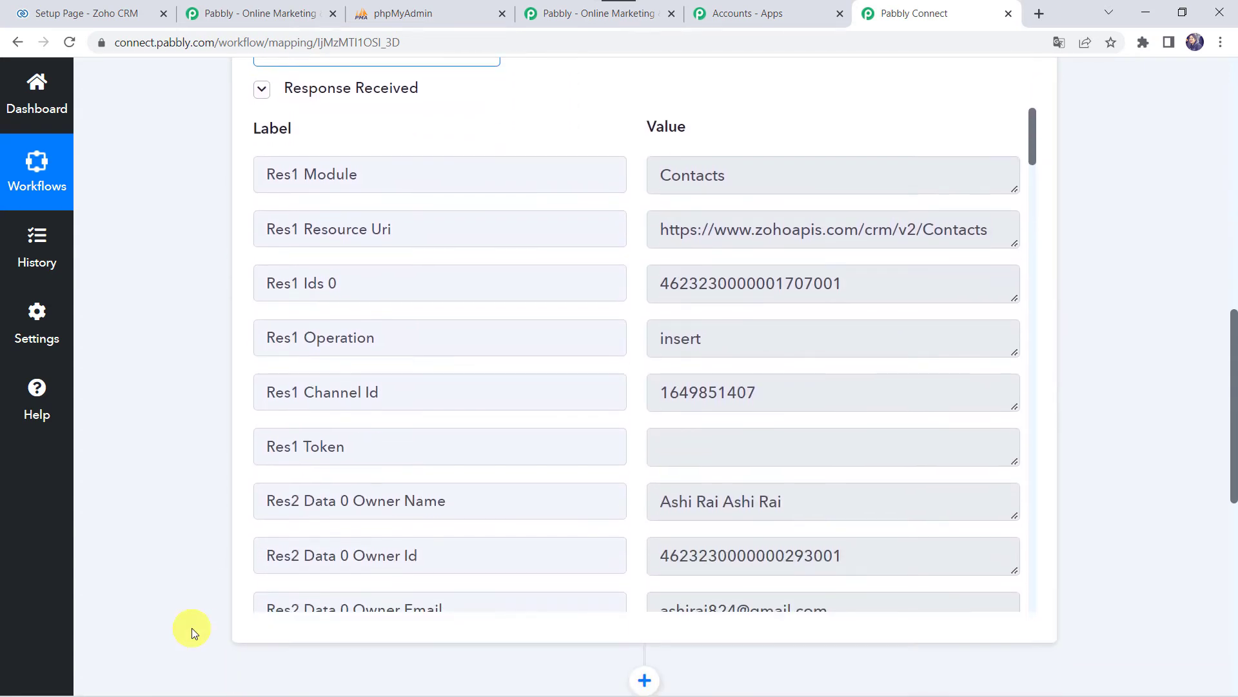
scroll(496, 327, down, 12)
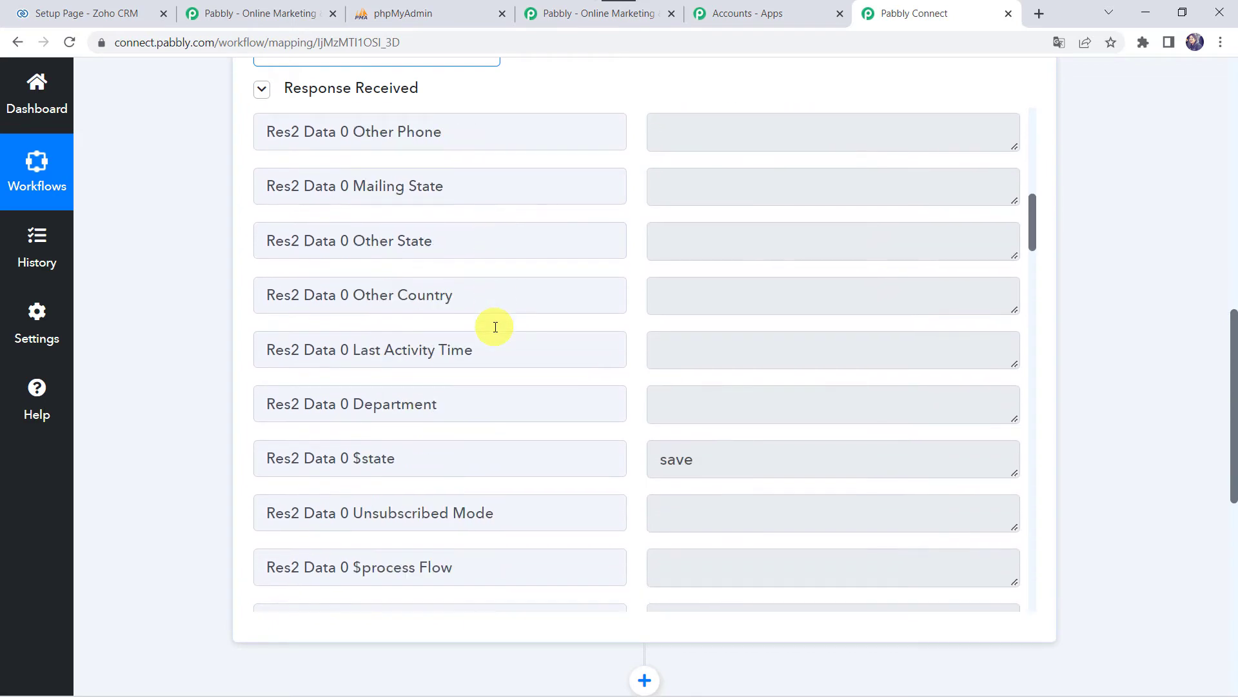
scroll(495, 327, up, 5)
scroll(496, 327, up, 4)
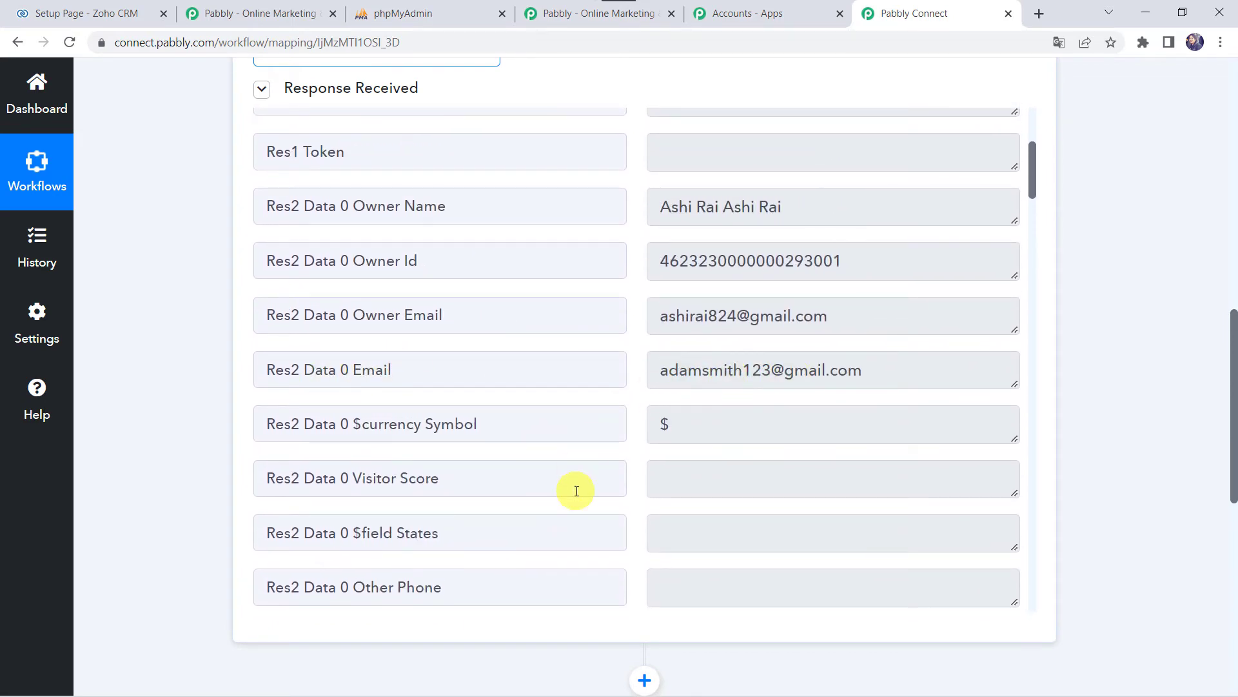
scroll(577, 491, down, 20)
scroll(577, 491, down, 15)
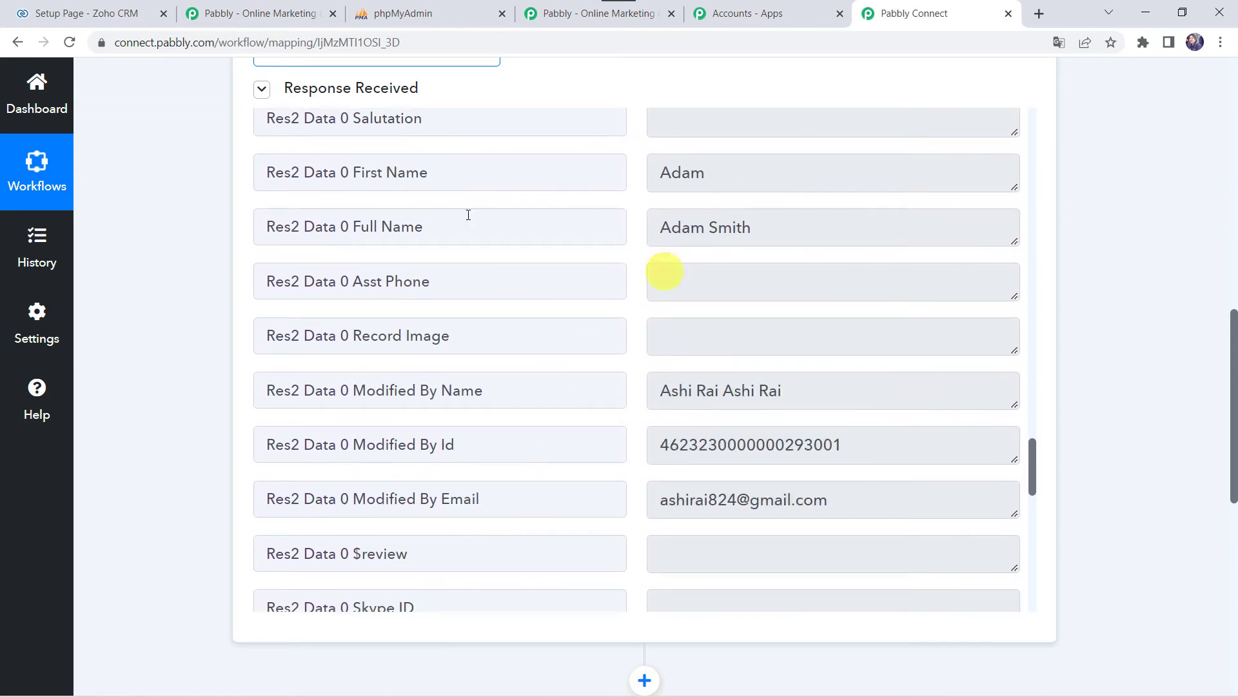
scroll(594, 467, down, 10)
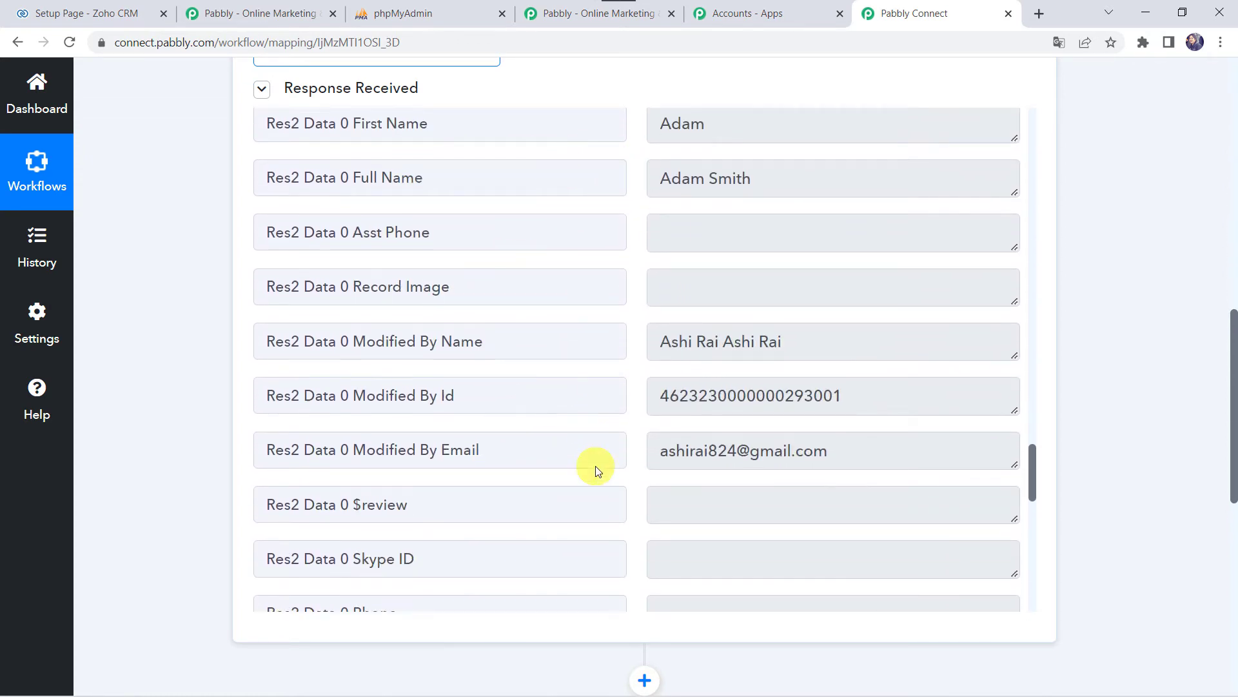
scroll(594, 466, down, 3)
scroll(595, 466, up, 4)
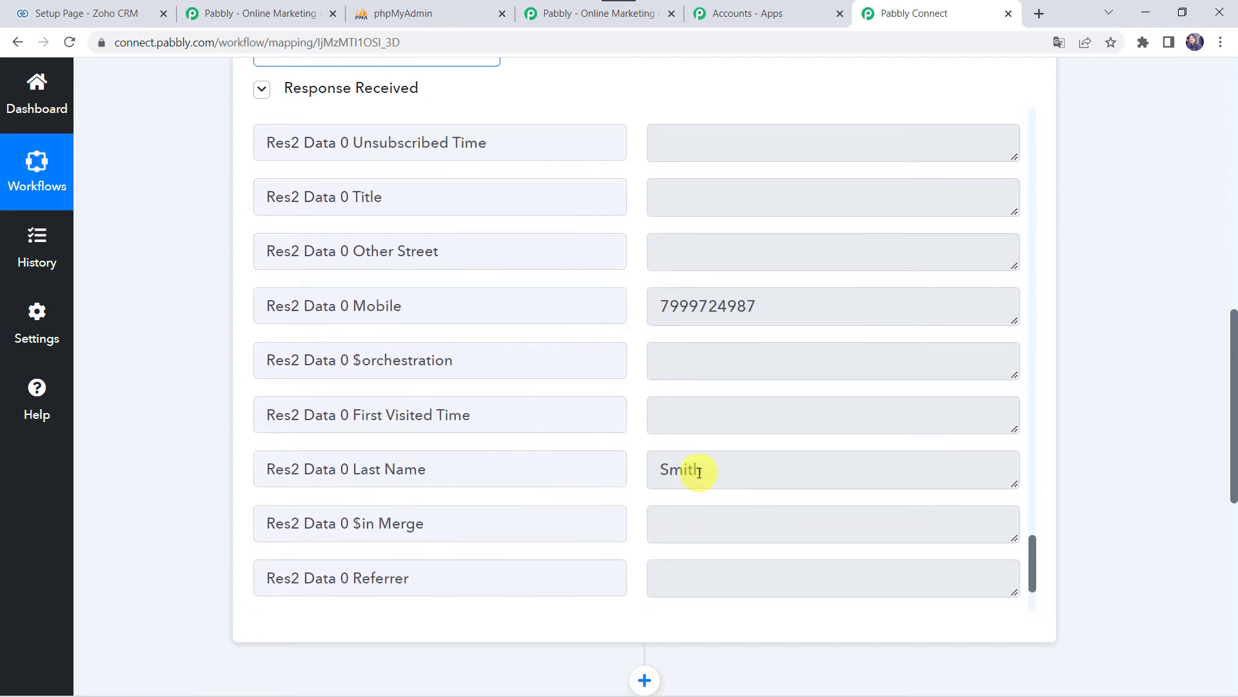
scroll(667, 469, down, 3)
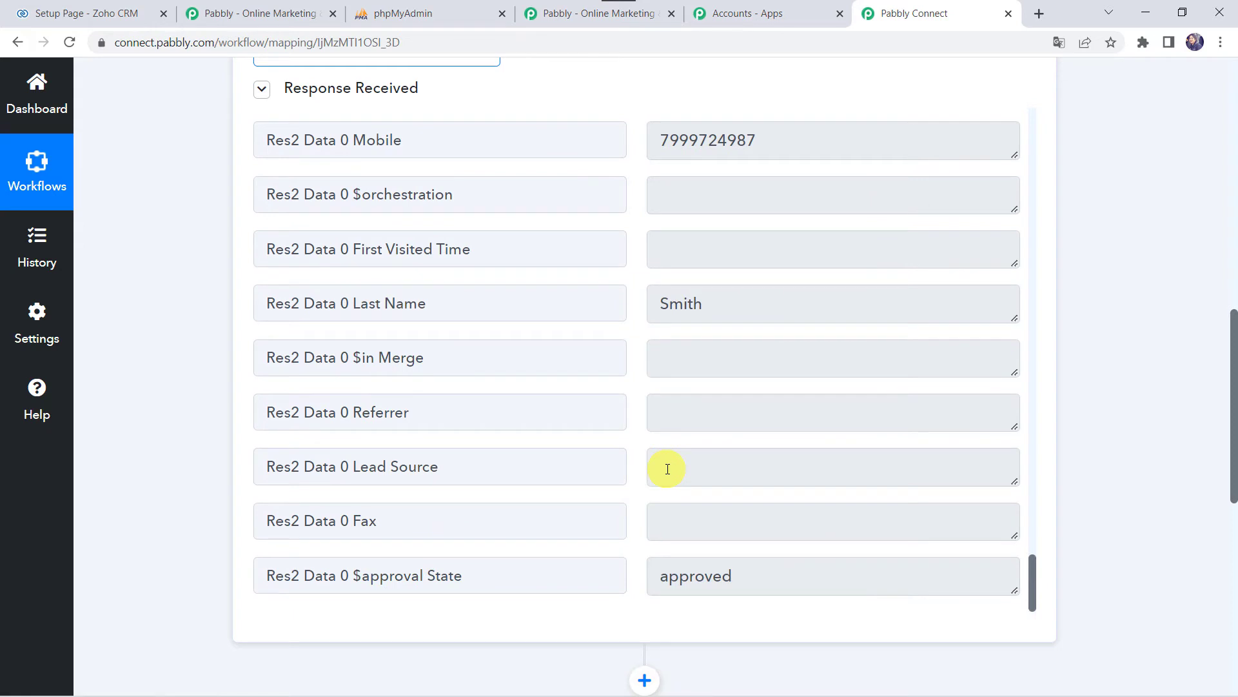
scroll(667, 469, up, 13)
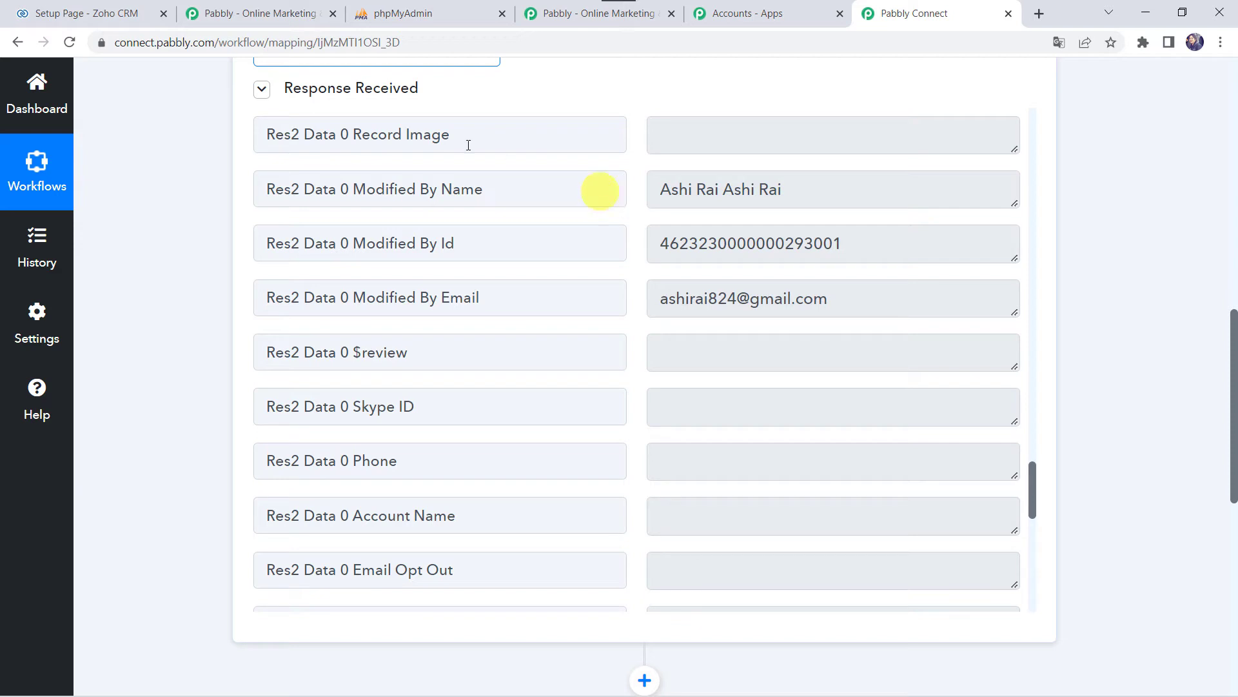
scroll(126, 437, down, 8)
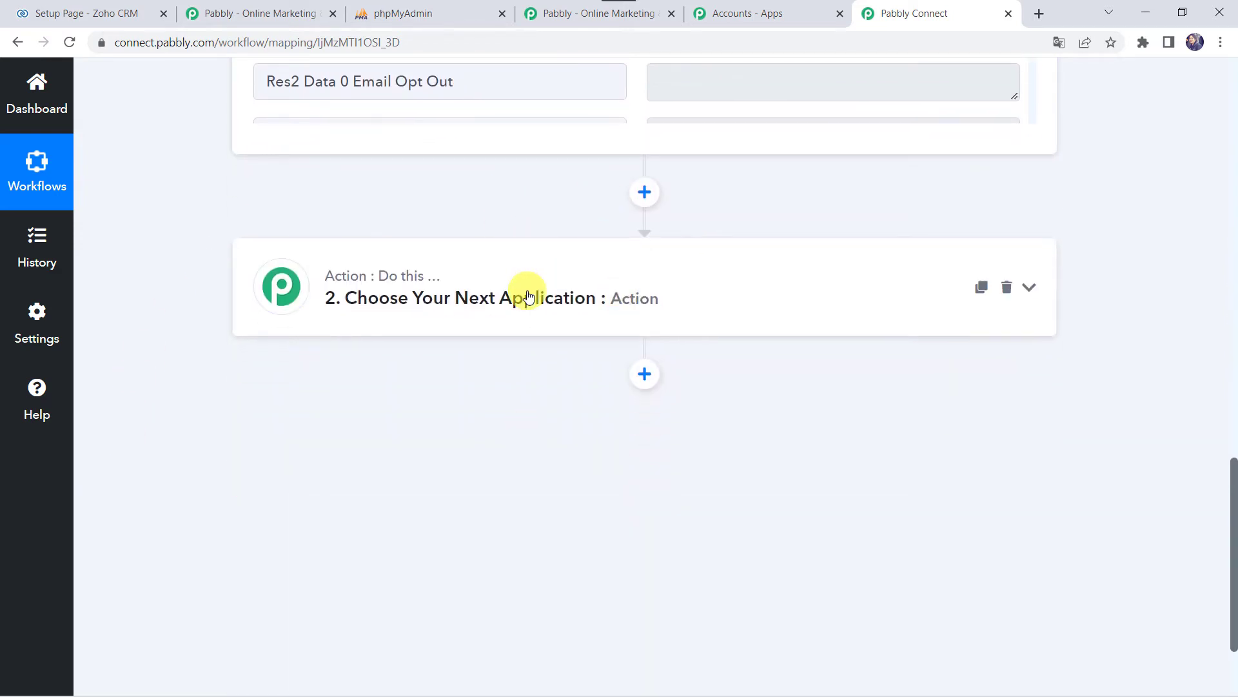
- Set the second step to MySQL with the Insert Row action event and begin connecting
click(527, 295)
click(455, 282)
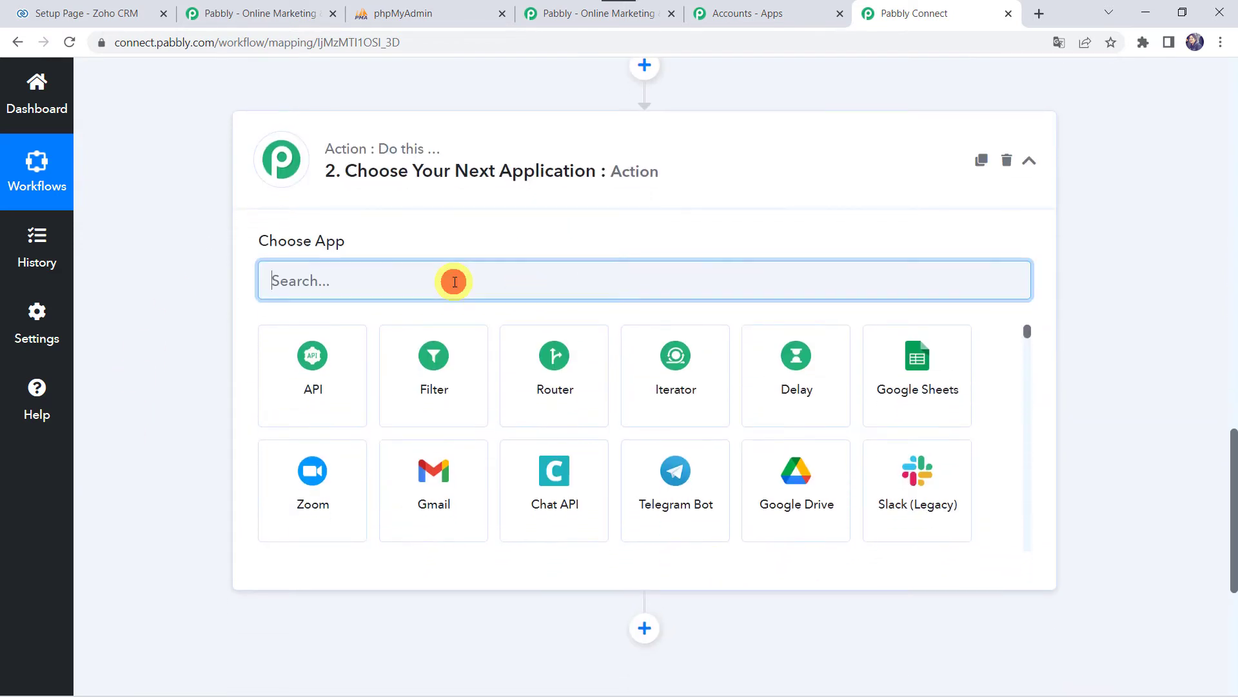
text(My)
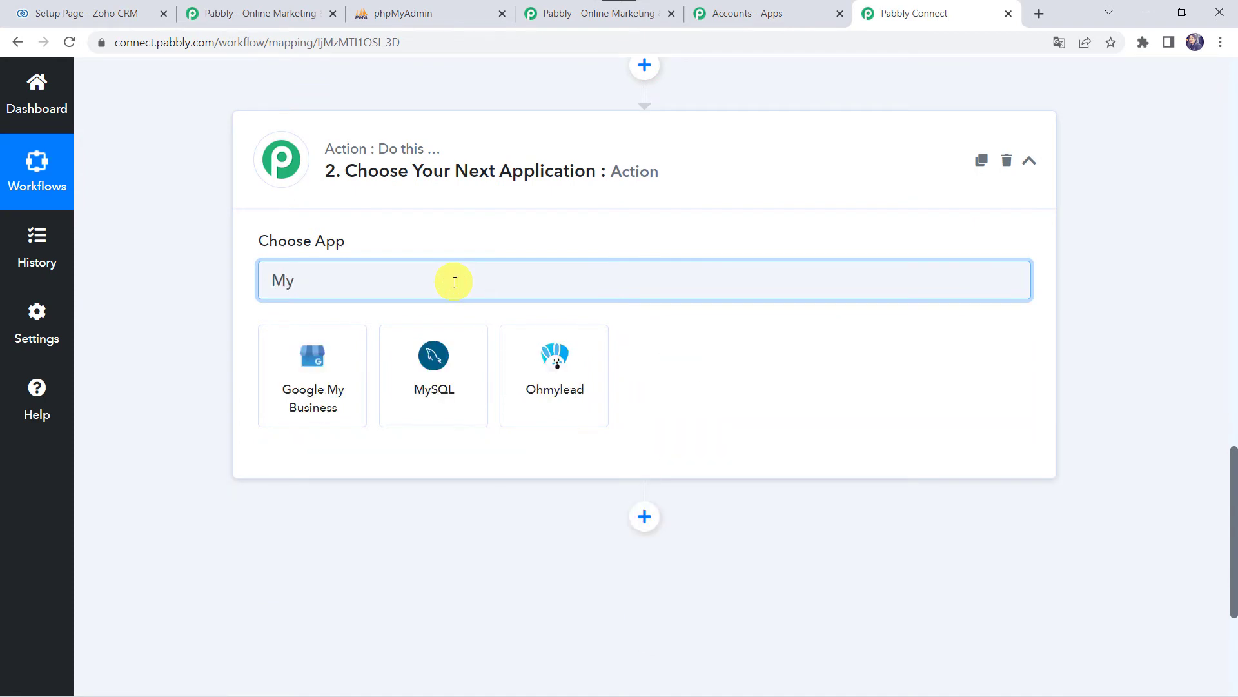
click(436, 393)
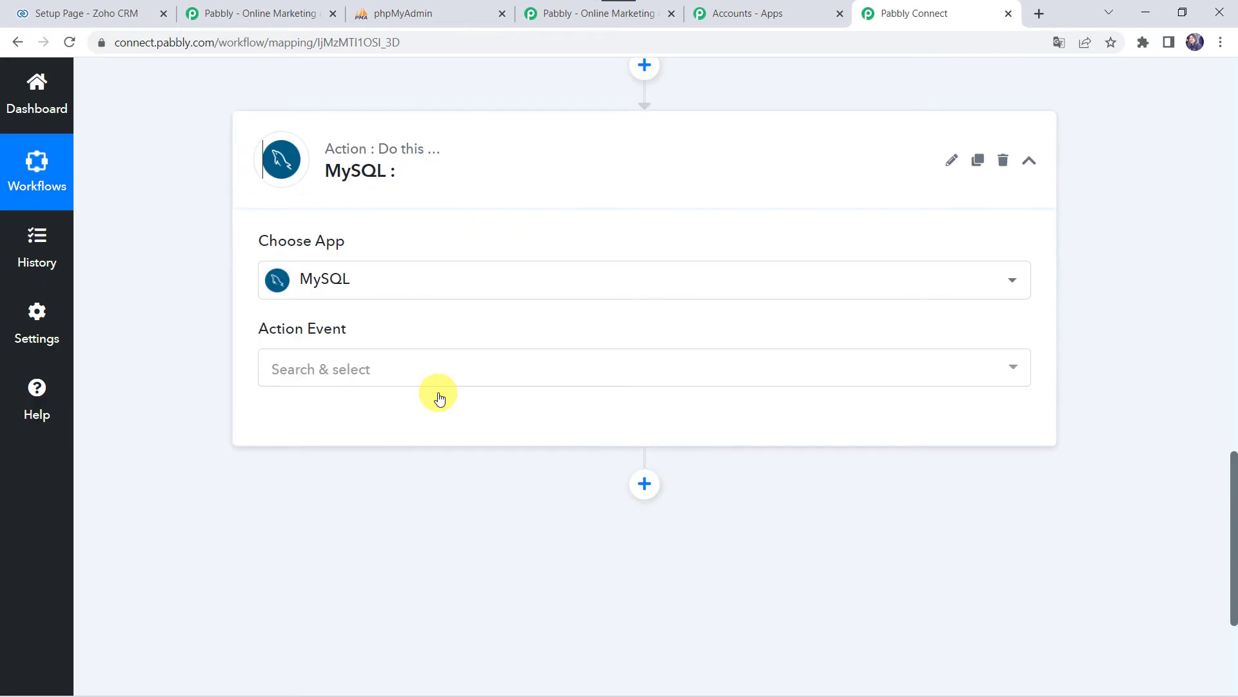
click(322, 379)
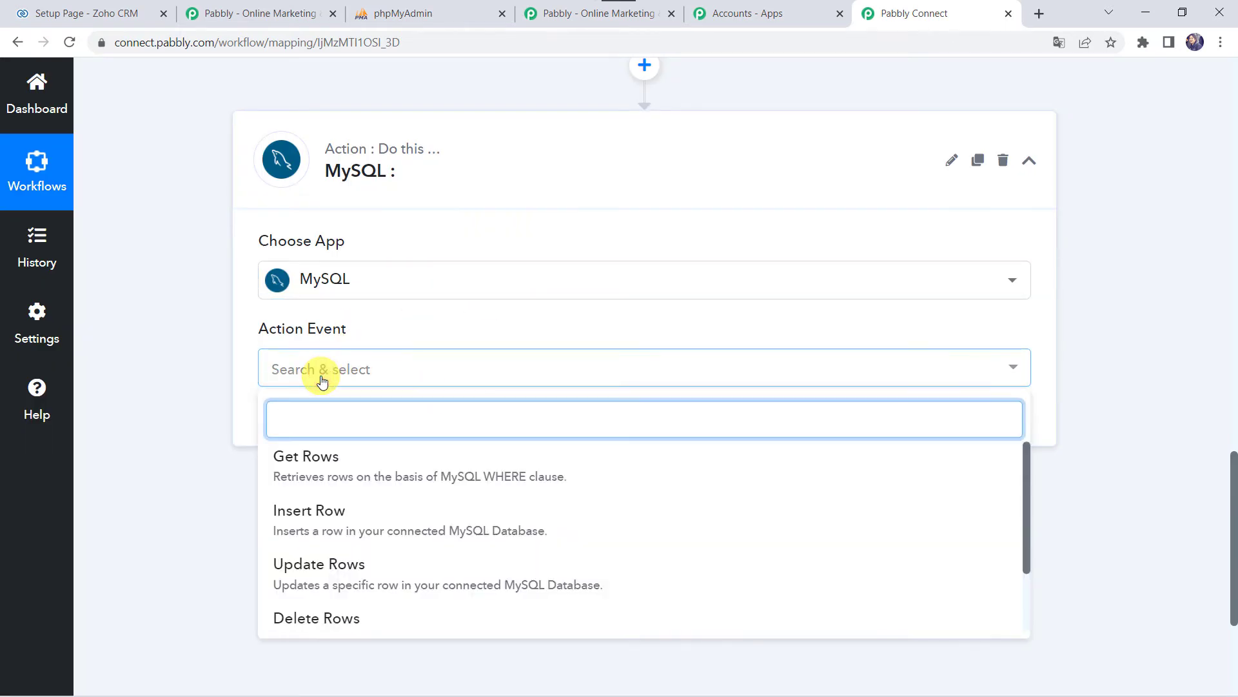
click(299, 510)
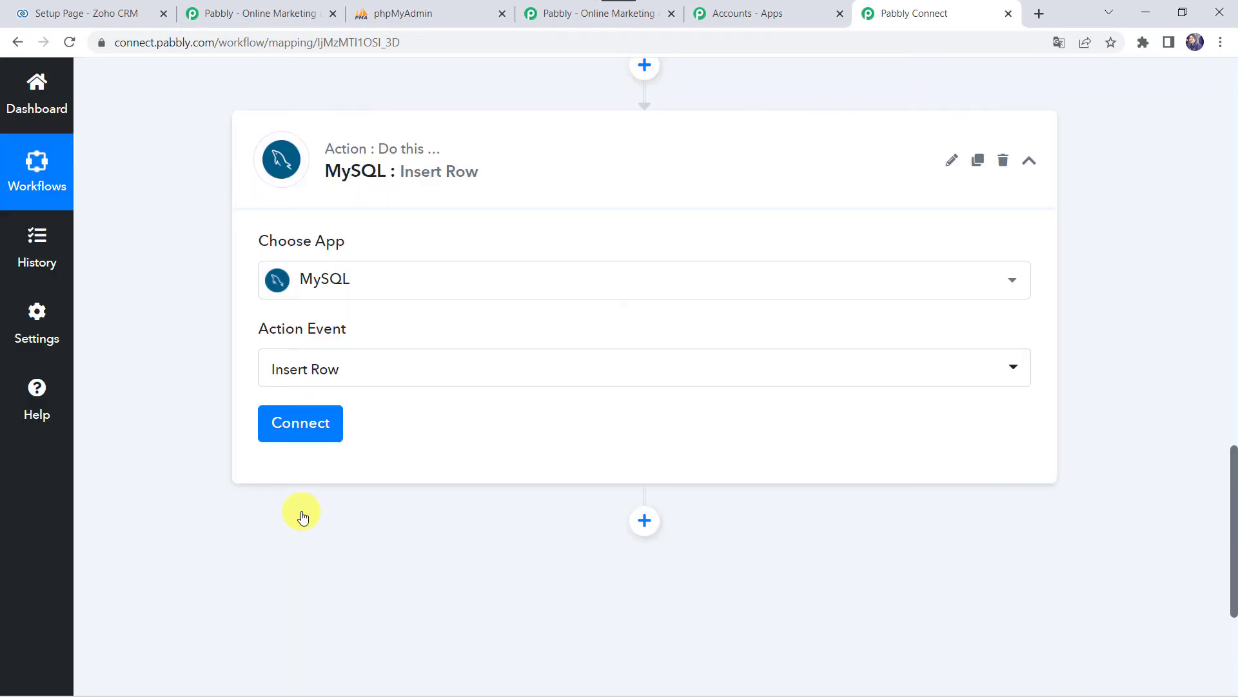
click(311, 425)
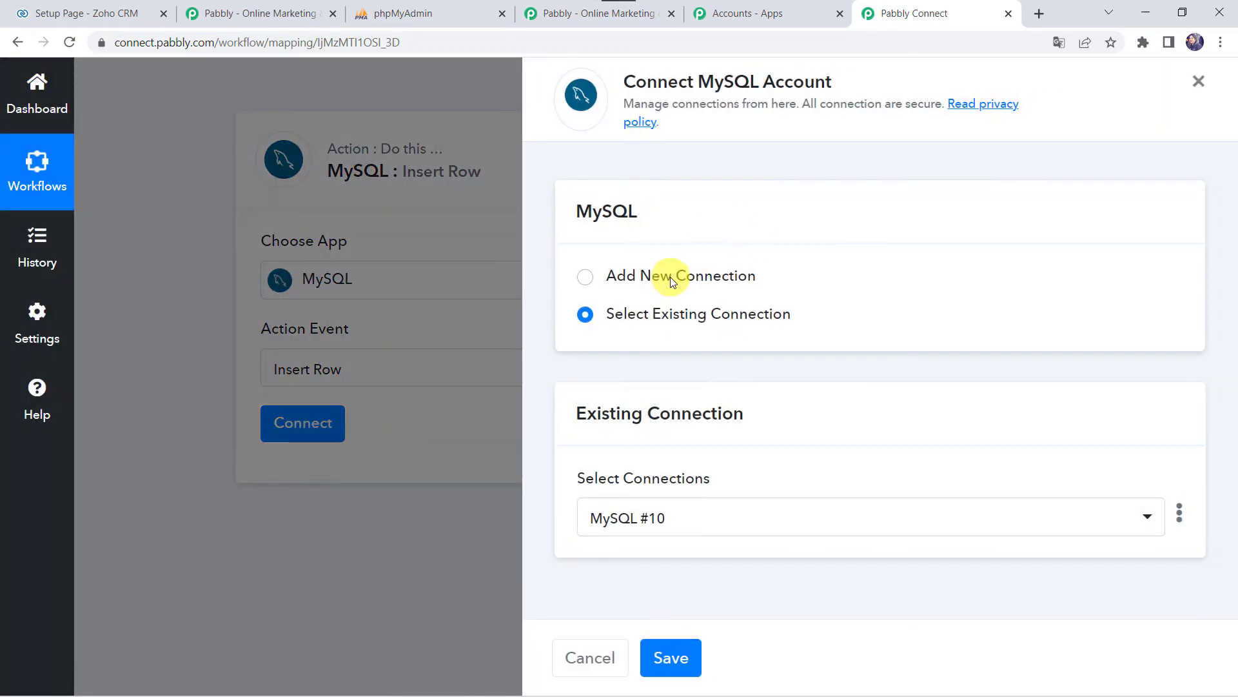
- Add a new MySQL connection, review its Username, Password, Host, Database and Port fields, then open phpMyAdmin
click(668, 276)
scroll(630, 434, down, 3)
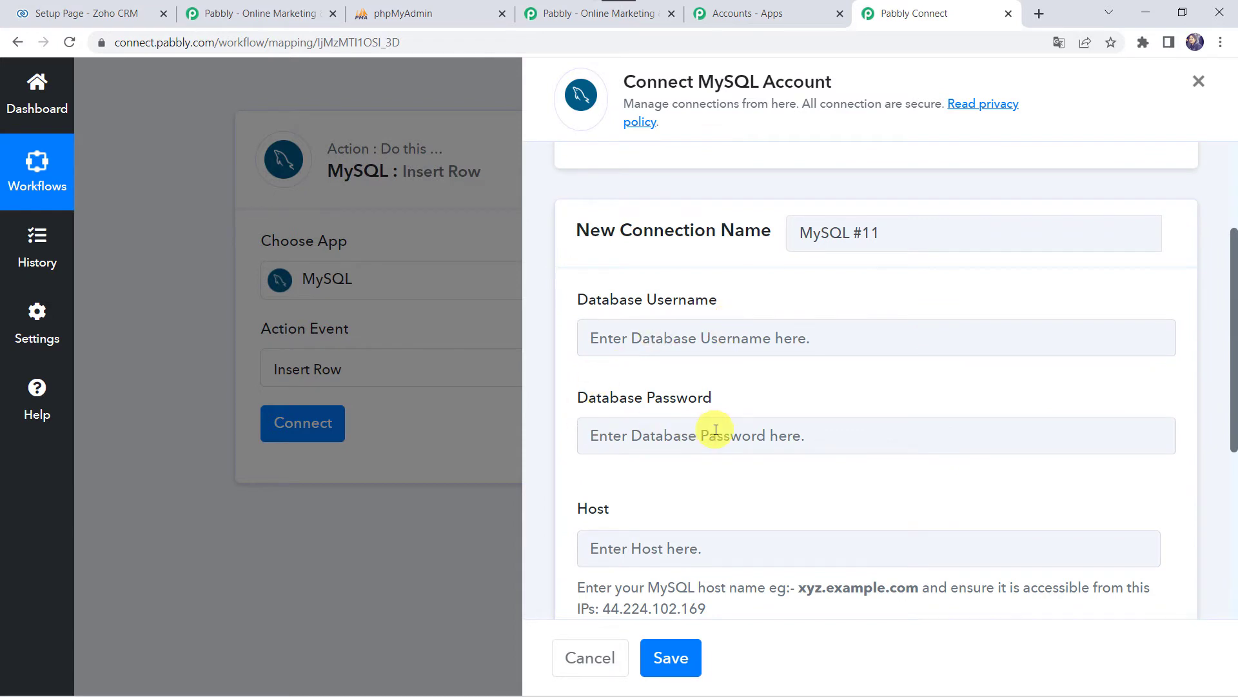
scroll(637, 547, down, 3)
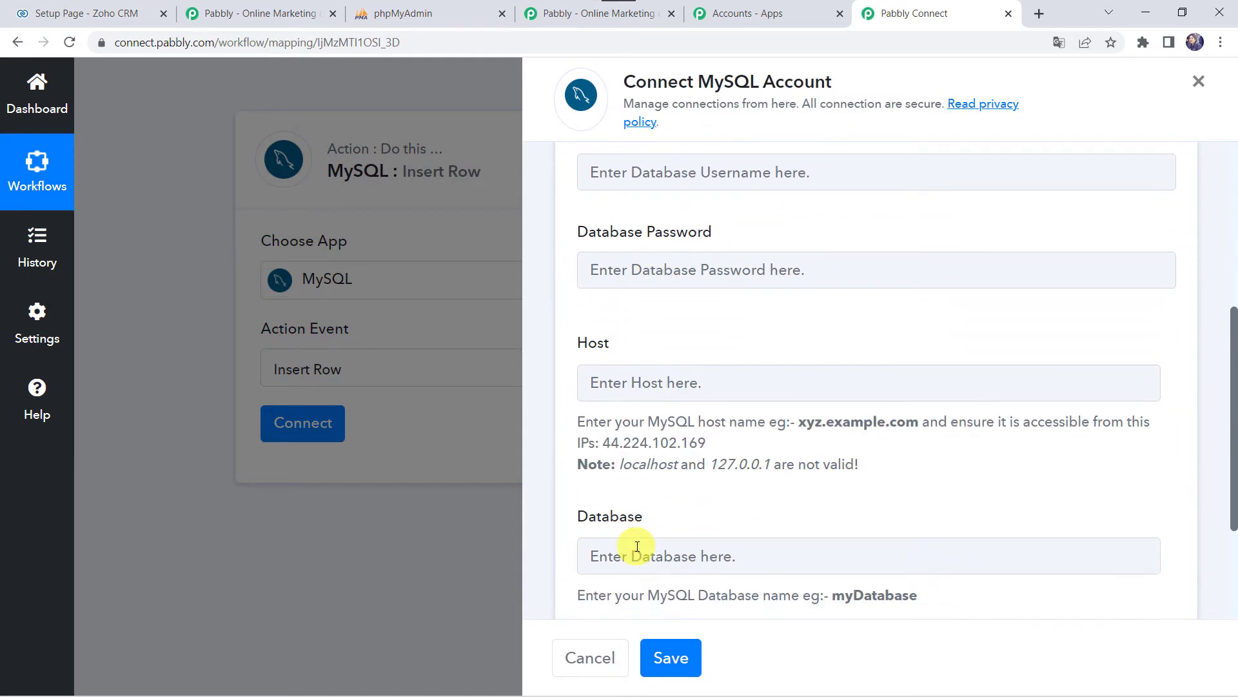
scroll(631, 472, down, 3)
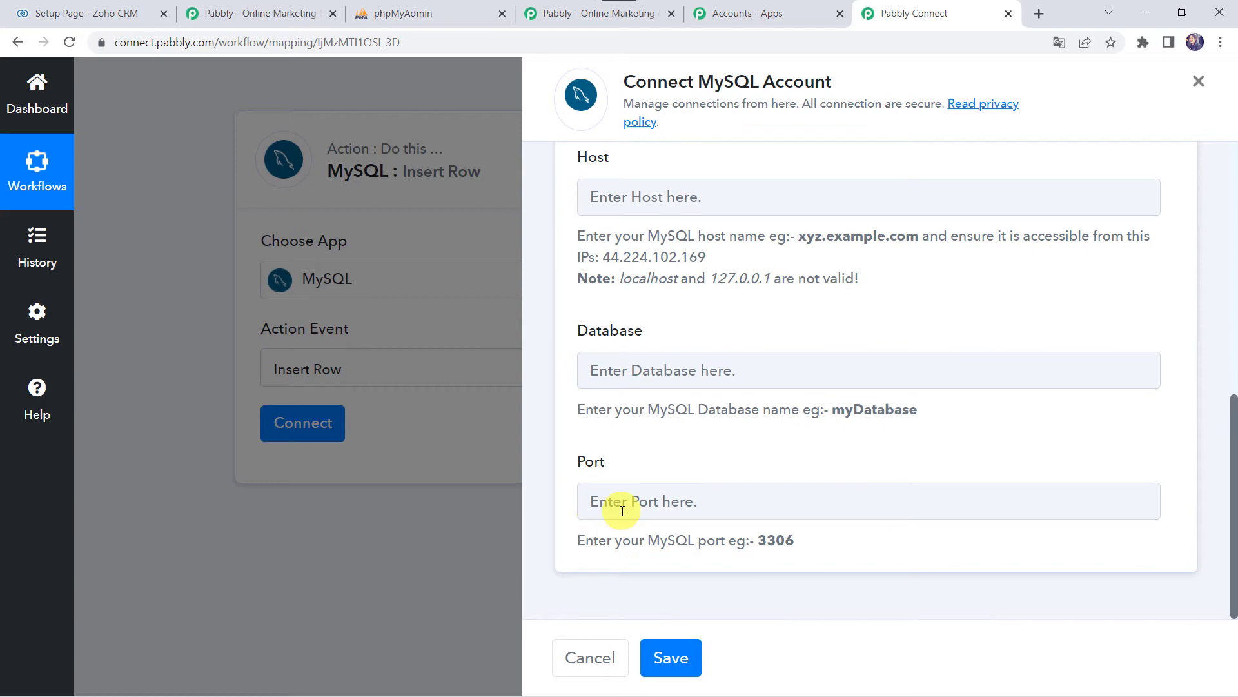
scroll(621, 172, up, 9)
scroll(630, 426, down, 2)
scroll(619, 413, down, 1)
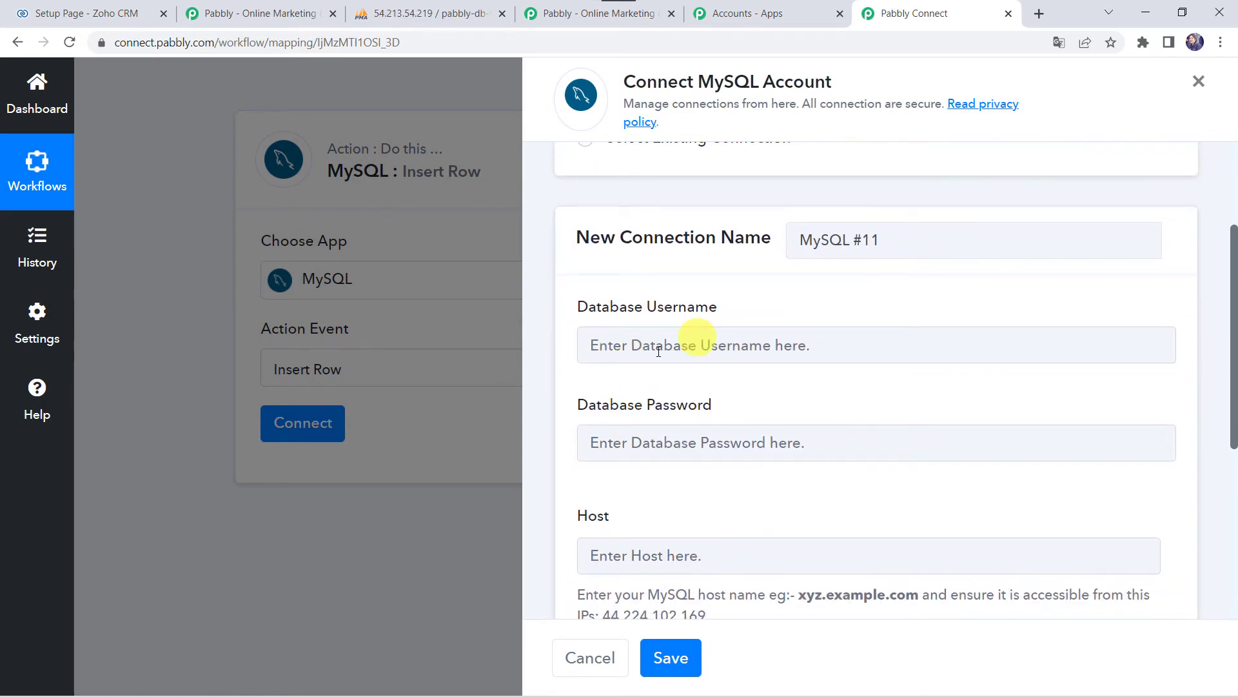
scroll(670, 439, down, 2)
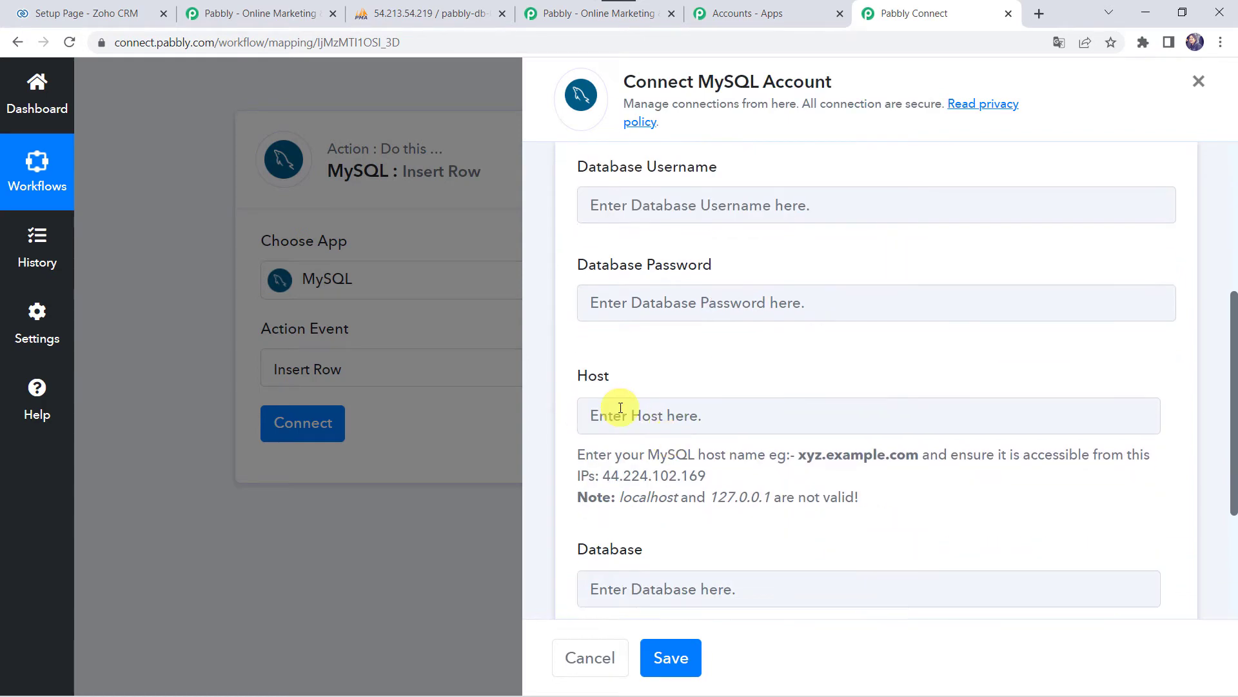
click(438, 17)
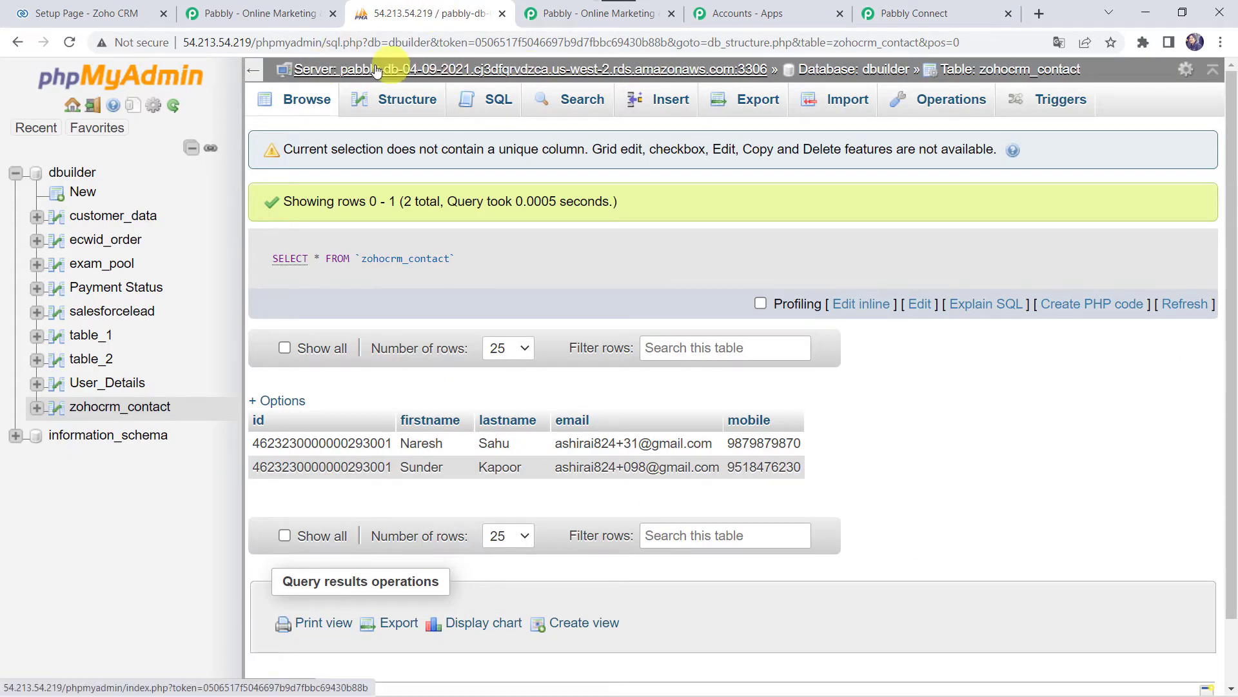
- Compare phpMyAdmin's server and database details with the MySQL #11 connection form's fields
click(911, 16)
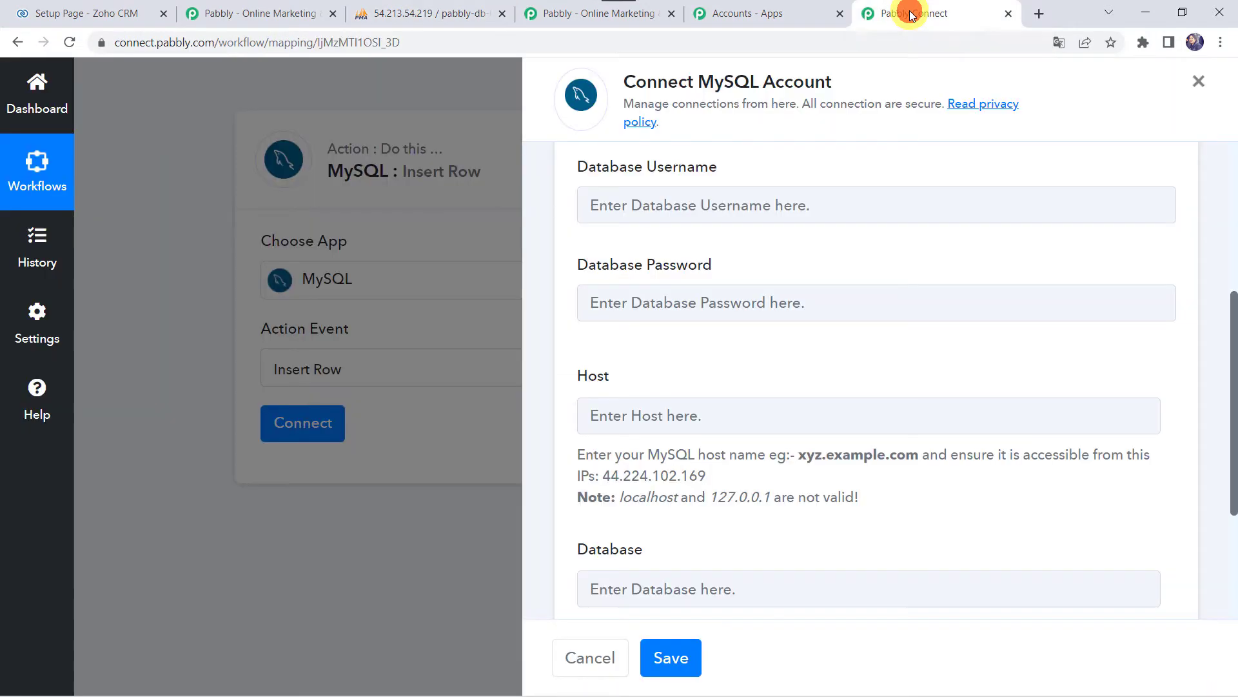
scroll(648, 410, down, 3)
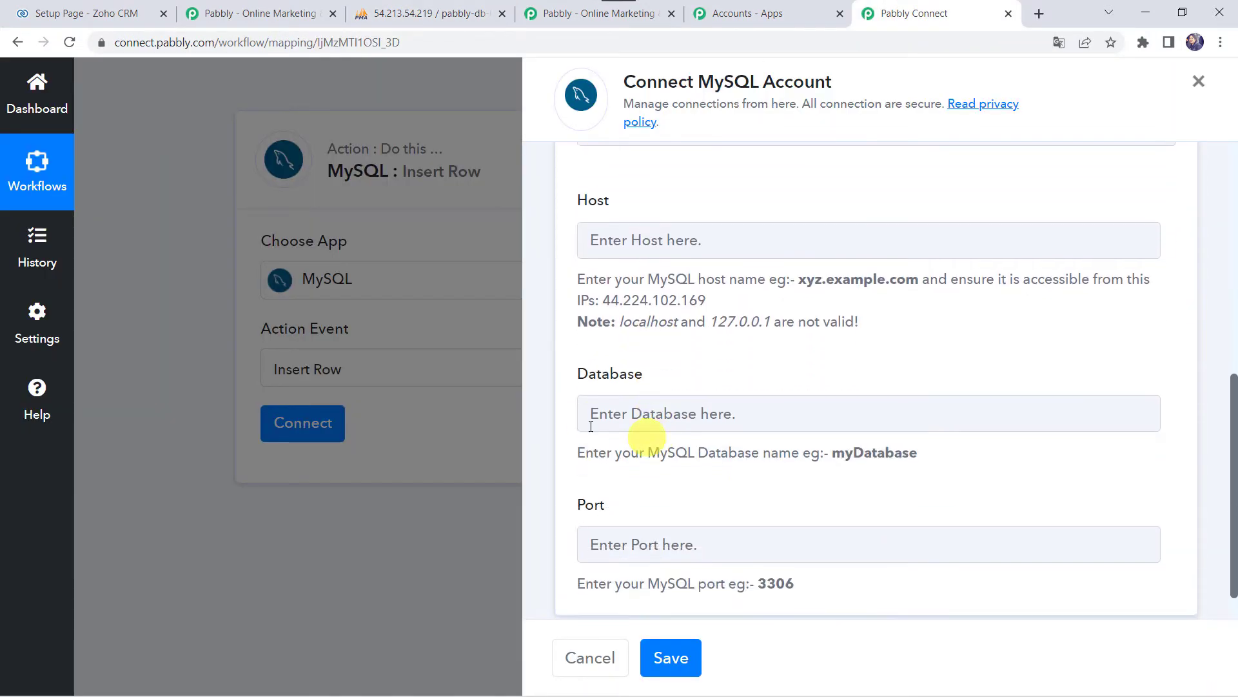
click(429, 14)
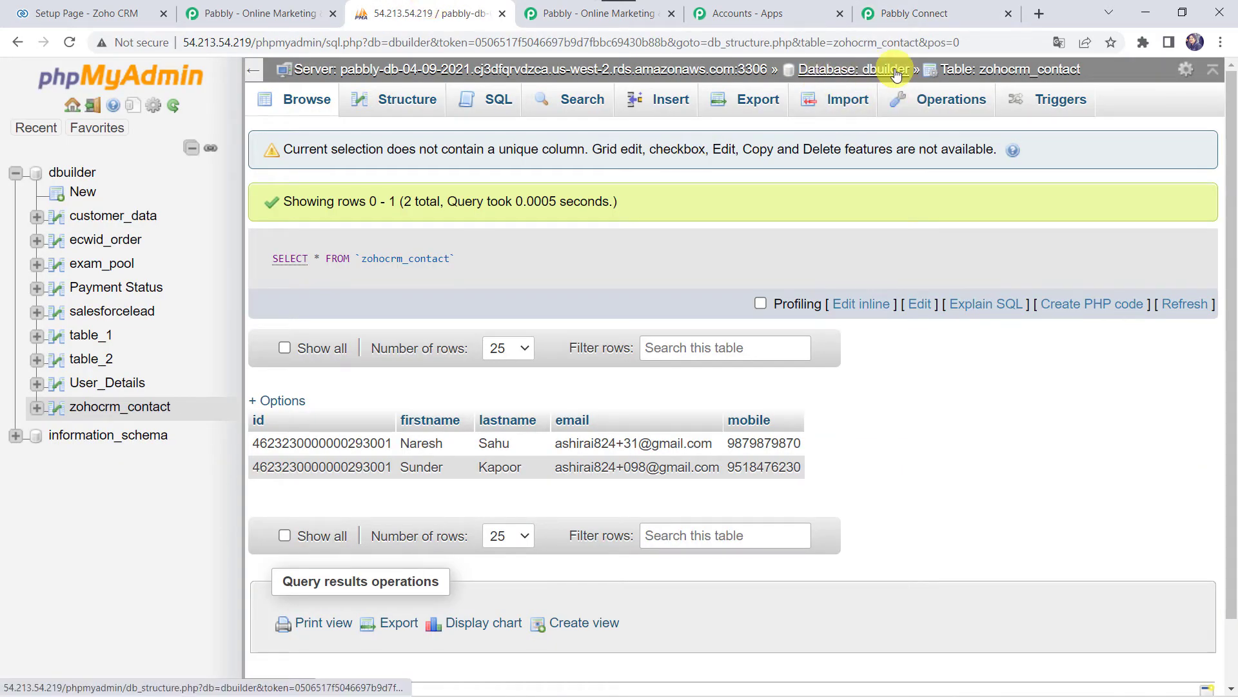
click(928, 14)
click(614, 414)
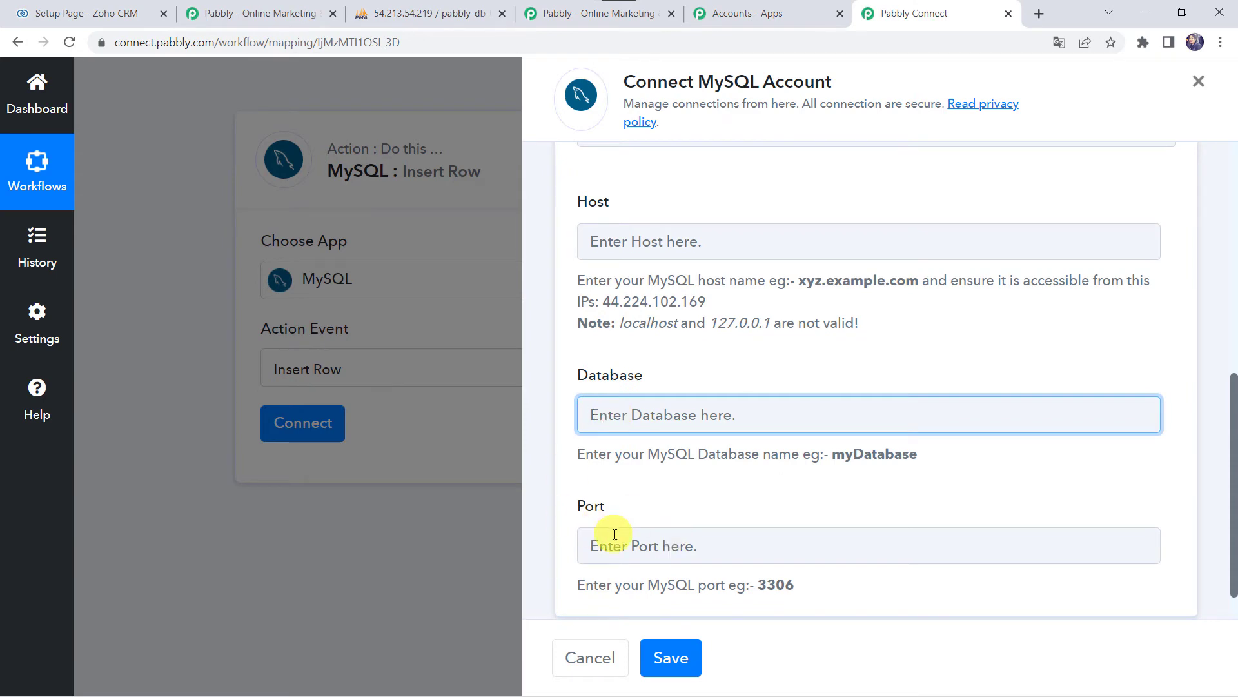
click(422, 8)
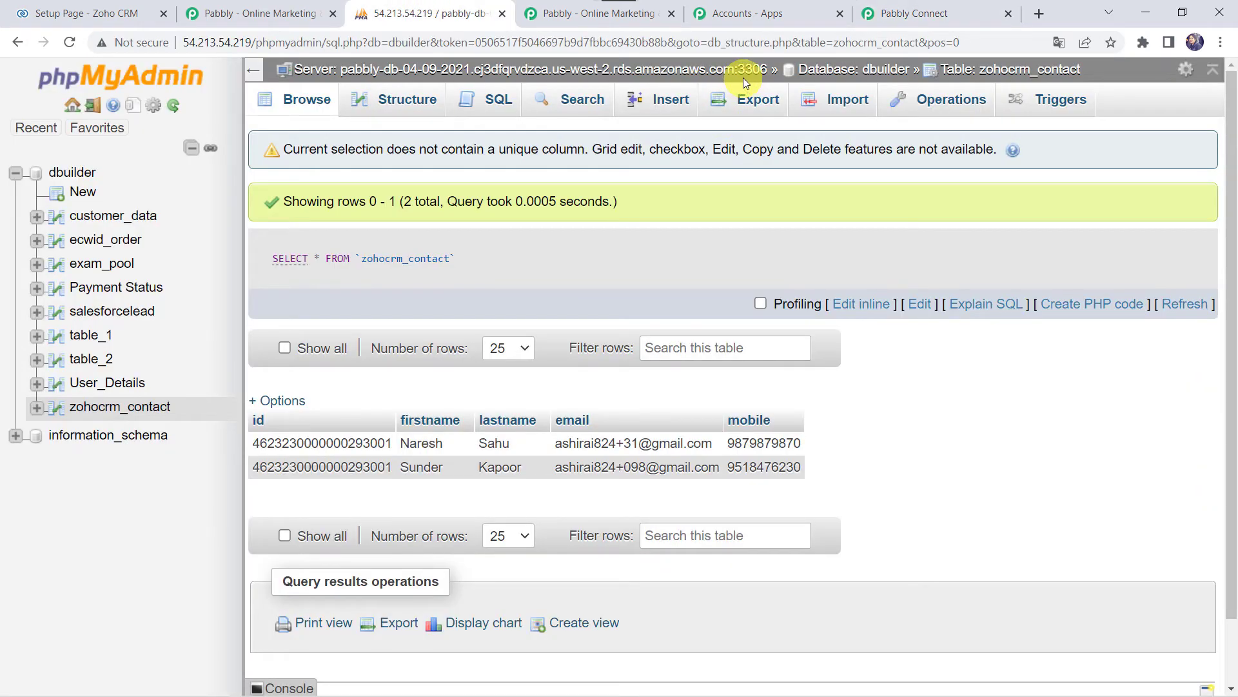
click(923, 13)
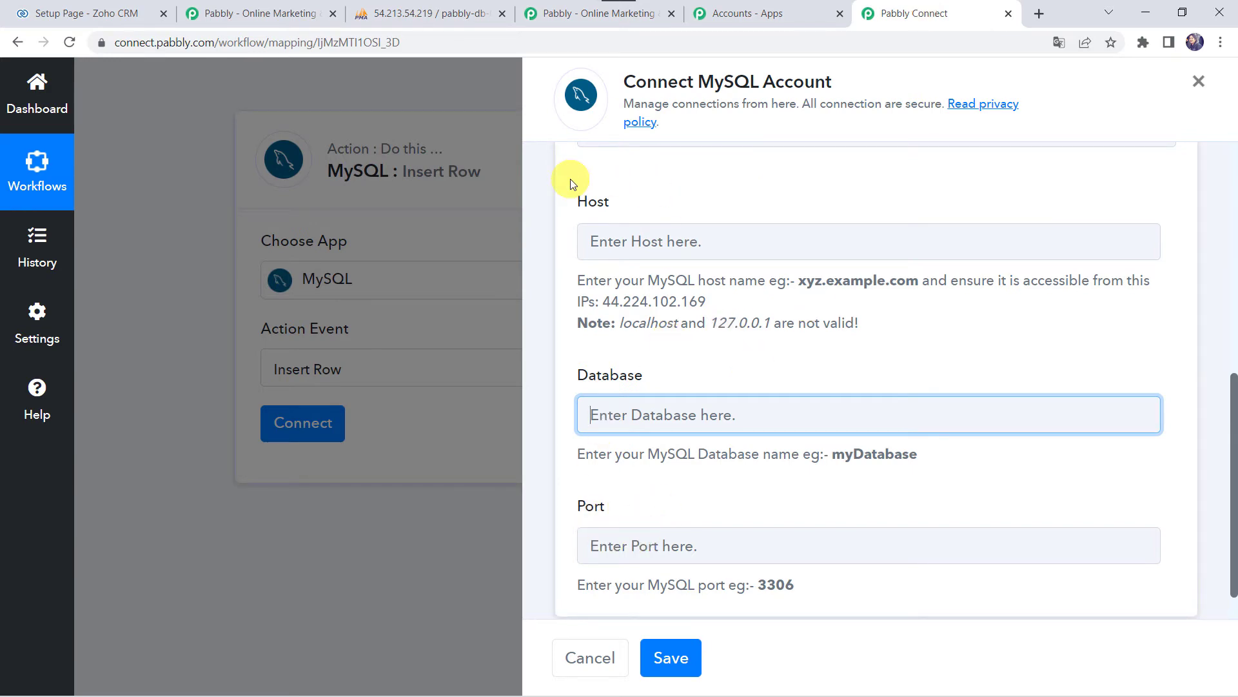
scroll(567, 180, up, 5)
scroll(567, 180, down, 5)
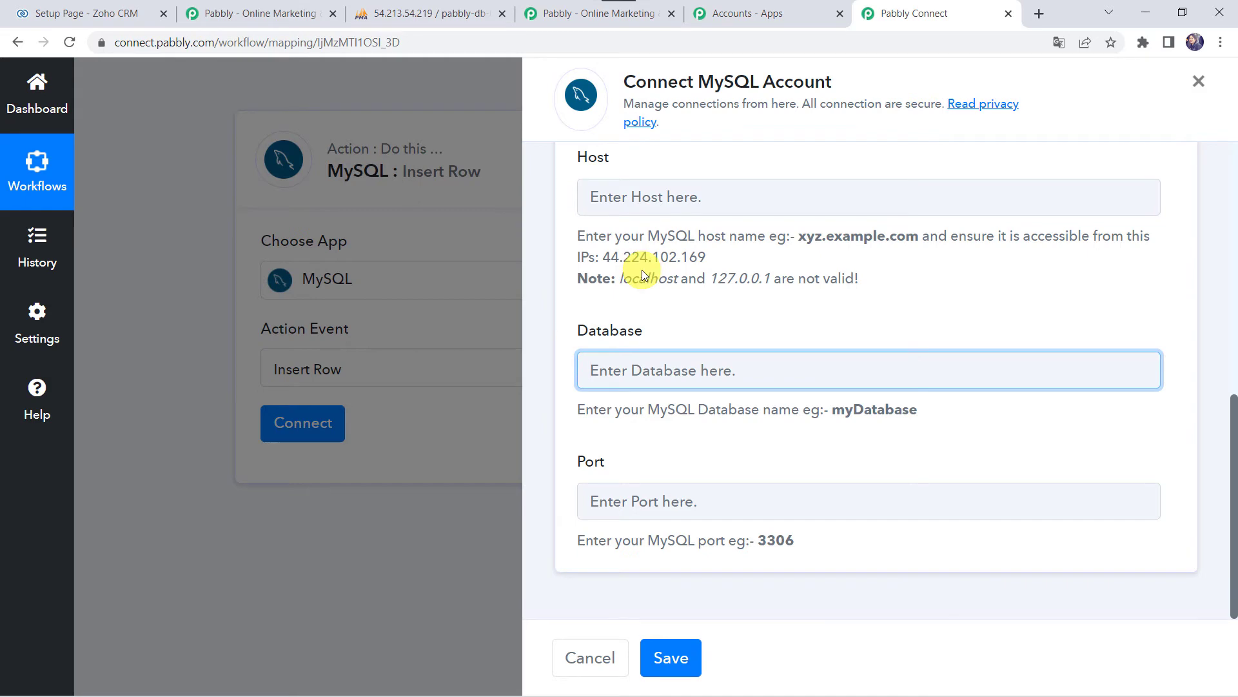
scroll(641, 270, up, 5)
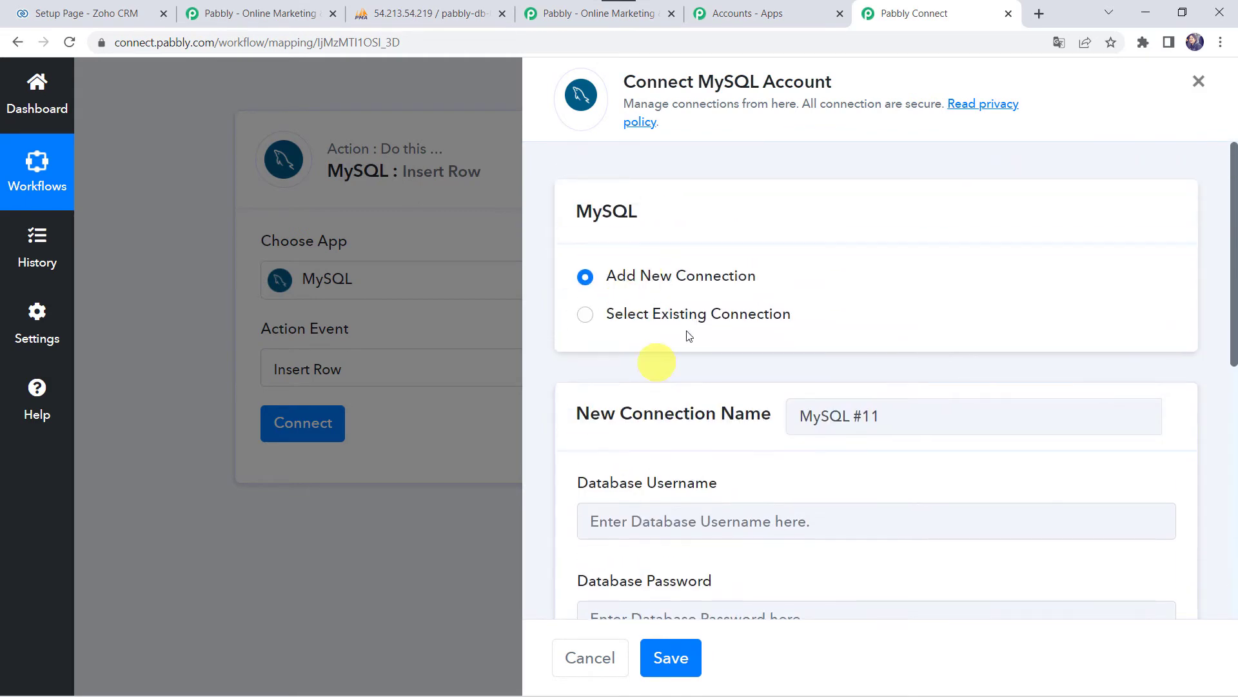
- Link the Insert Row step through the existing MySQL #10 connection and check the database table
click(654, 321)
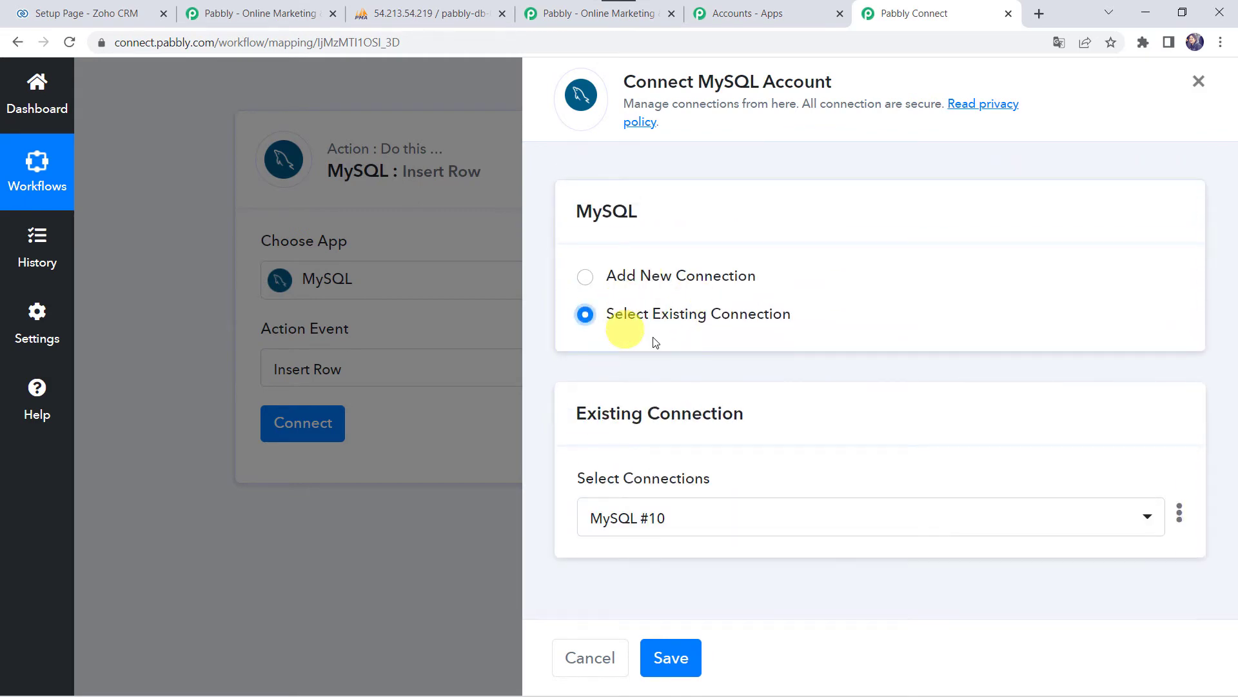
click(658, 649)
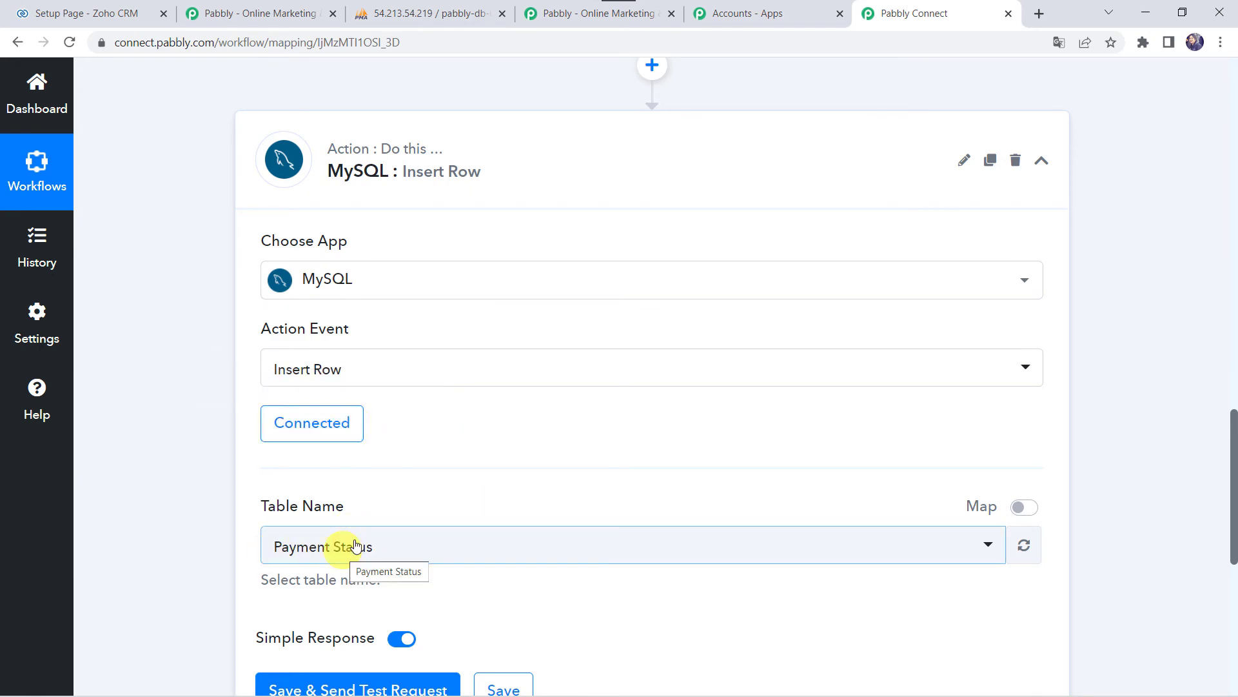
click(425, 13)
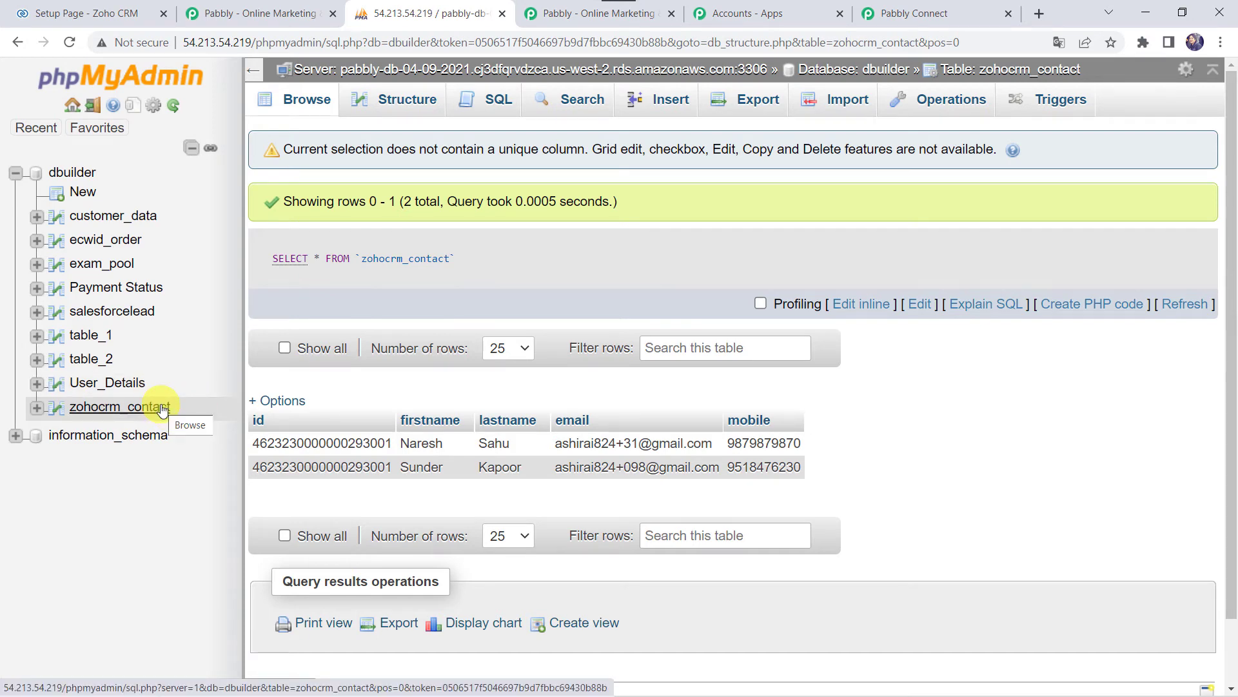
click(926, 13)
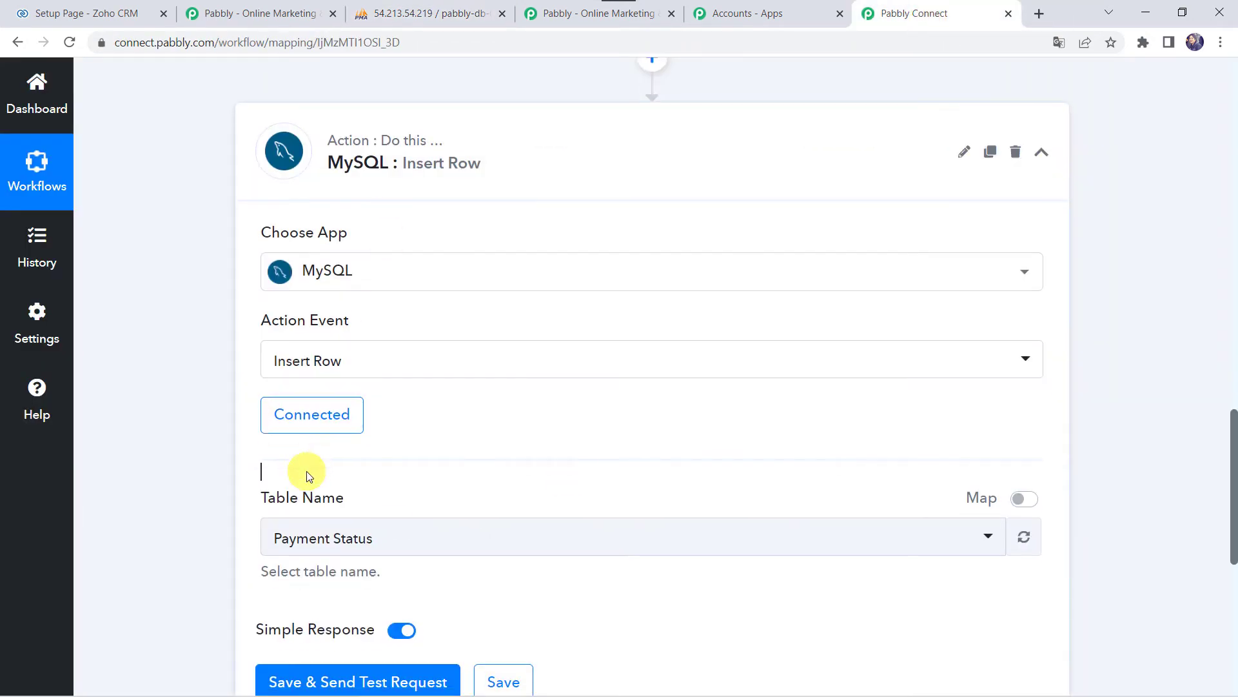
- Refresh the table list and choose zohocrm_contact as the target table
scroll(307, 476, down, 2)
click(1021, 388)
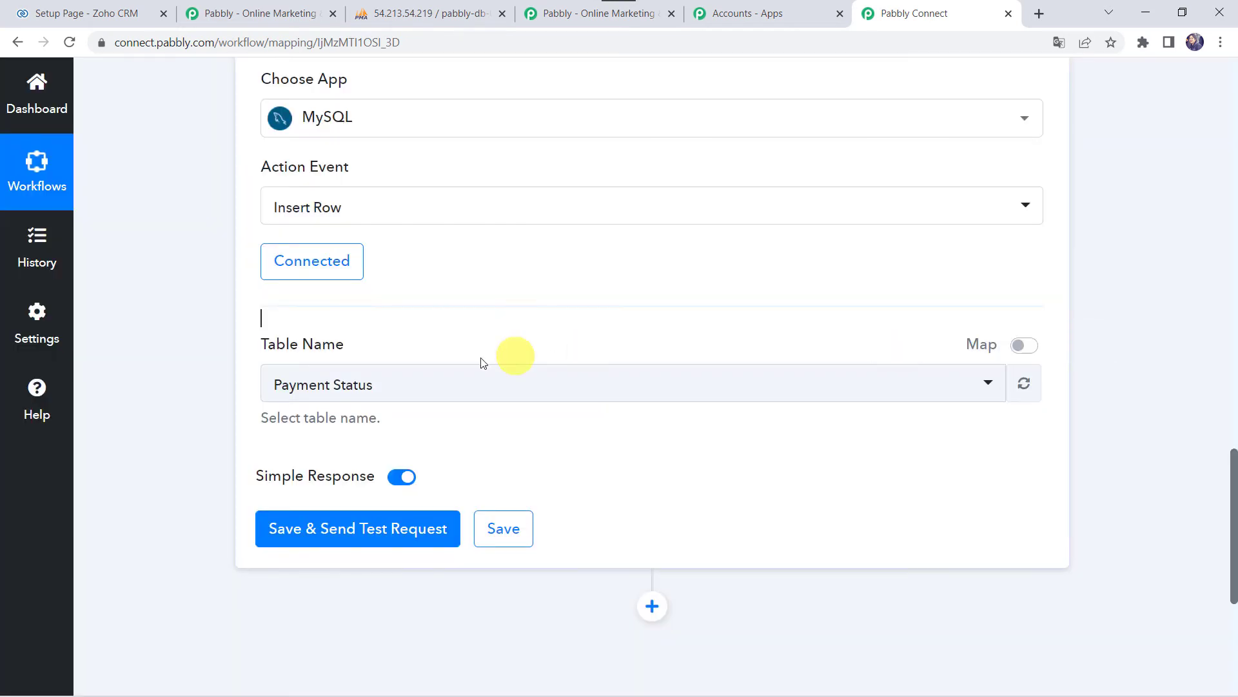
click(434, 384)
scroll(331, 572, down, 2)
scroll(329, 571, down, 2)
click(390, 610)
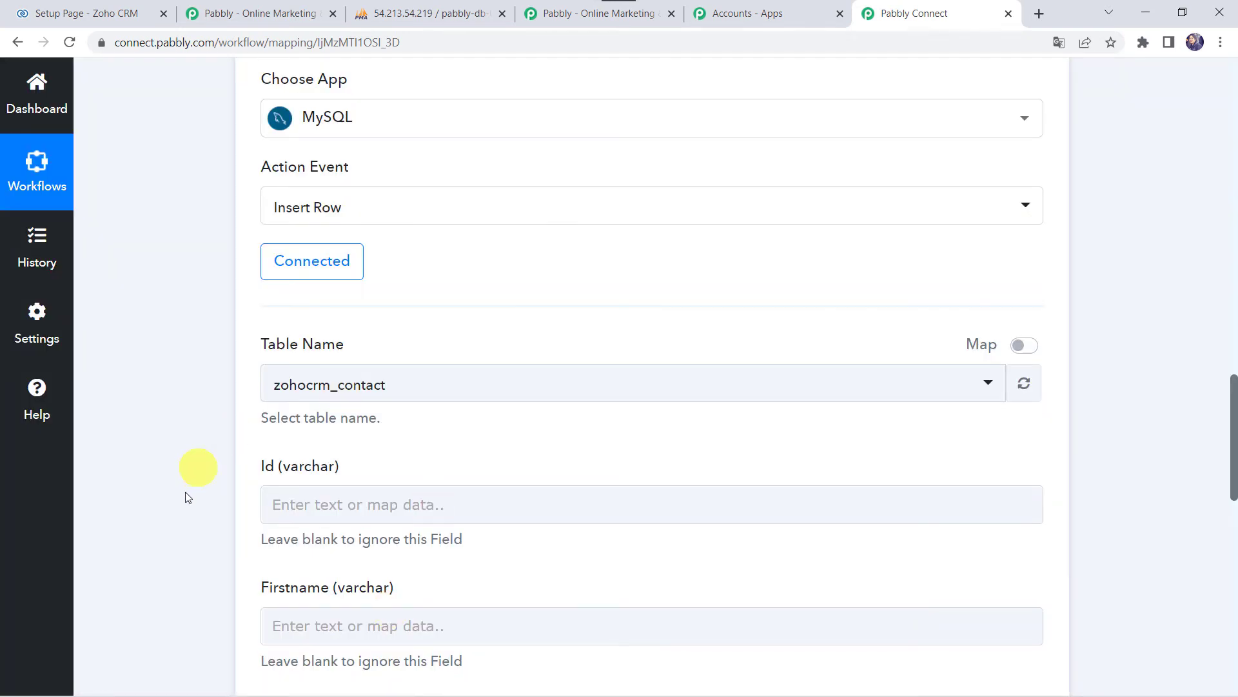
scroll(185, 493, down, 3)
click(279, 356)
click(284, 476)
click(255, 520)
click(284, 606)
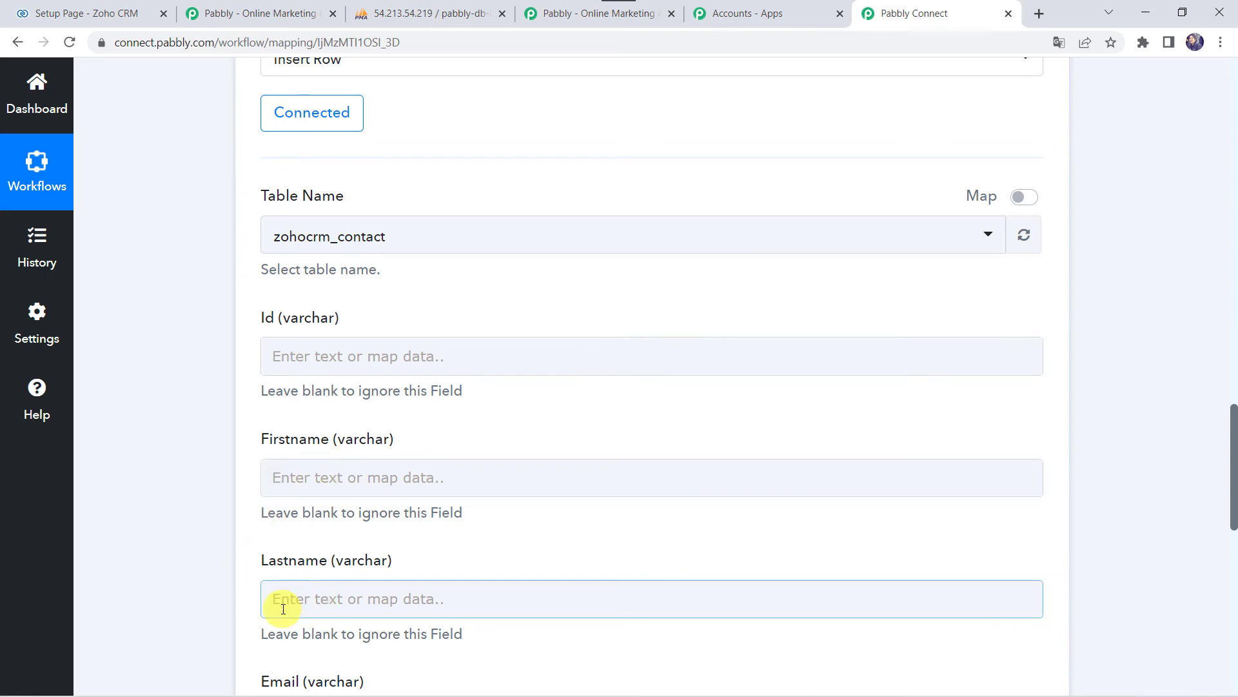
scroll(283, 609, down, 4)
scroll(283, 609, up, 20)
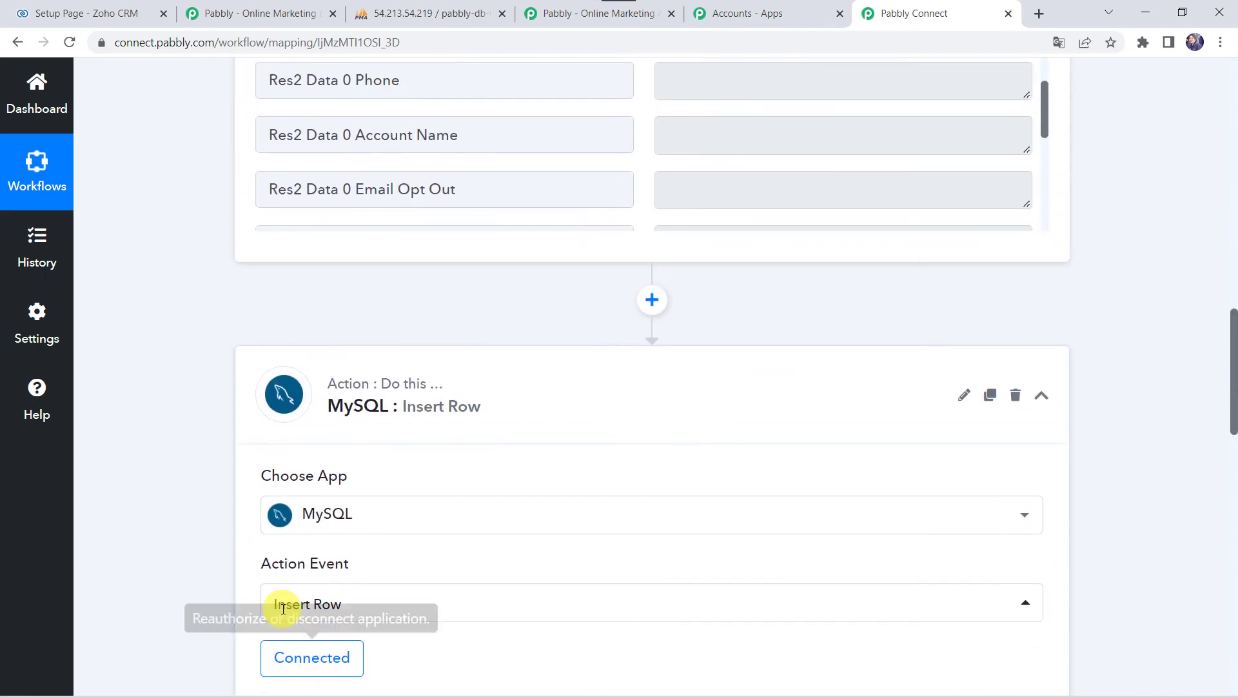
scroll(283, 609, down, 3)
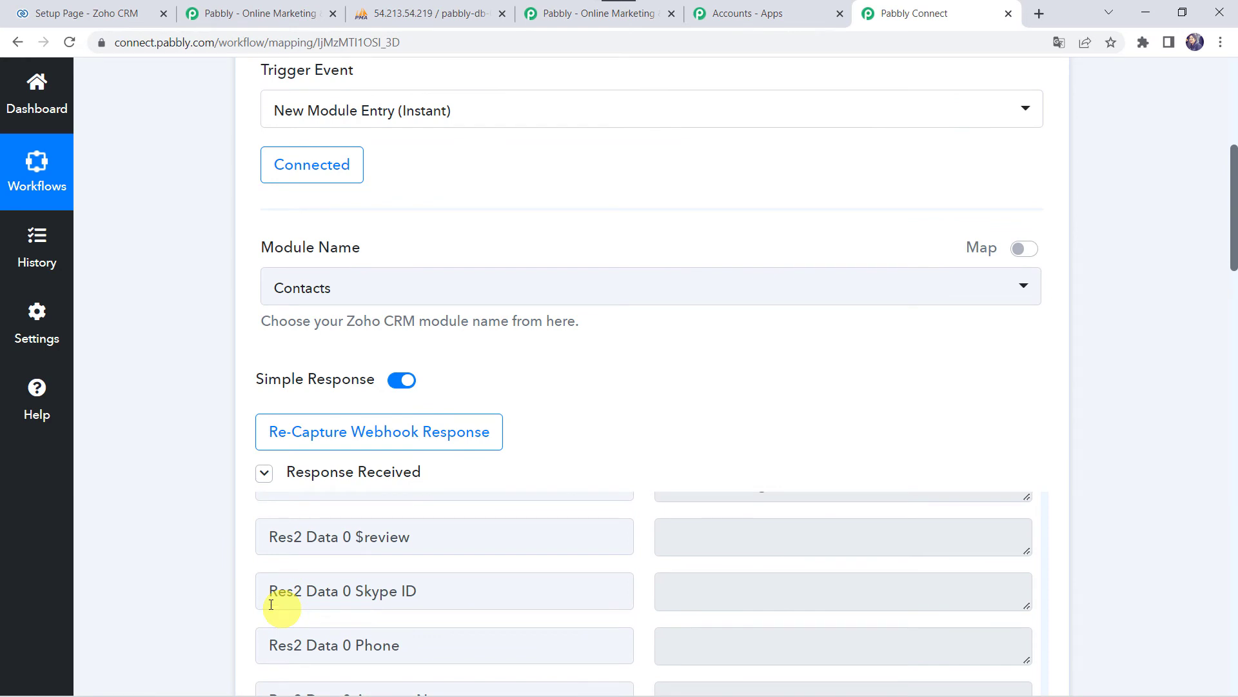
scroll(135, 594, down, 6)
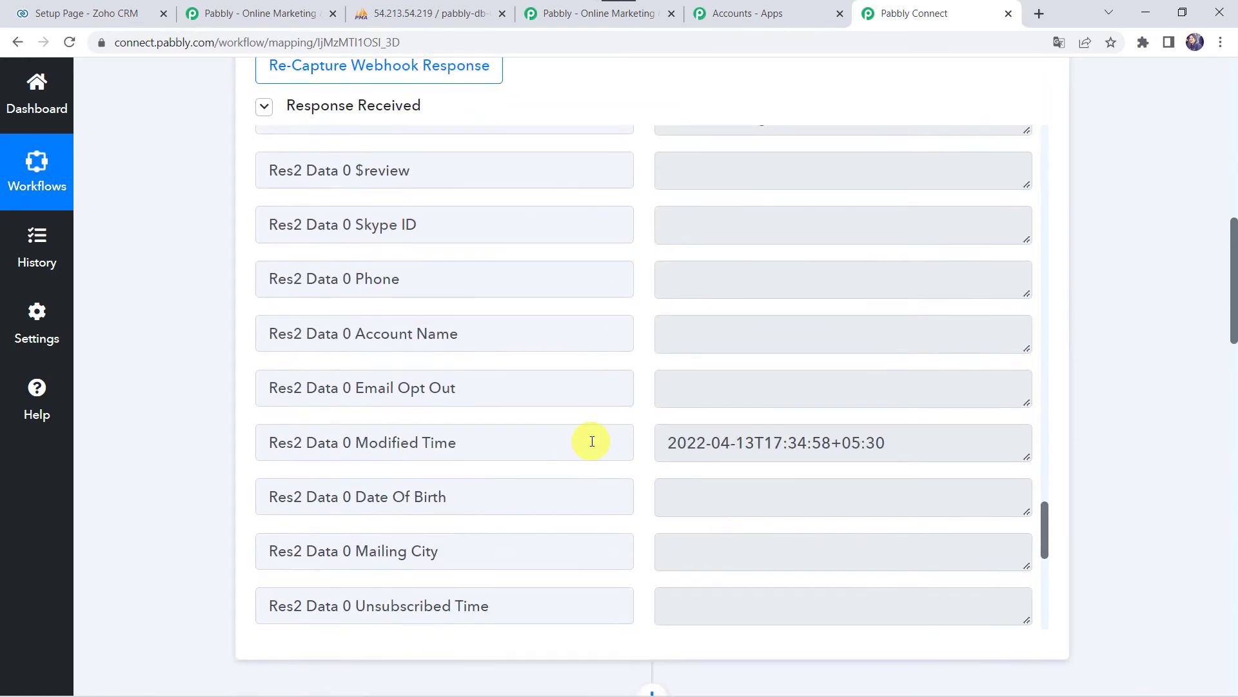
scroll(592, 441, up, 9)
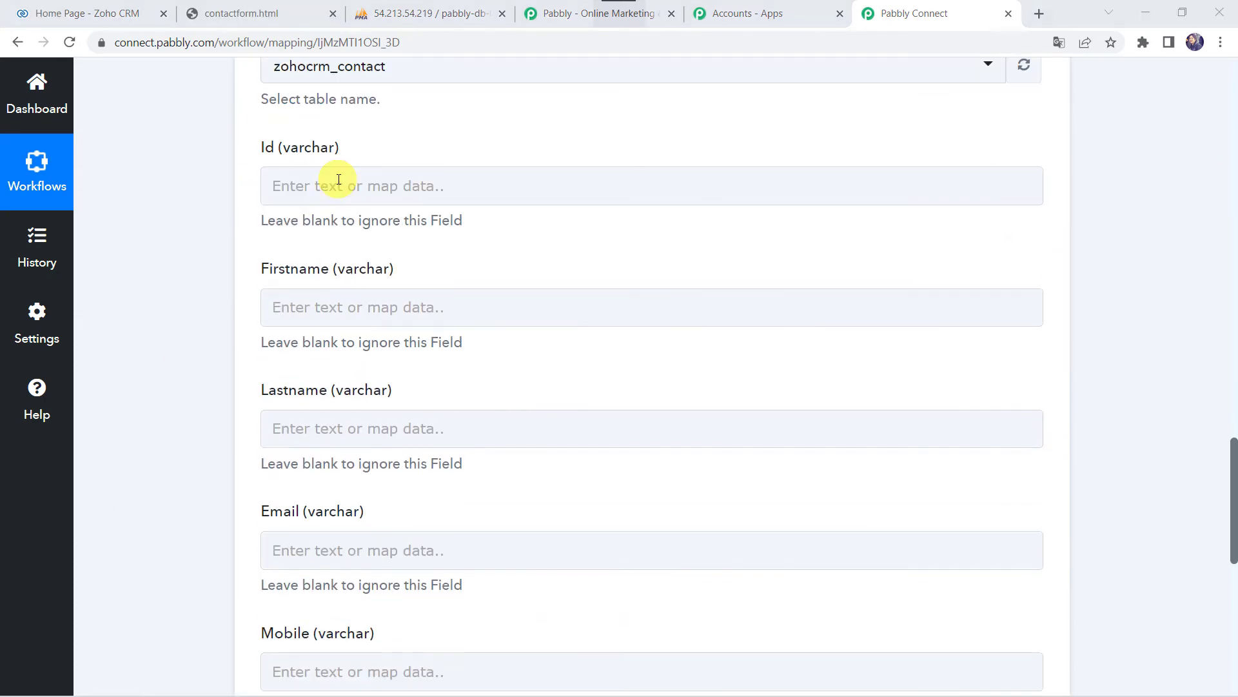
- Map the Zoho contact's Id and First Name into the Id and Firstname columns
click(313, 191)
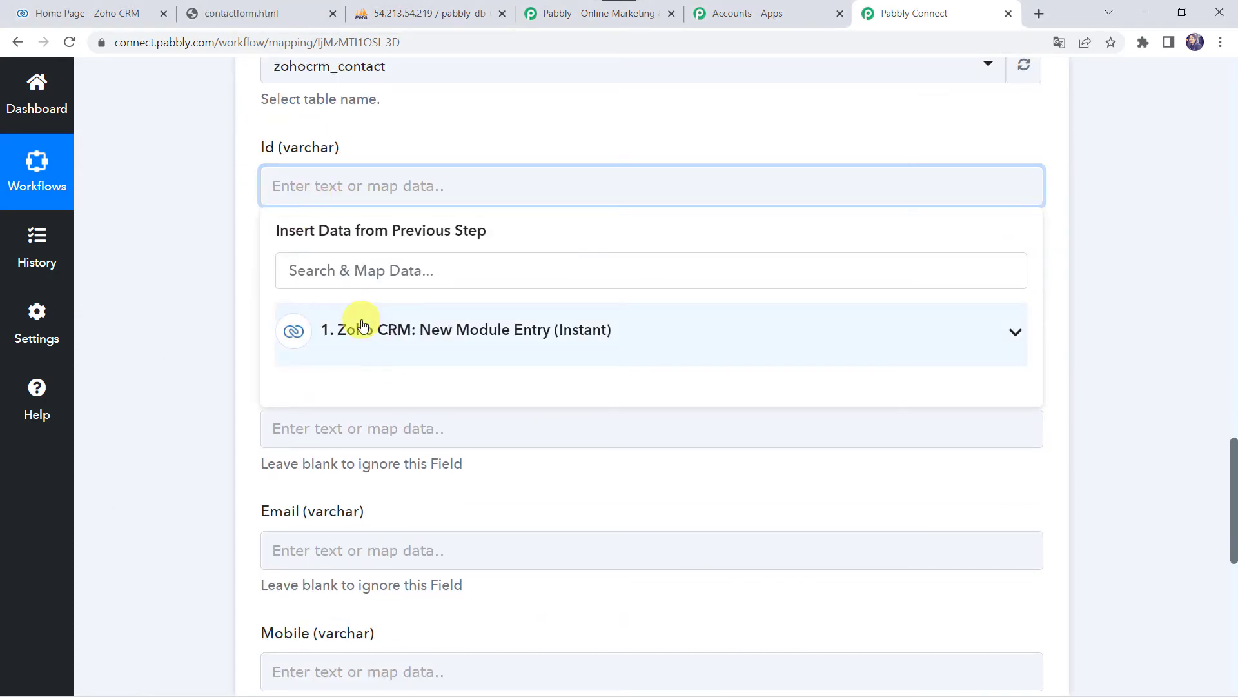
click(362, 325)
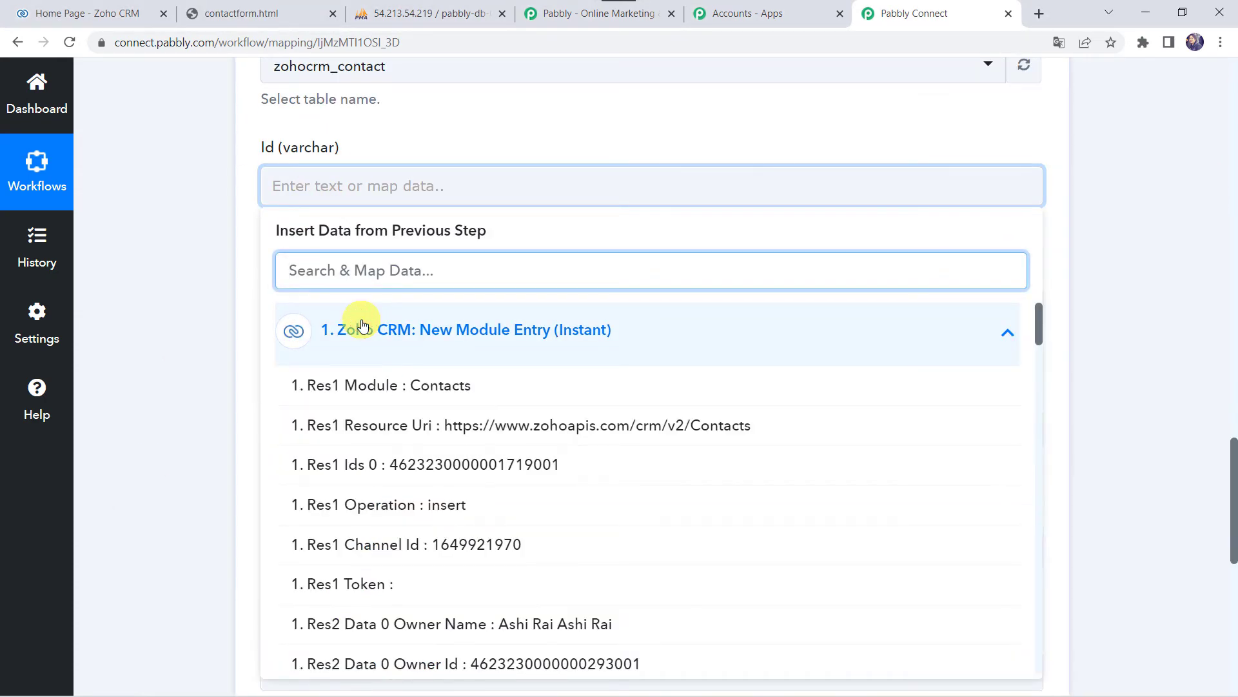
text(id)
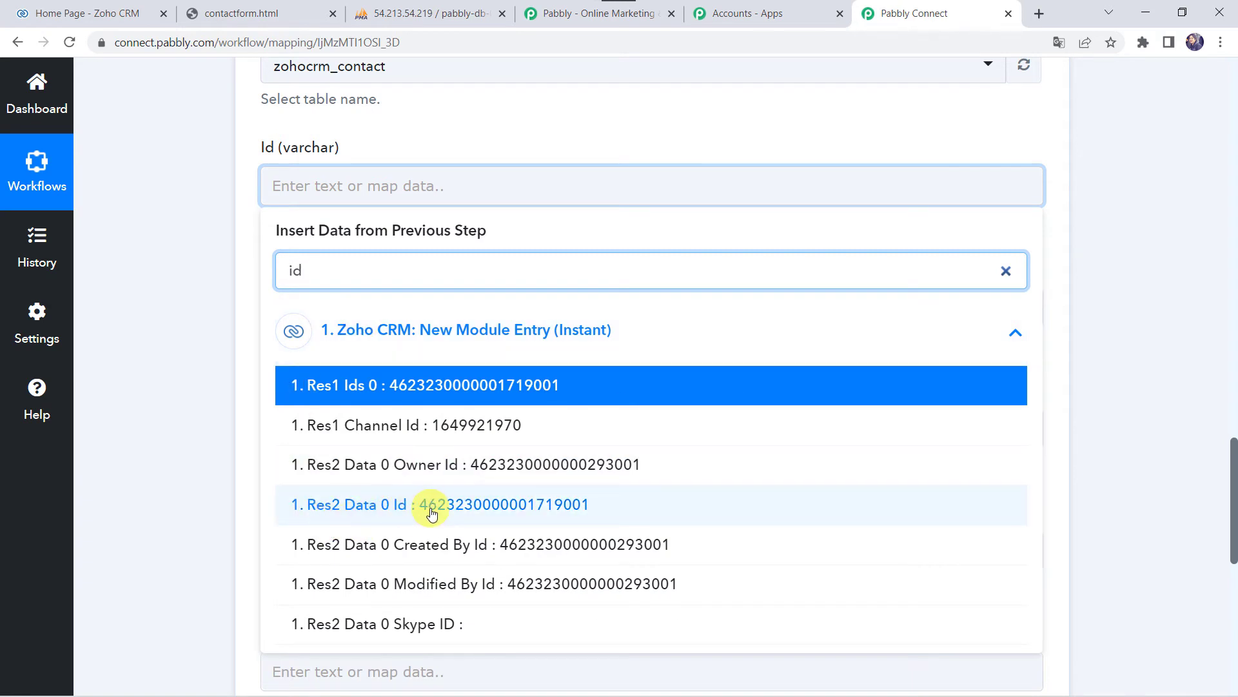
click(440, 513)
click(215, 366)
scroll(215, 366, down, 3)
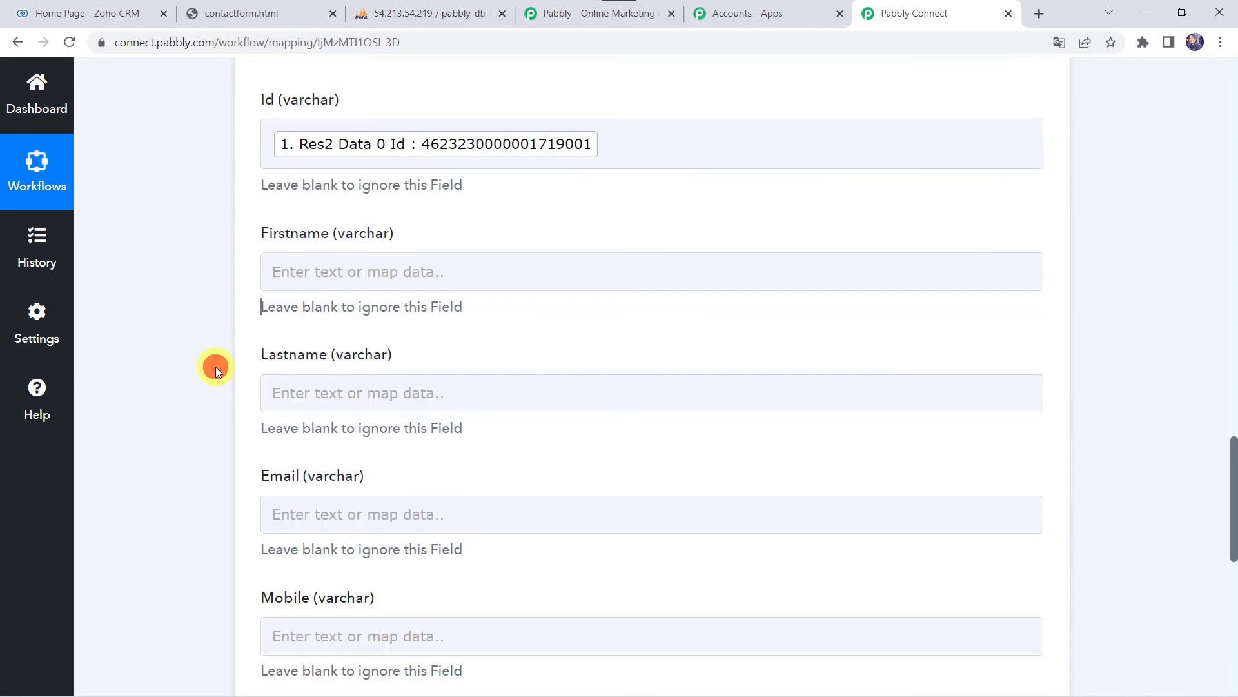
click(291, 181)
click(371, 323)
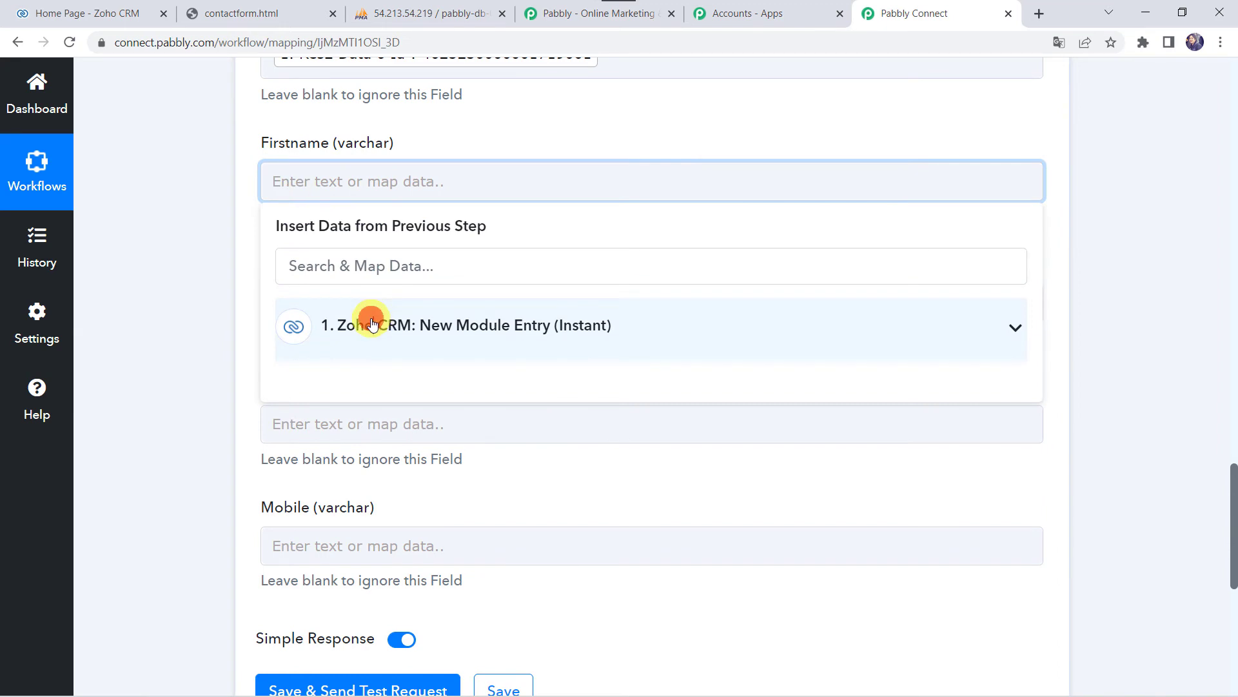
text(Ada)
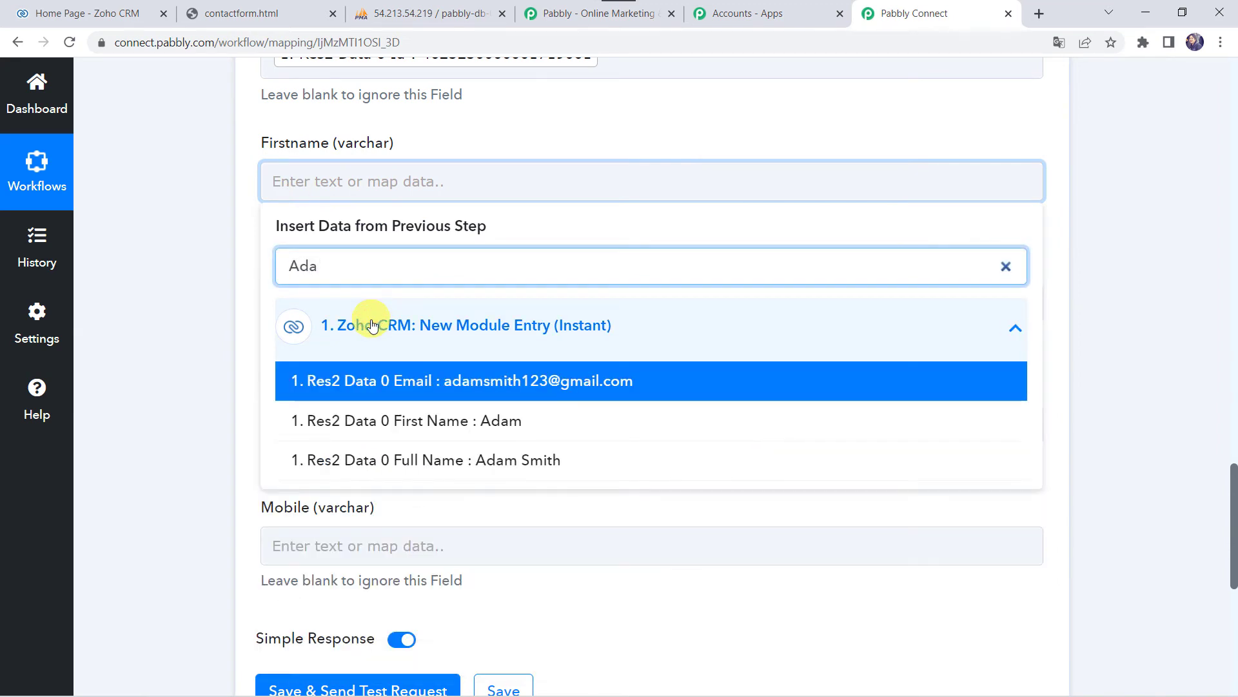
click(365, 419)
click(185, 368)
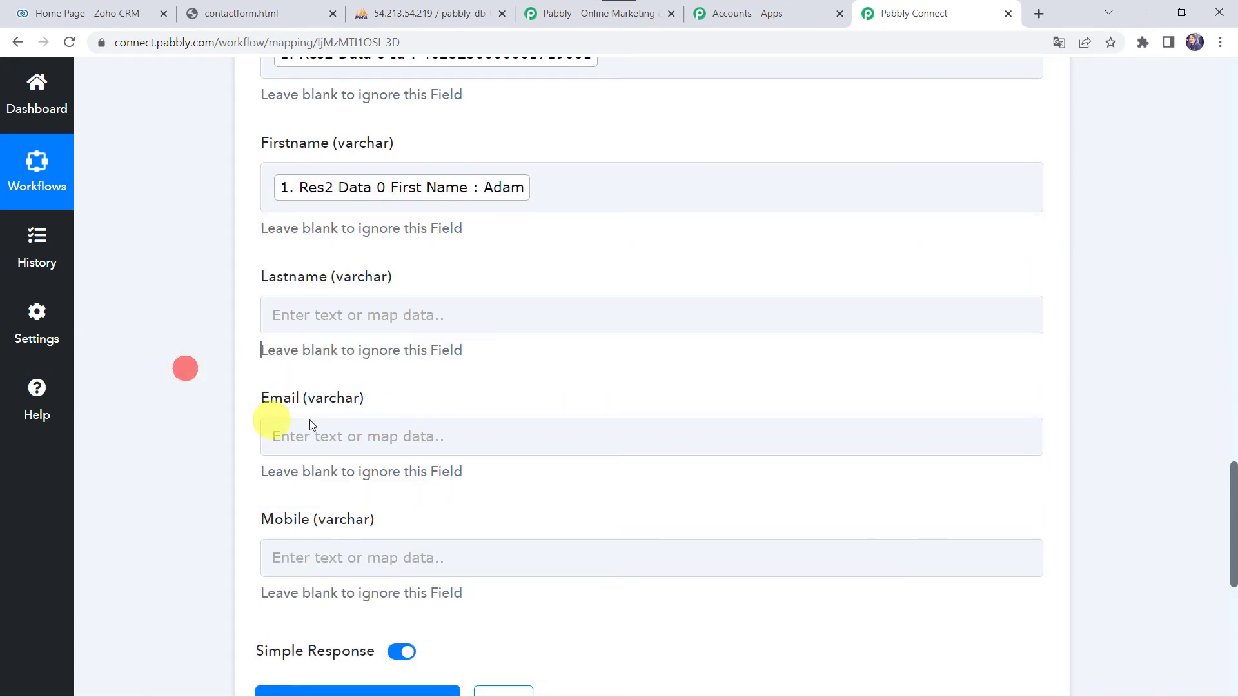
- Map the Zoho contact's last name and email into Lastname and Email
click(321, 314)
click(329, 458)
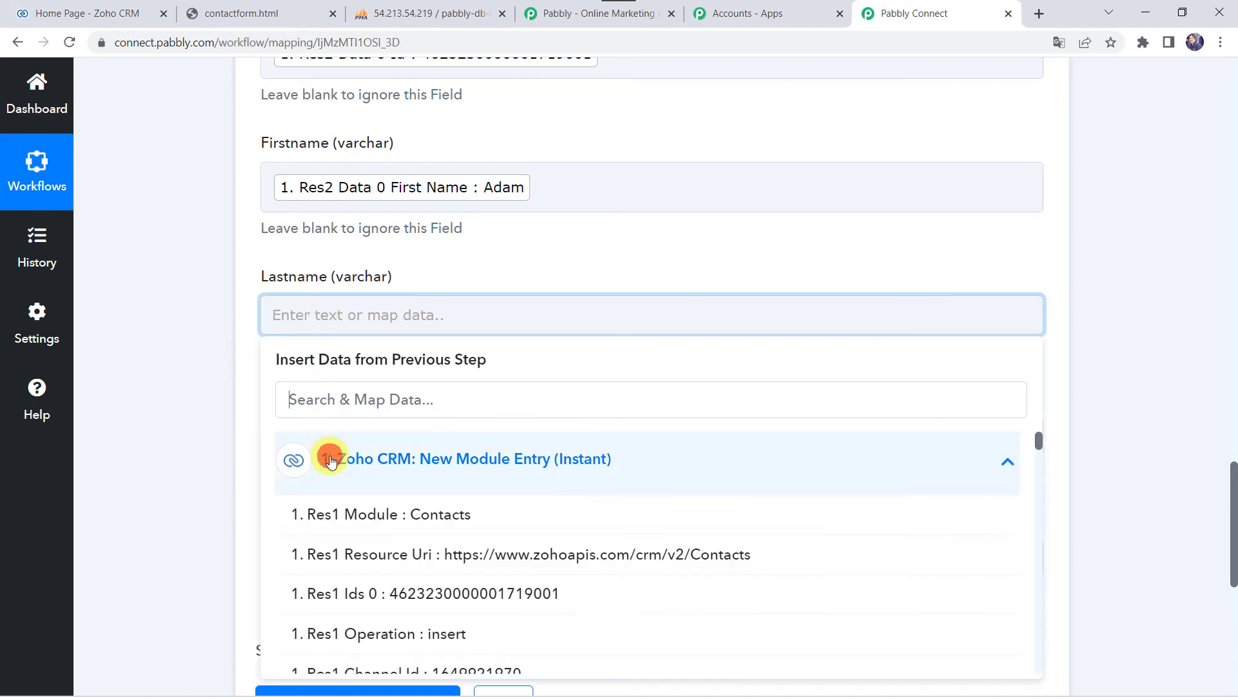
text(Smi)
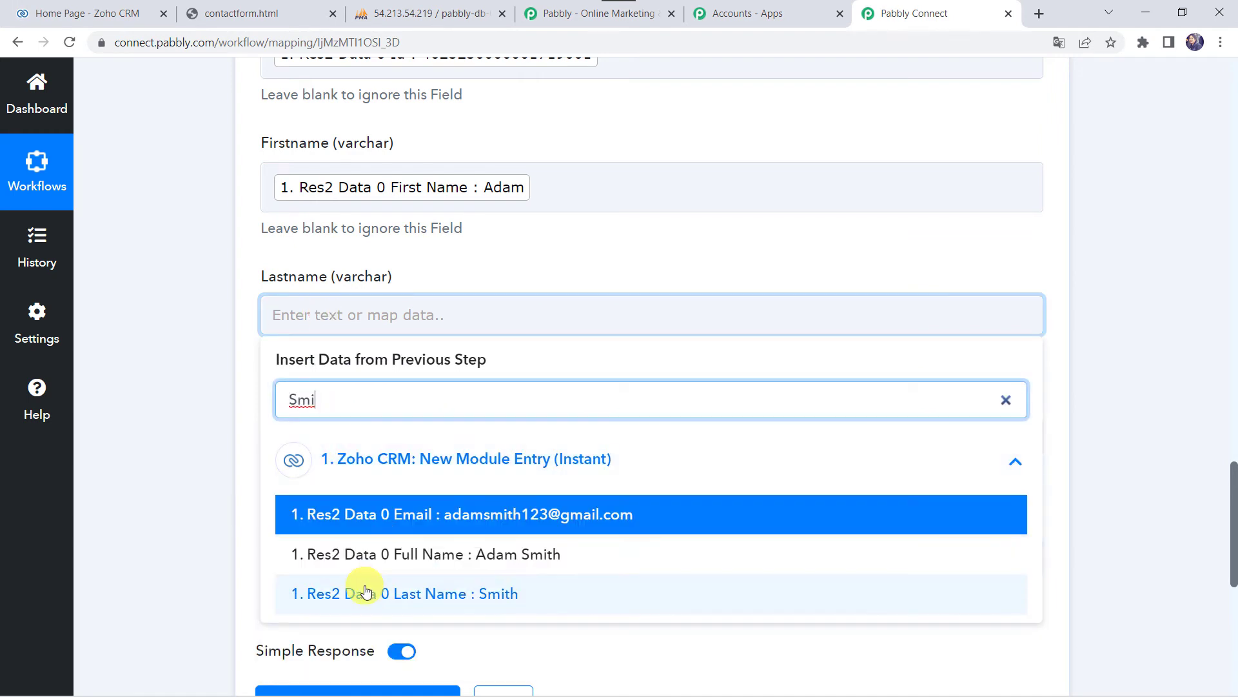
click(359, 589)
click(197, 445)
scroll(196, 445, down, 2)
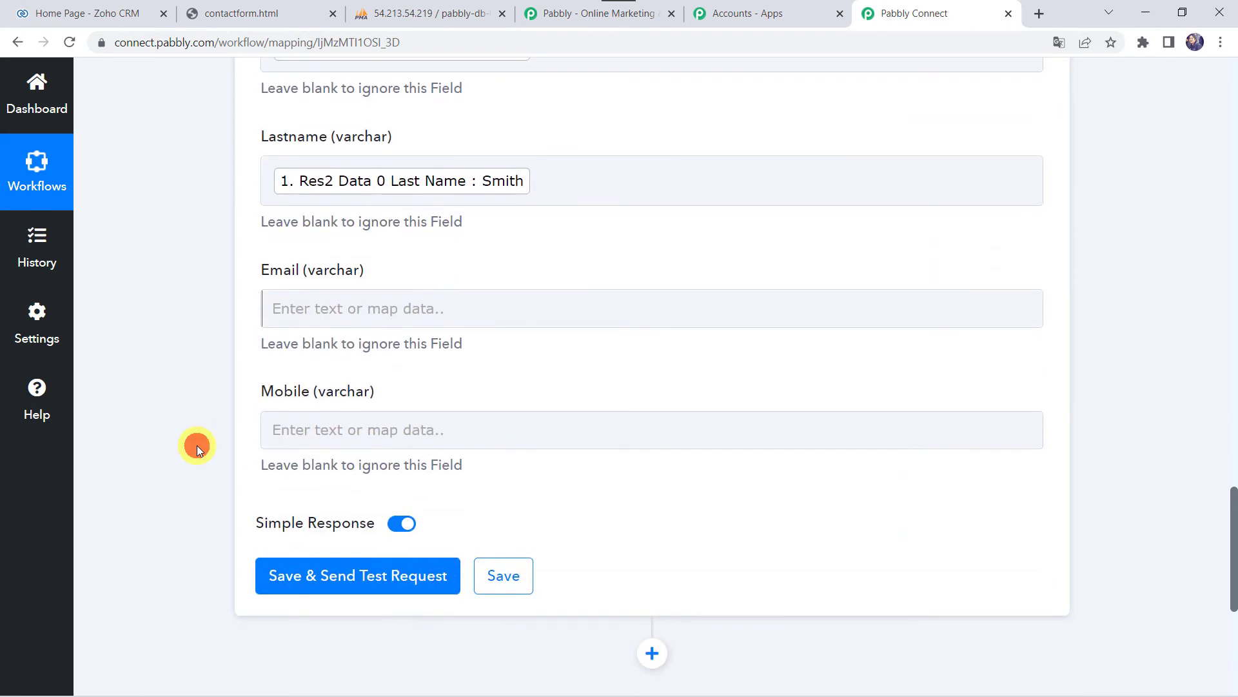
click(288, 308)
click(362, 466)
text(@)
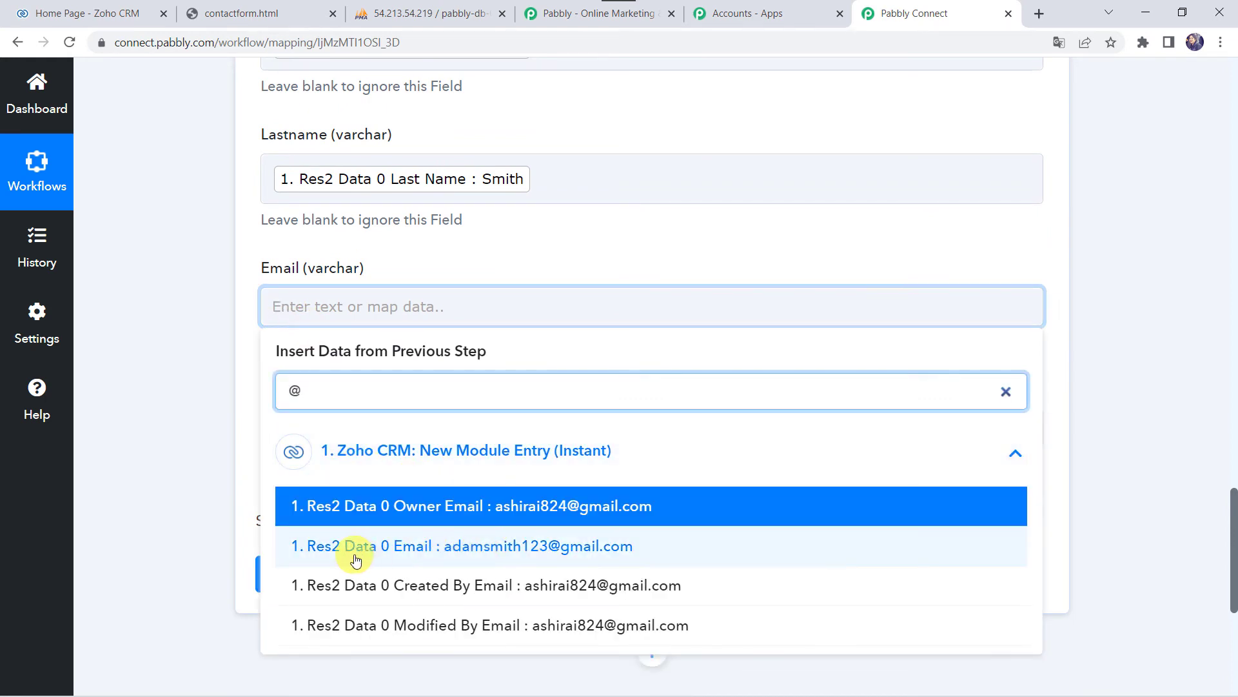
click(522, 548)
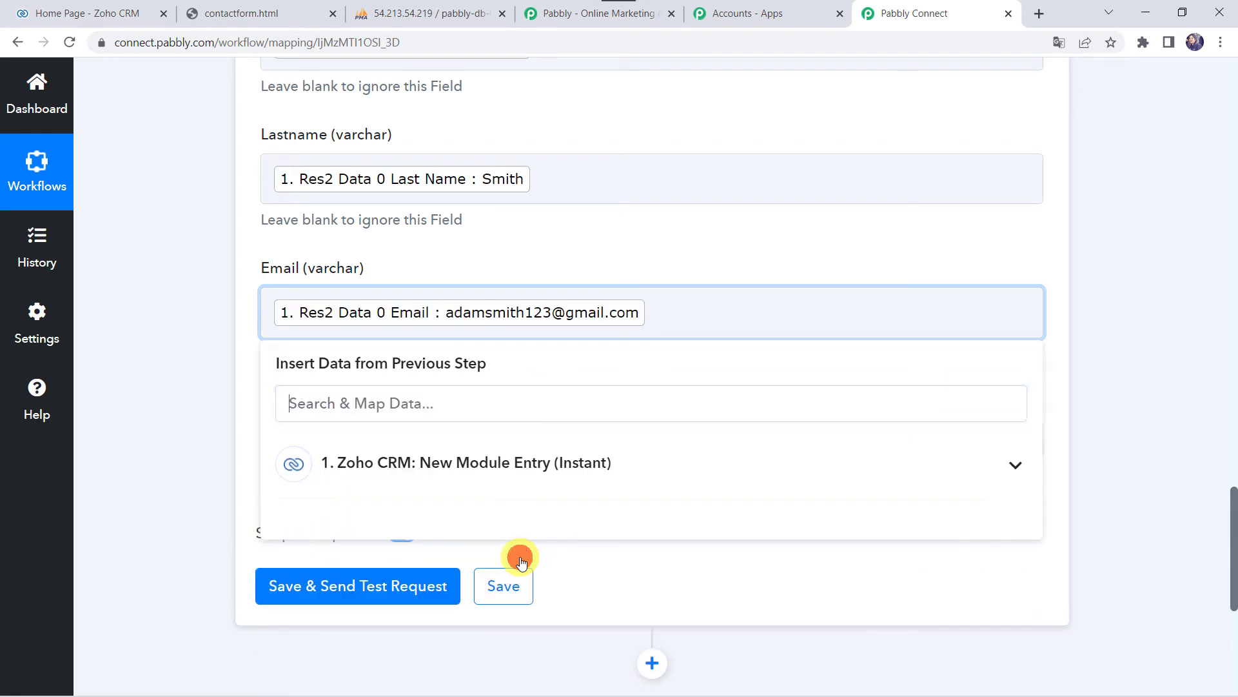
click(111, 312)
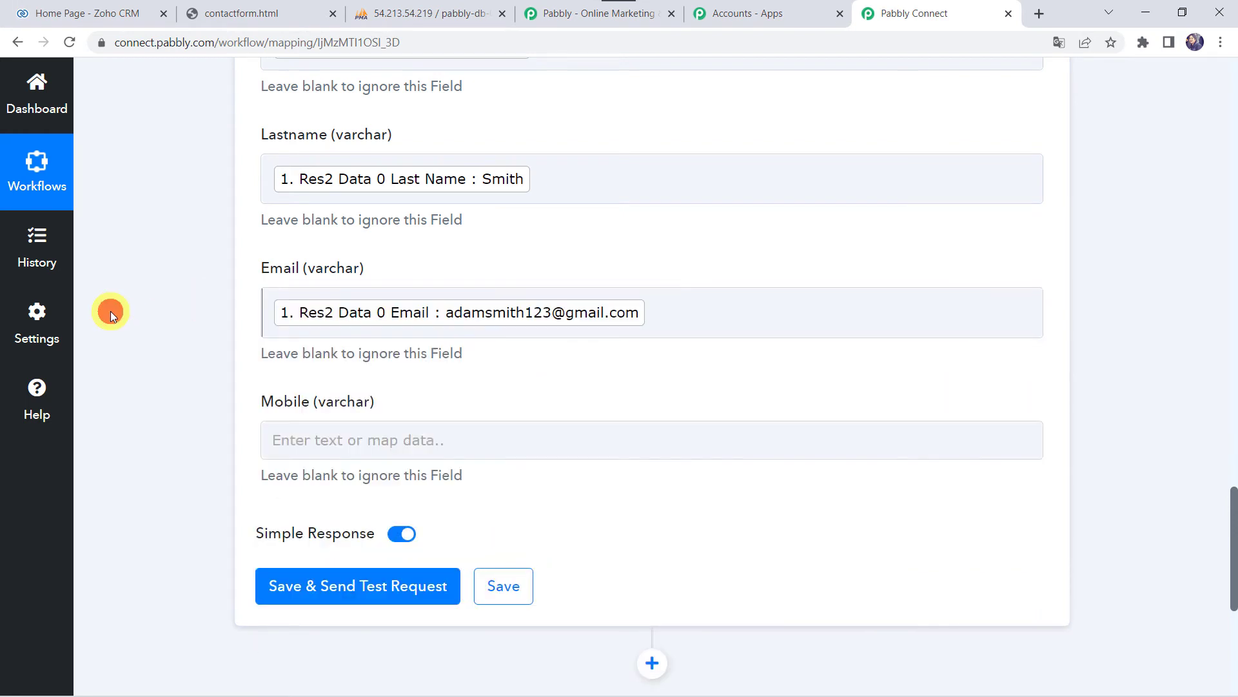
- Map the Zoho mobile number into Mobile, then save and send a test request
click(310, 442)
click(355, 586)
scroll(355, 587, down, 2)
text(799)
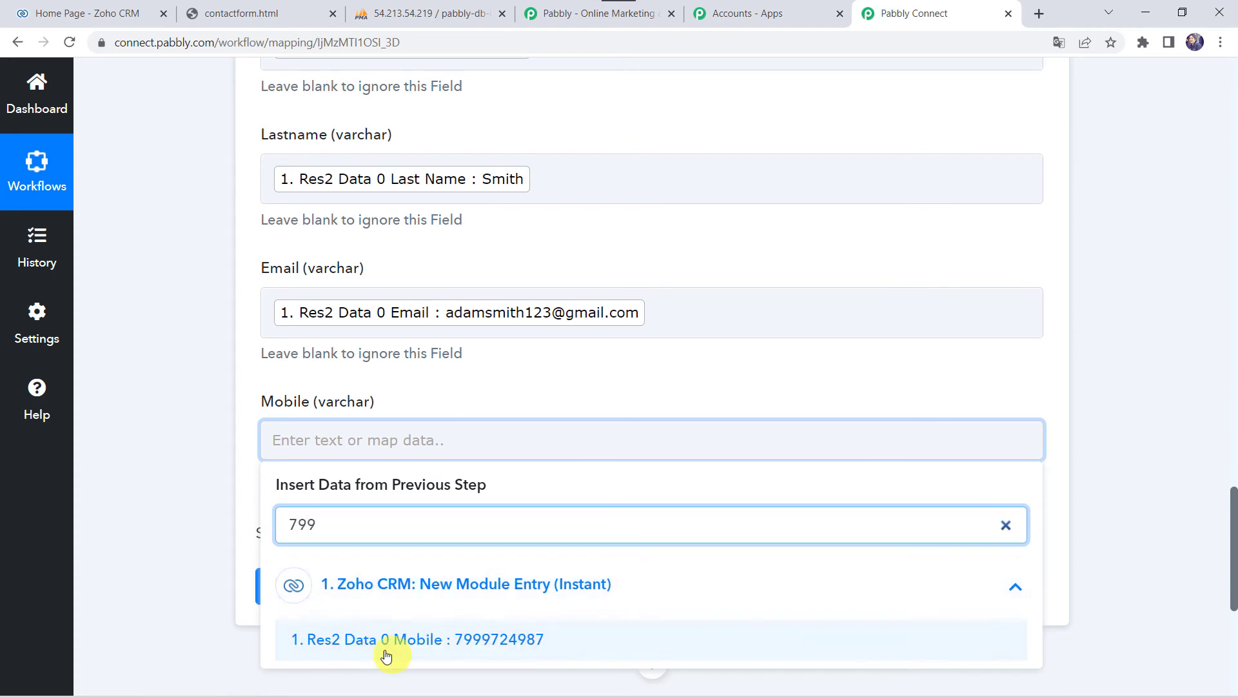
click(430, 642)
click(241, 480)
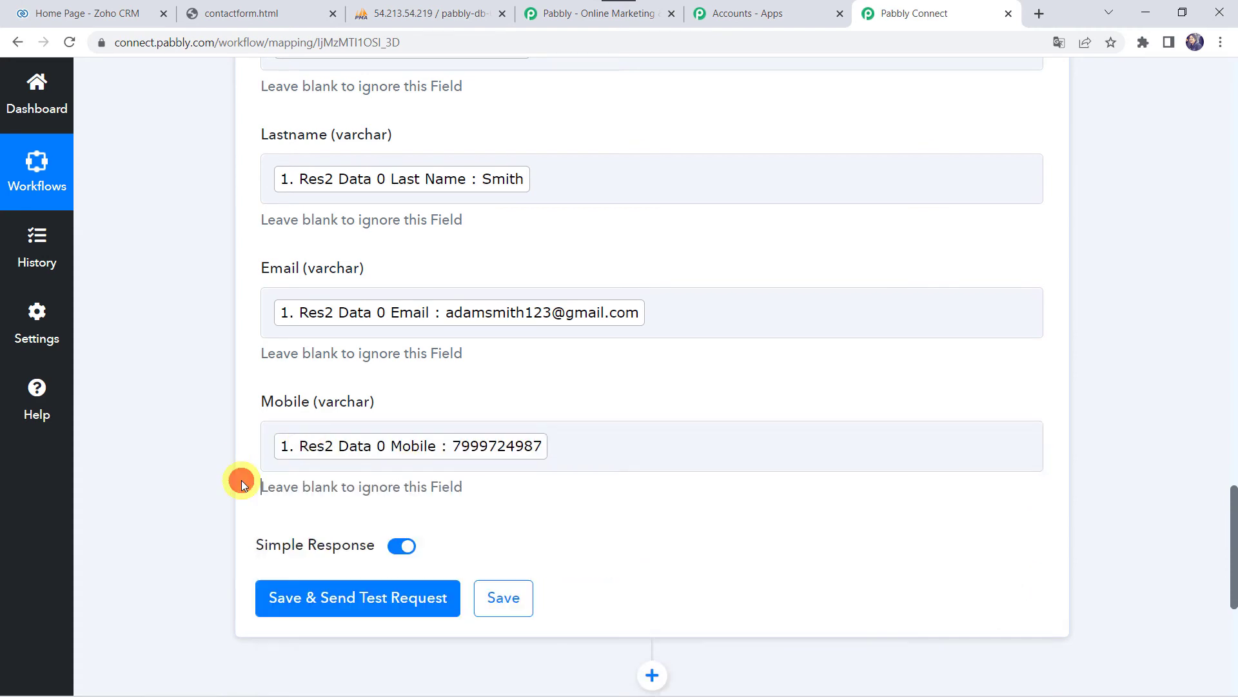
scroll(241, 480, up, 6)
scroll(242, 480, down, 5)
scroll(241, 480, down, 1)
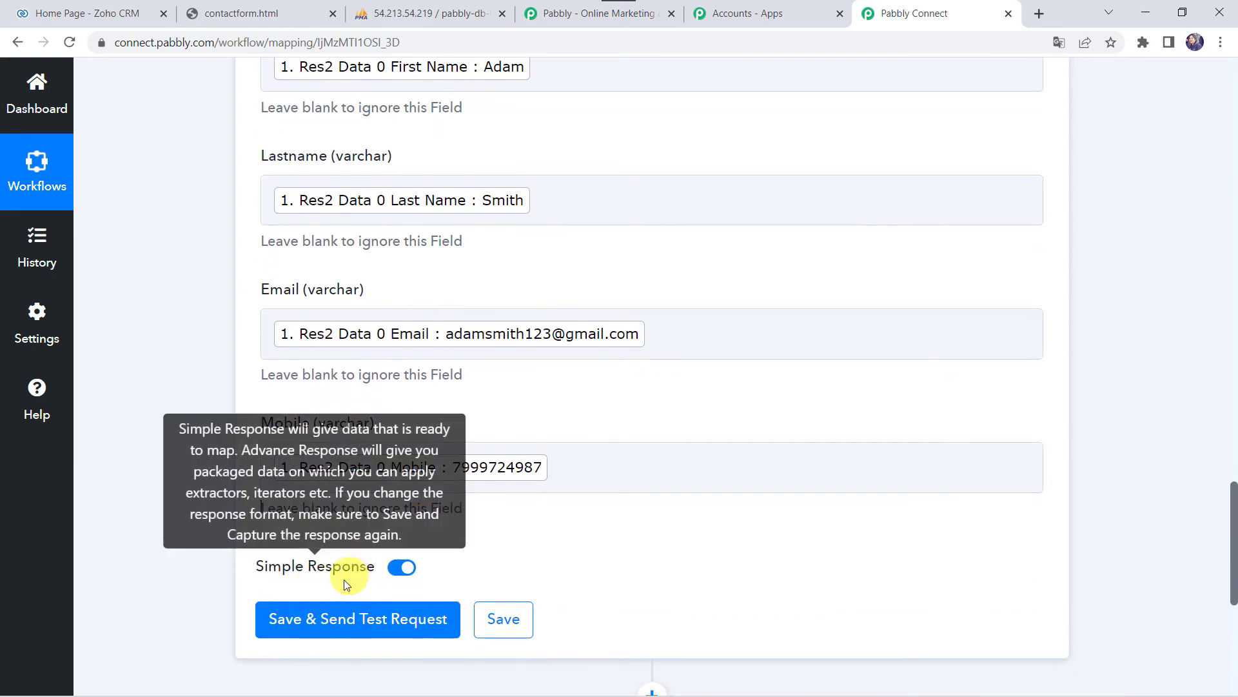
click(327, 623)
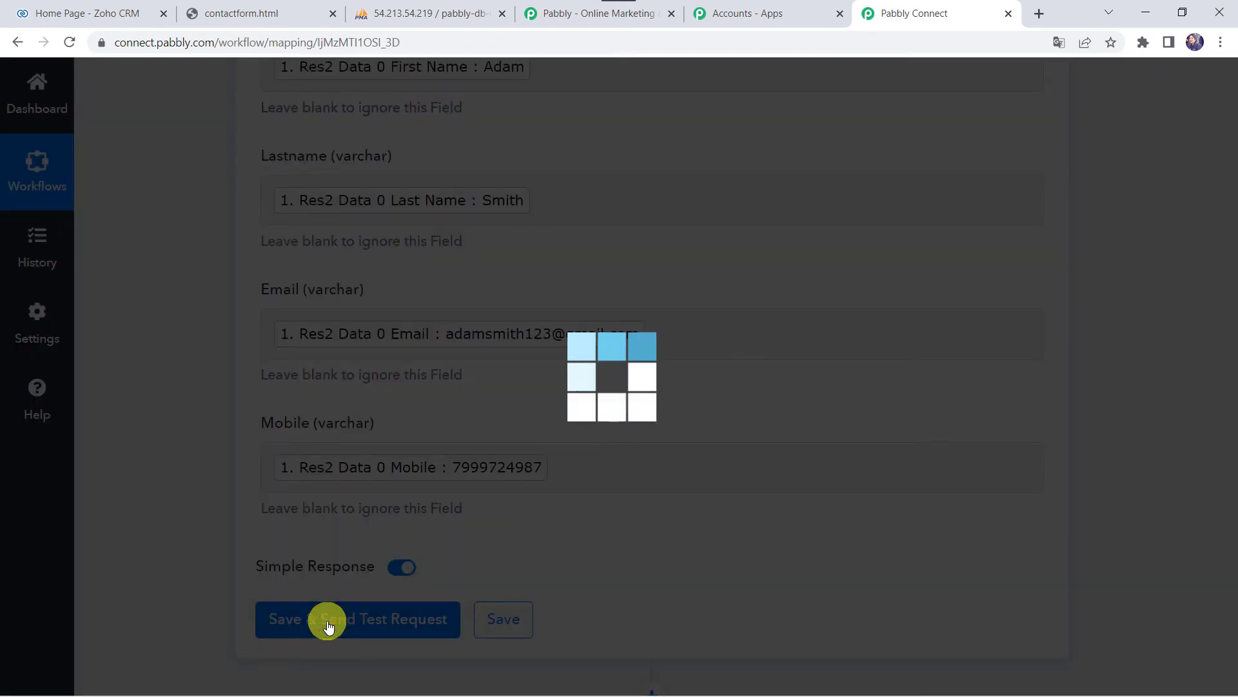
- Confirm the test insert returned Status: success, then switch to phpMyAdmin's zohocrm_contact table
scroll(179, 556, down, 6)
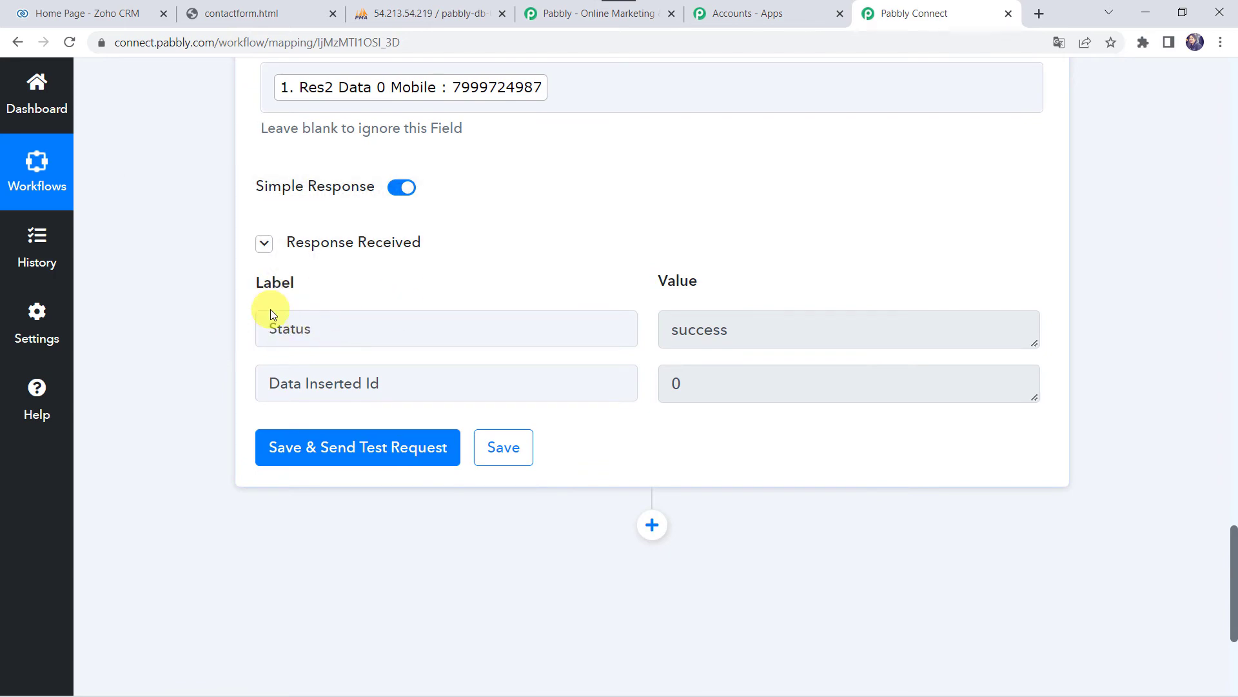
click(415, 8)
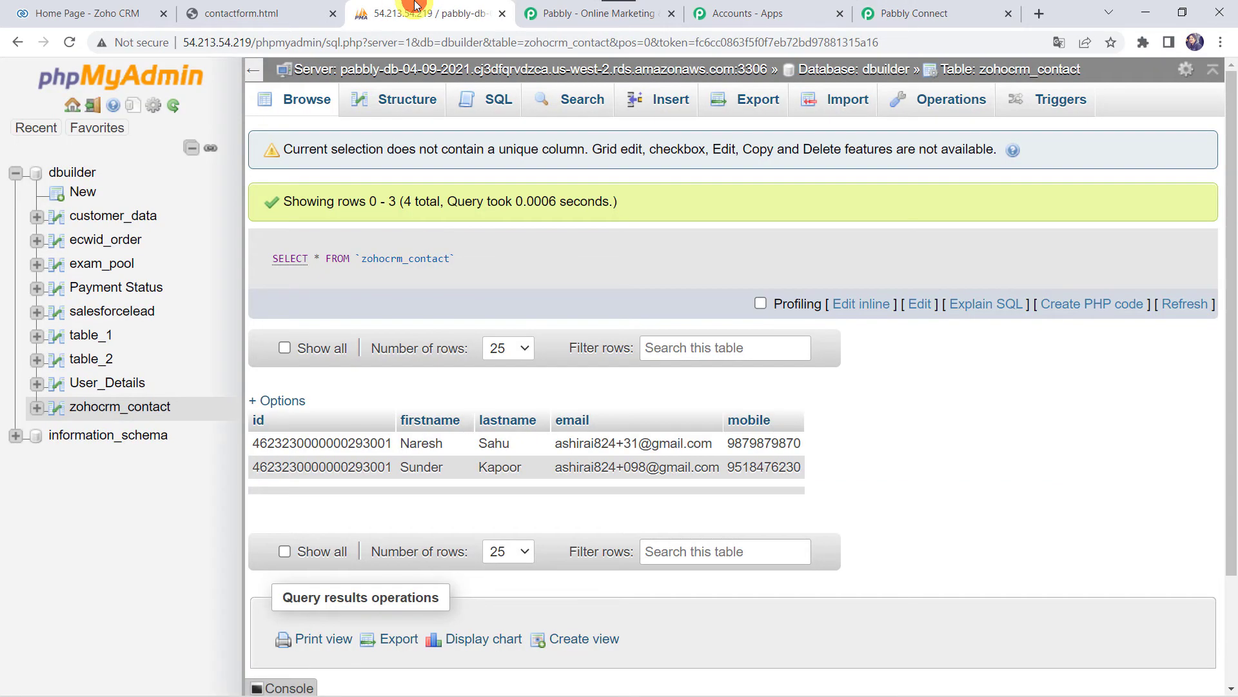
- Reload zohocrm_contact to verify the new fifth row, then return to Pabbly Connect
click(71, 42)
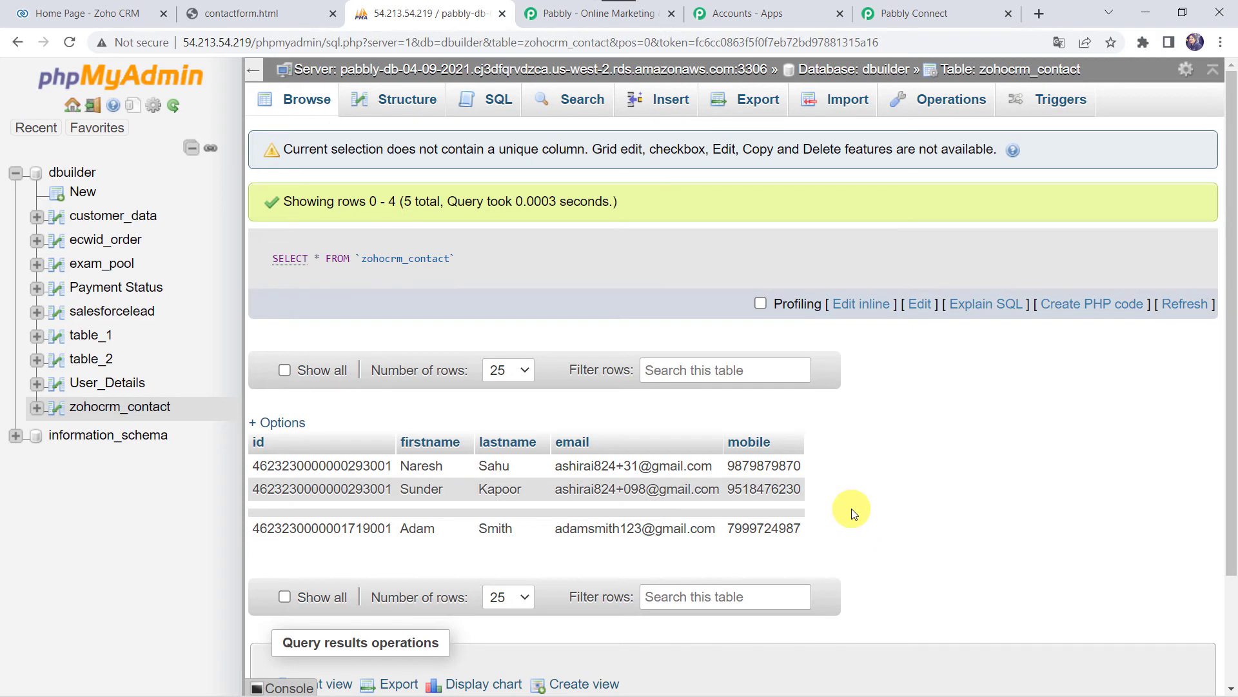
click(916, 13)
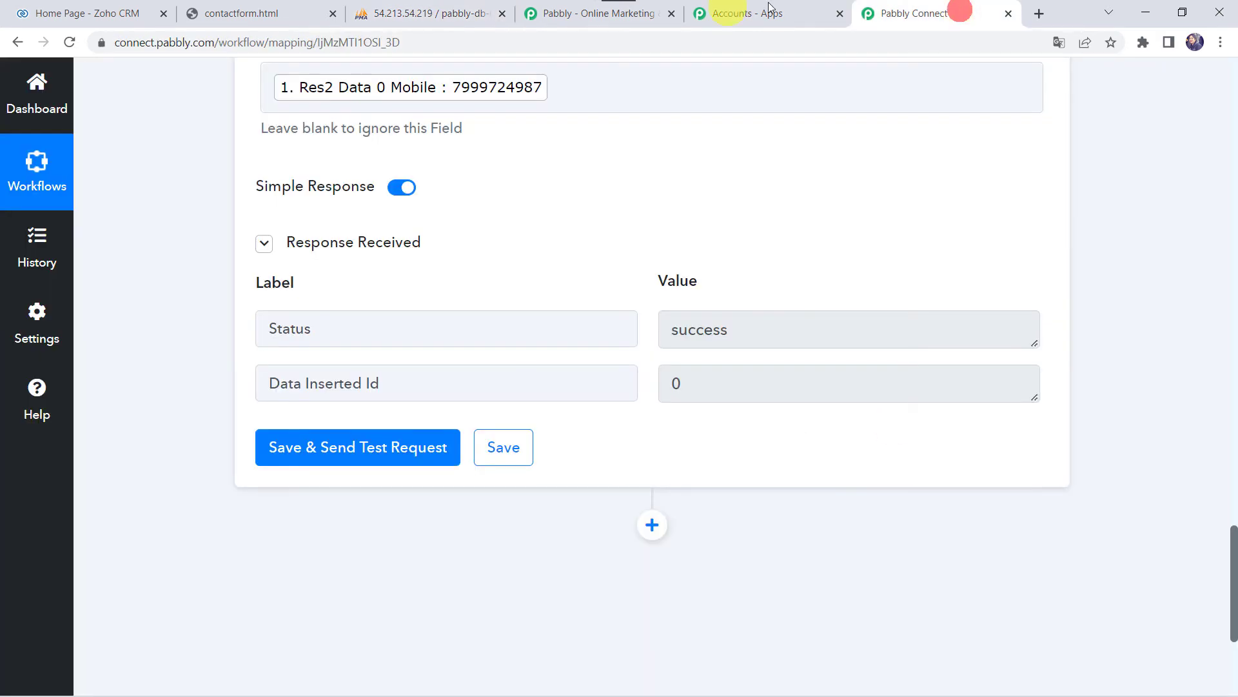
- Save the MySQL insert step, then bring up the contactform.html page
click(494, 446)
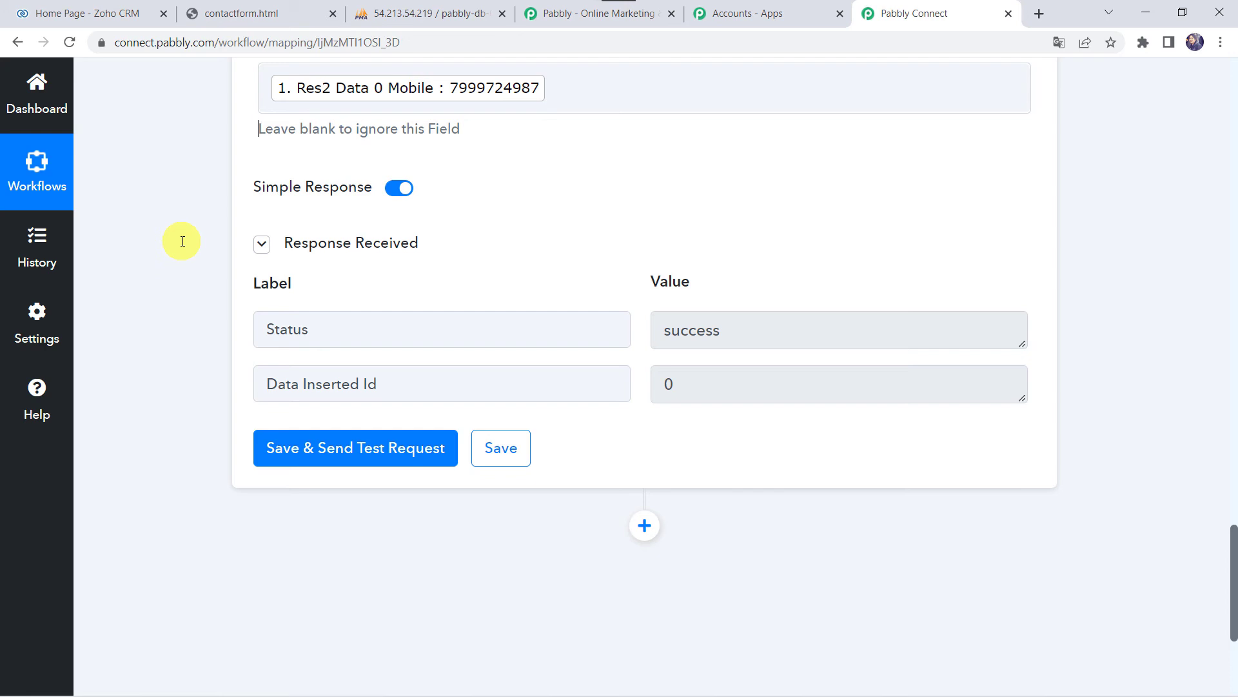
click(245, 13)
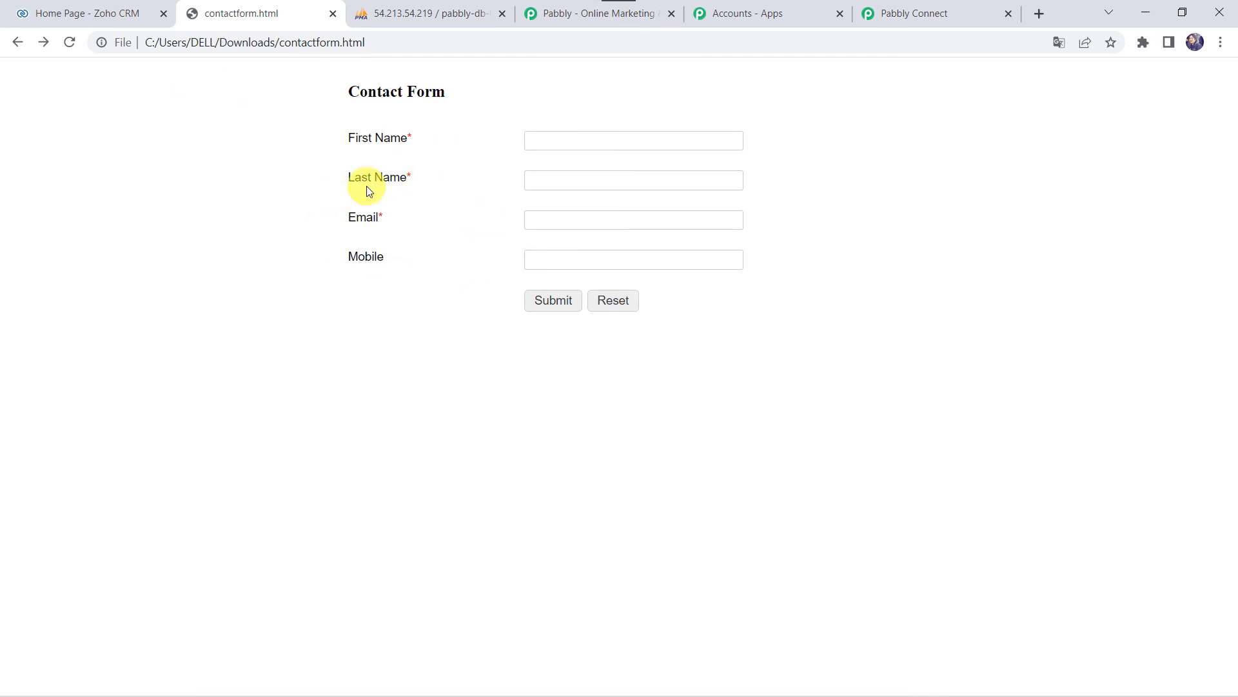
- Enter a contact's first name, last name, email and mobile number in the form and submit it
click(571, 139)
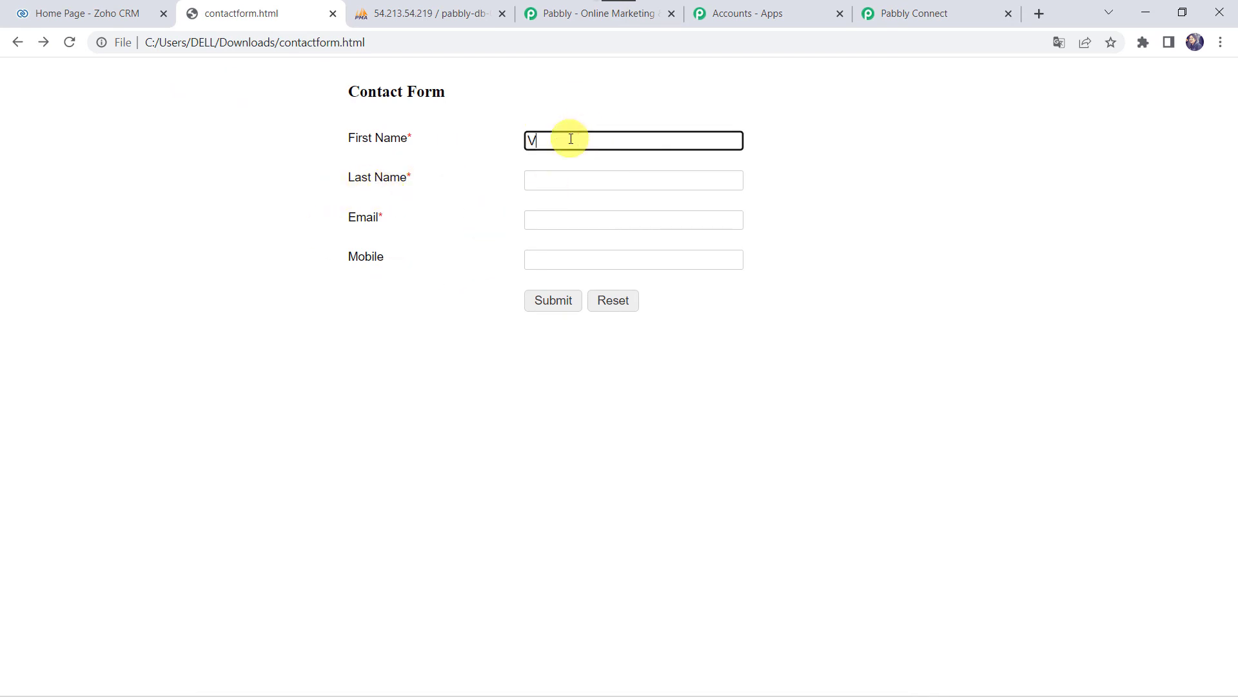
key(Tab)
key(Tab)
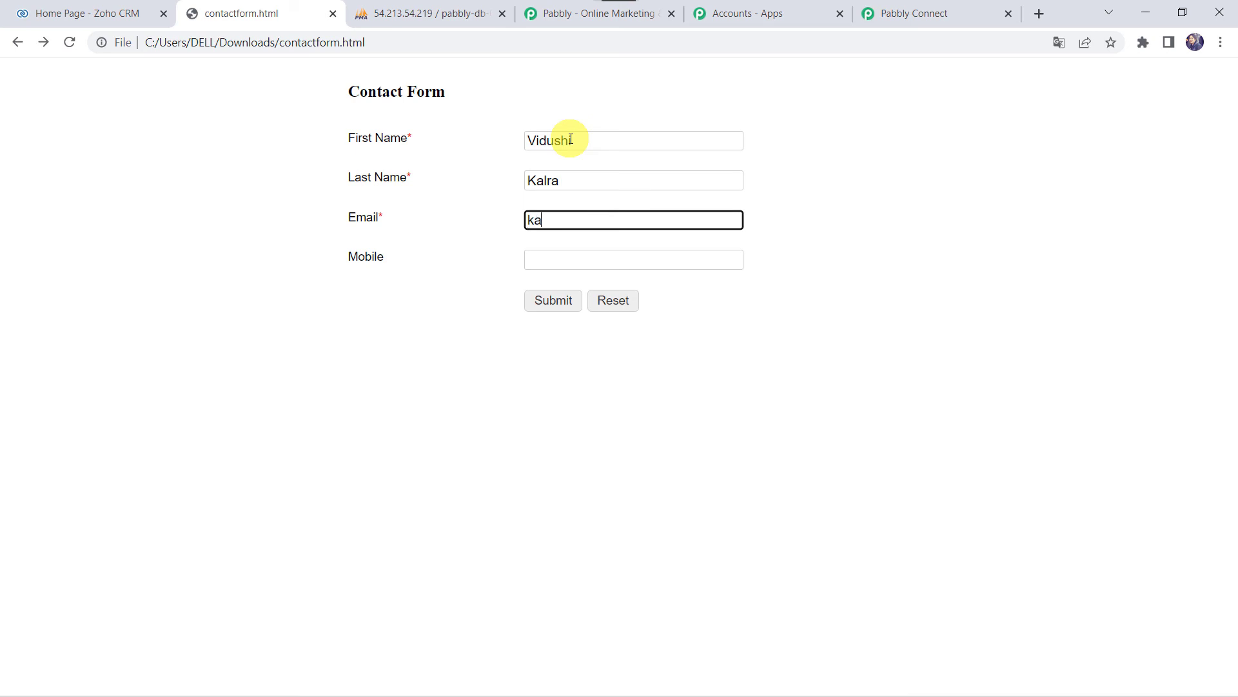
key(Tab)
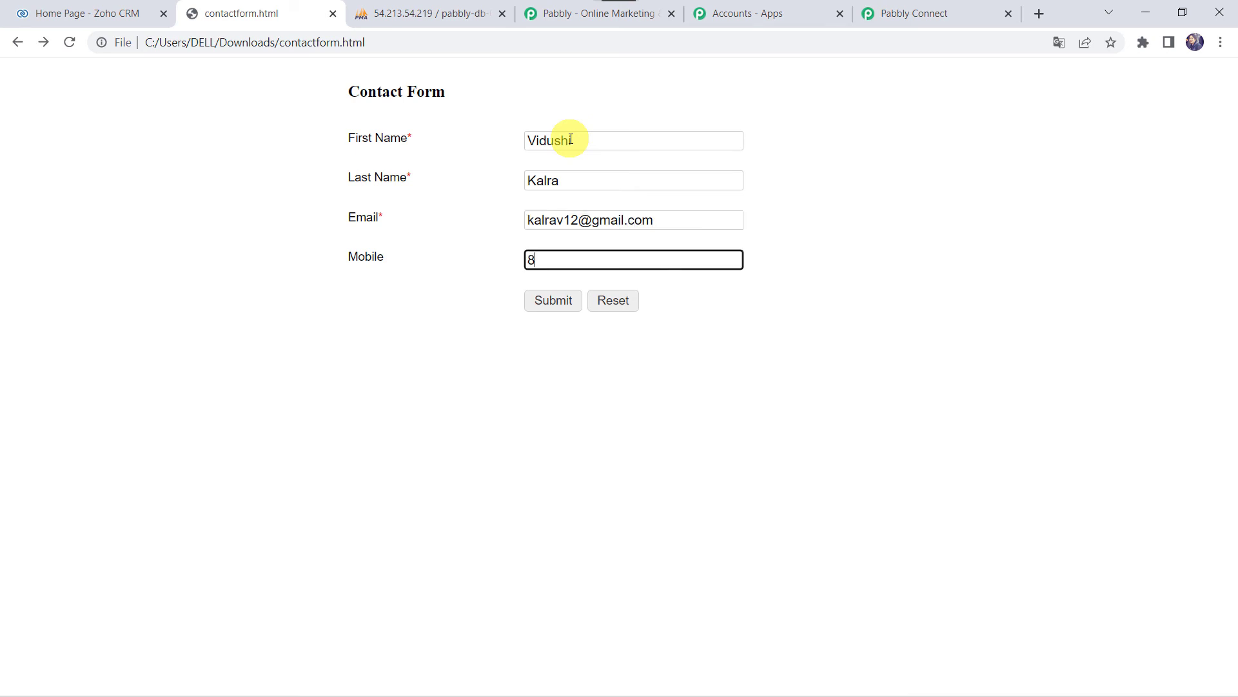
text(88884069)
click(556, 303)
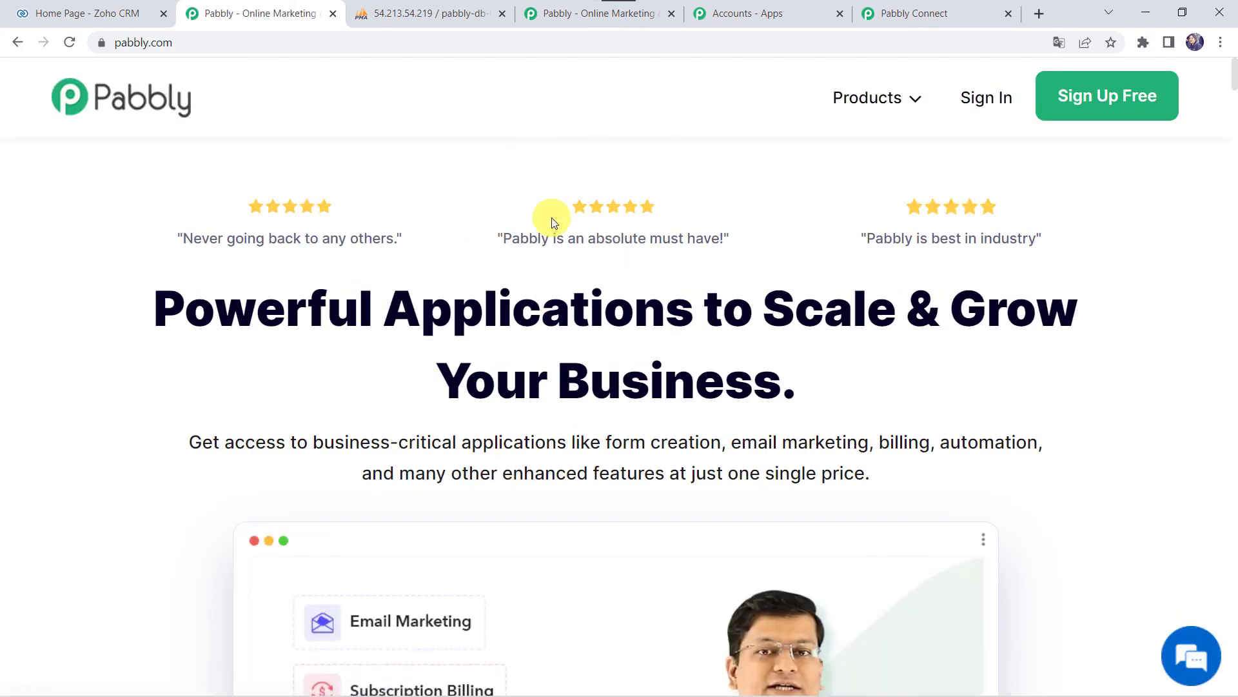
- Reload zohocrm_contact in phpMyAdmin to confirm the sixth row, then return to Pabbly Connect
click(438, 19)
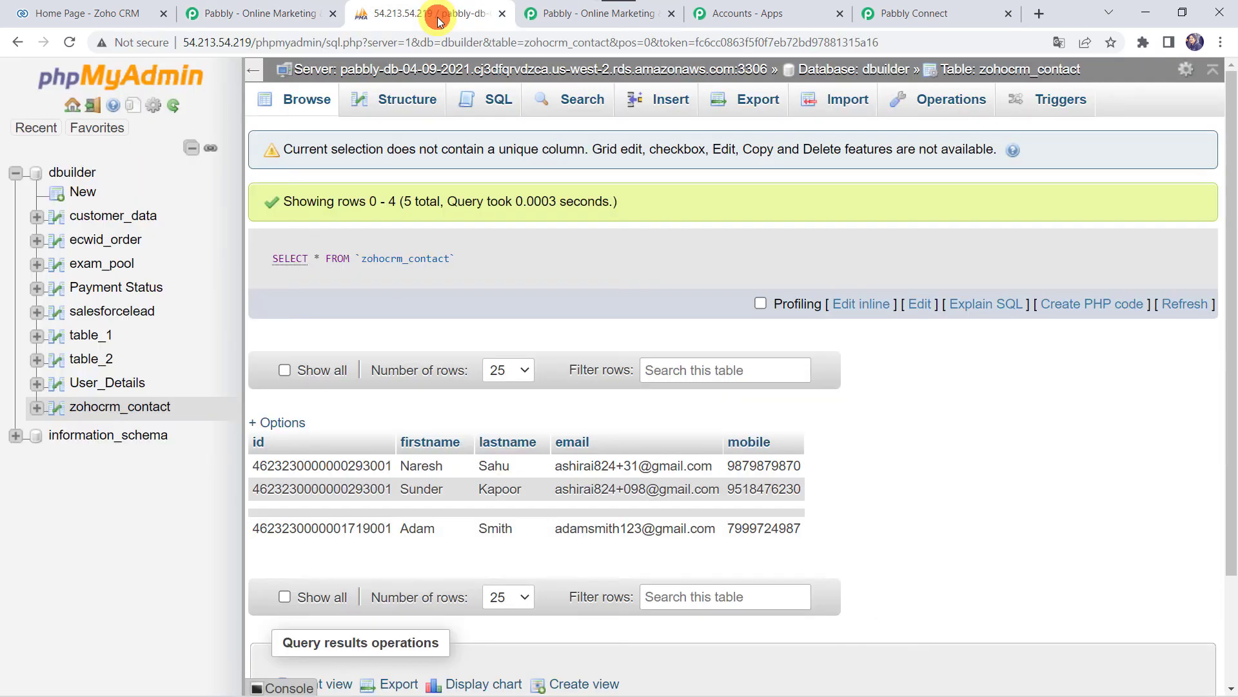
click(75, 40)
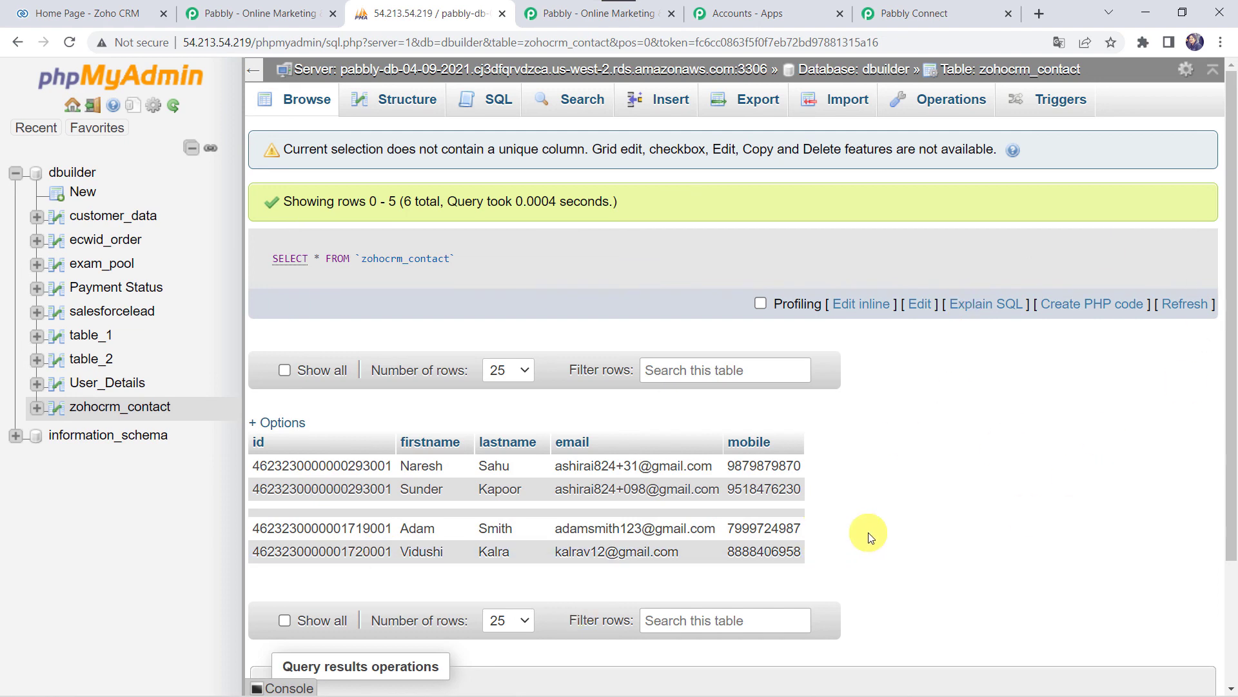
click(929, 15)
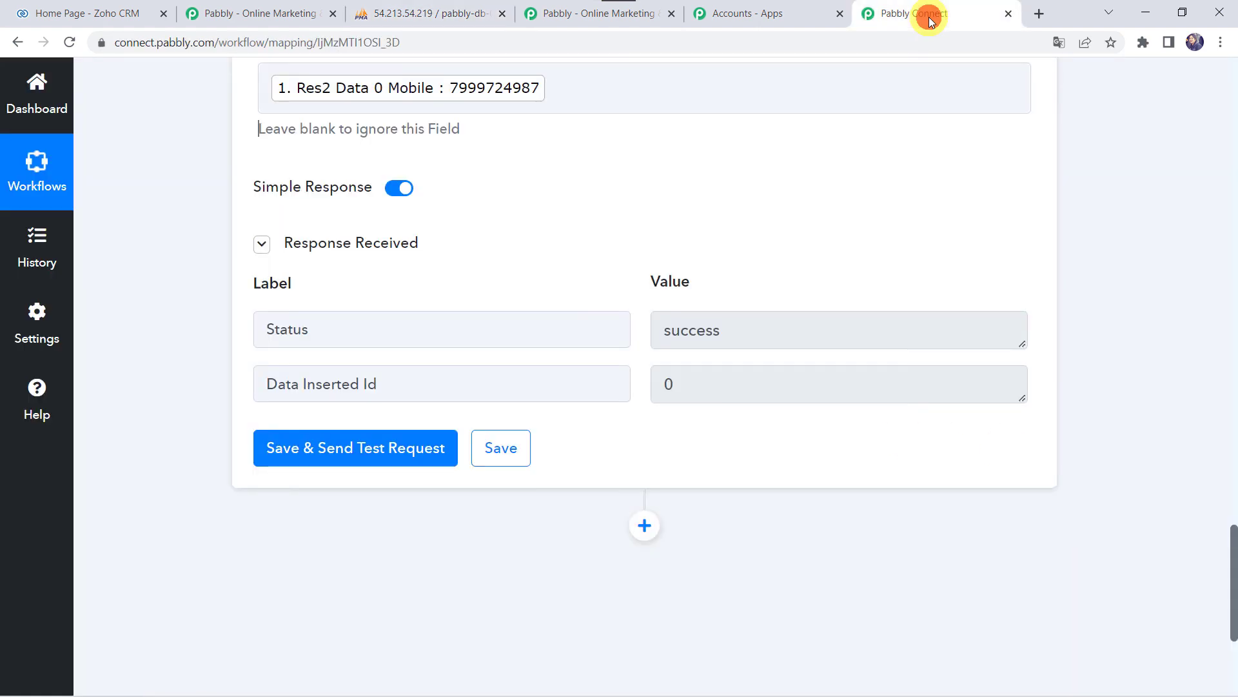
- Scroll to the top of the workflow and collapse the Zoho CRM trigger card
scroll(442, 261, up, 20)
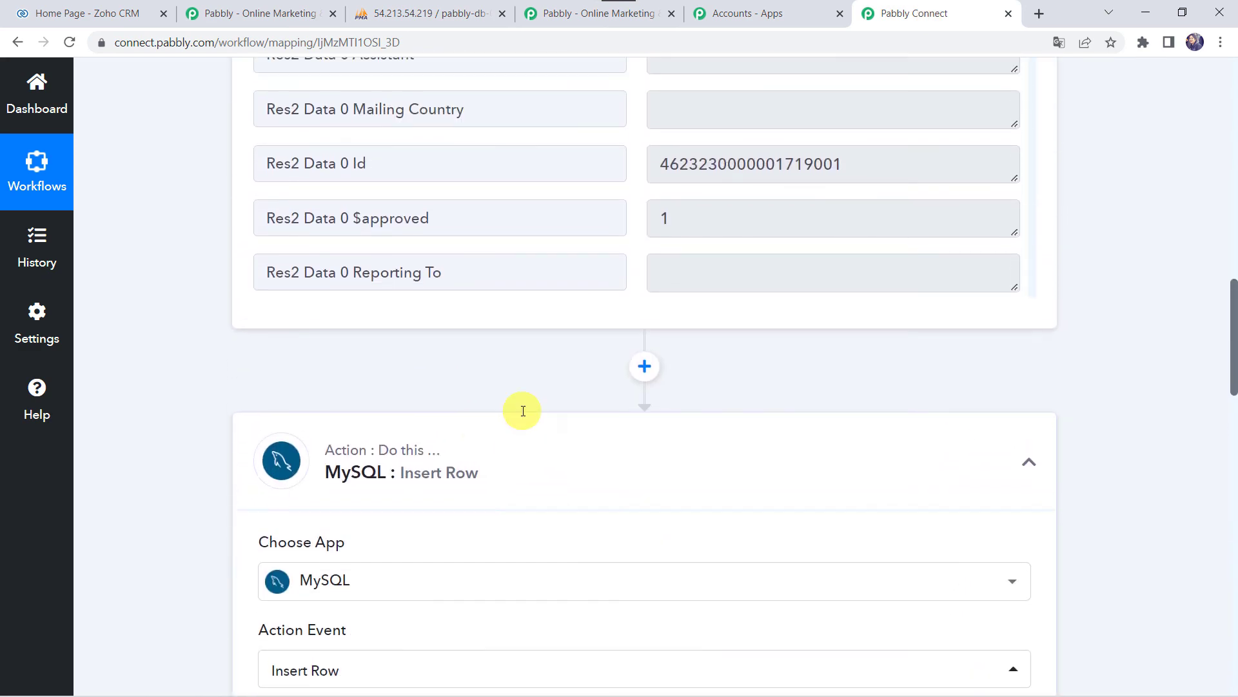
scroll(493, 491, up, 15)
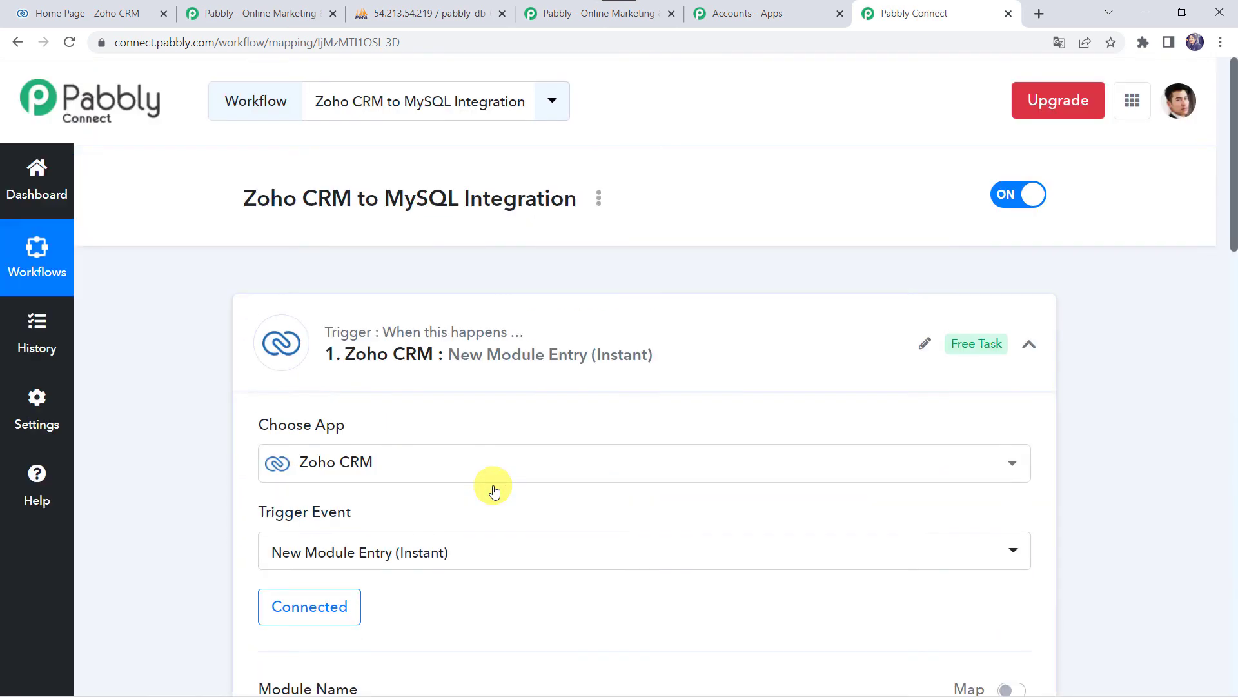
click(527, 344)
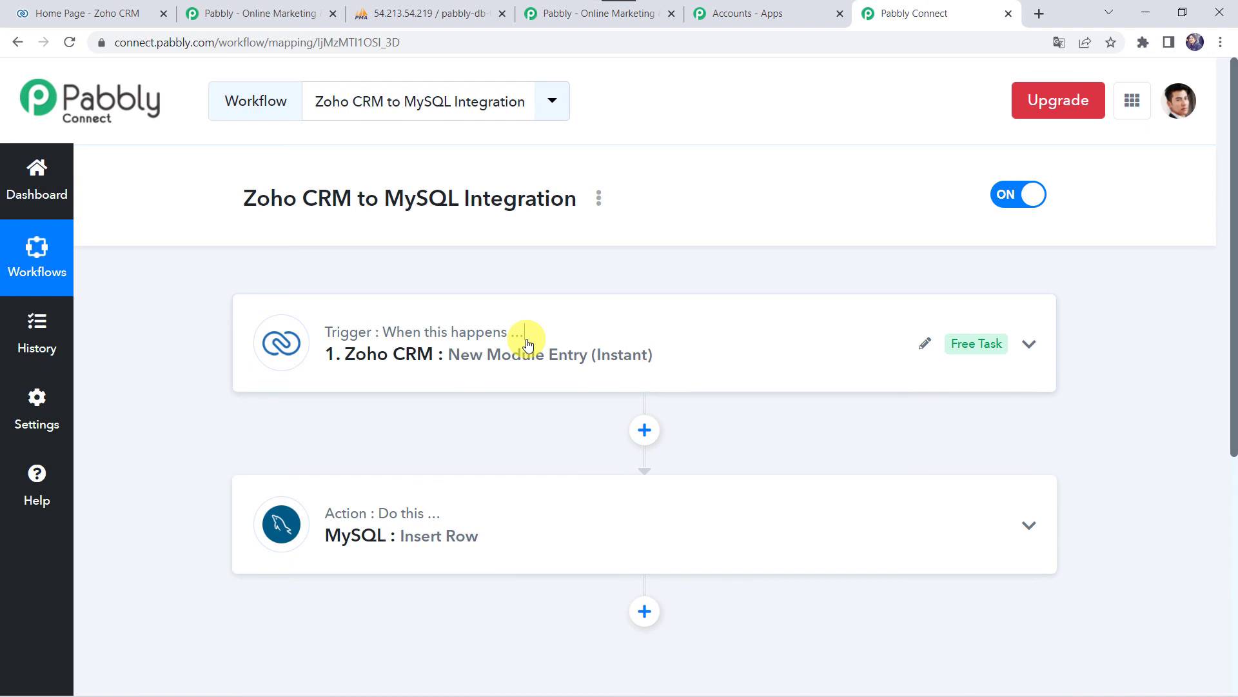